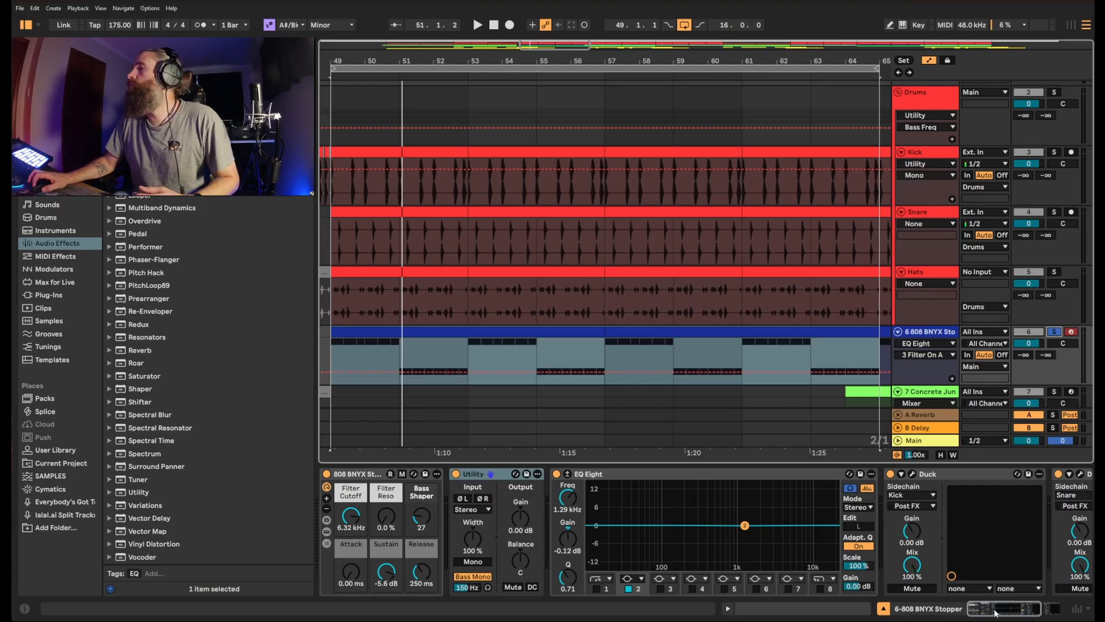
- Open the kick-sidechained Duck on the 808 BNYX track and play the loop to examine its sidechain waveform display
{"action": "left_click_drag", "start_coordinate": [995, 611], "coordinate": [1018, 617]}
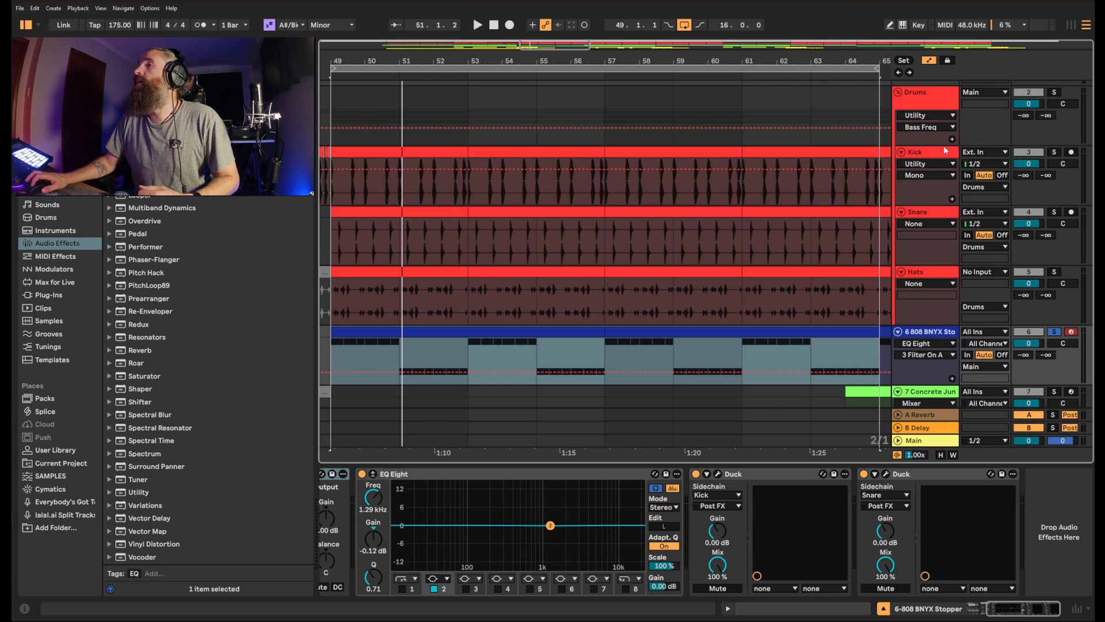
{"action": "left_click", "coordinate": [718, 474]}
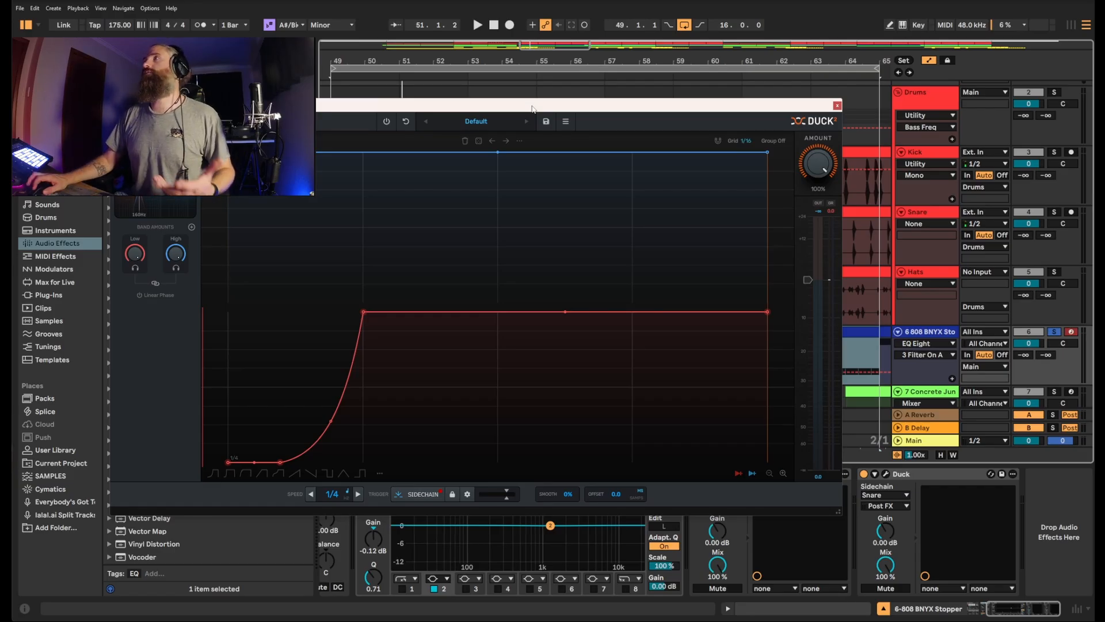
{"action": "left_click_drag", "start_coordinate": [541, 106], "coordinate": [672, 99]}
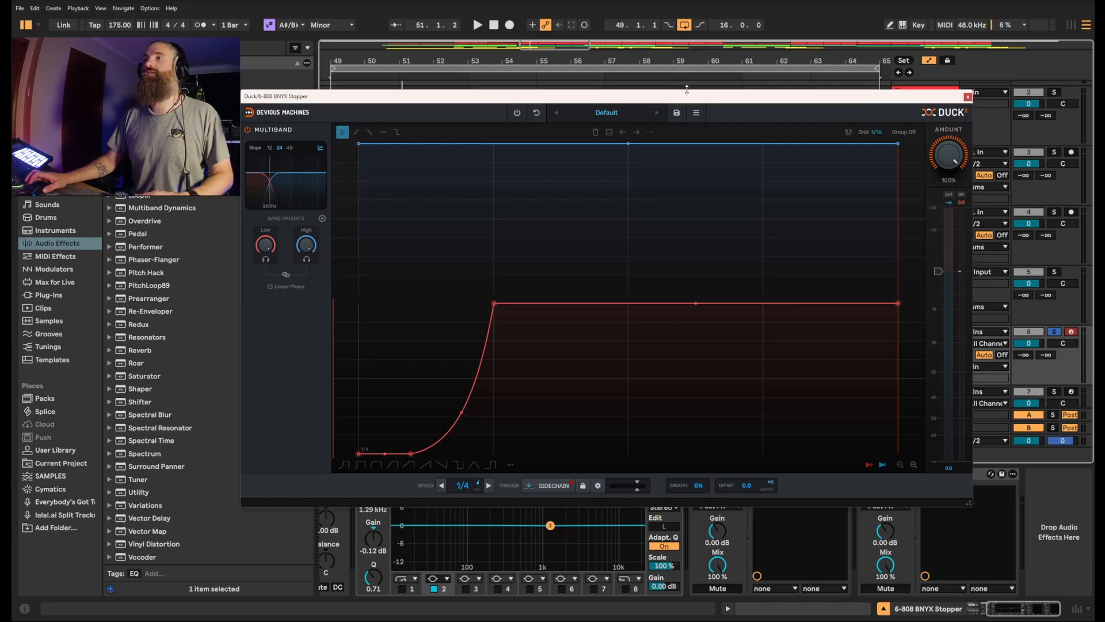
{"action": "key", "text": "space"}
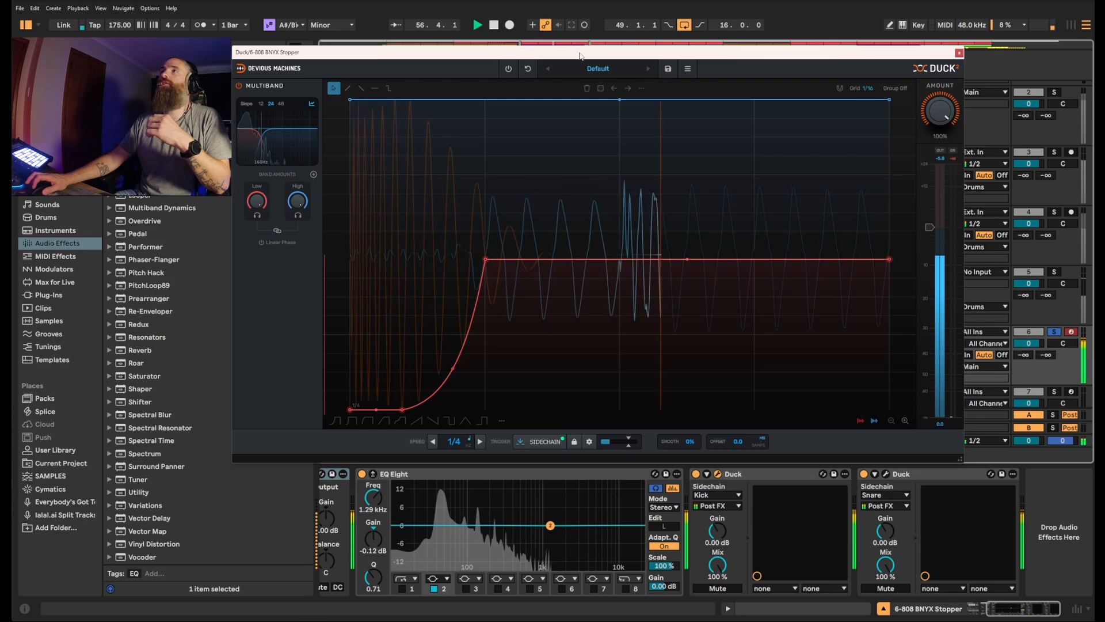
- Invert the phase of the left and right channels in the Kick track's Utility, check the overlap in Duck and close its window
{"action": "left_click_drag", "start_coordinate": [579, 53], "coordinate": [550, 203]}
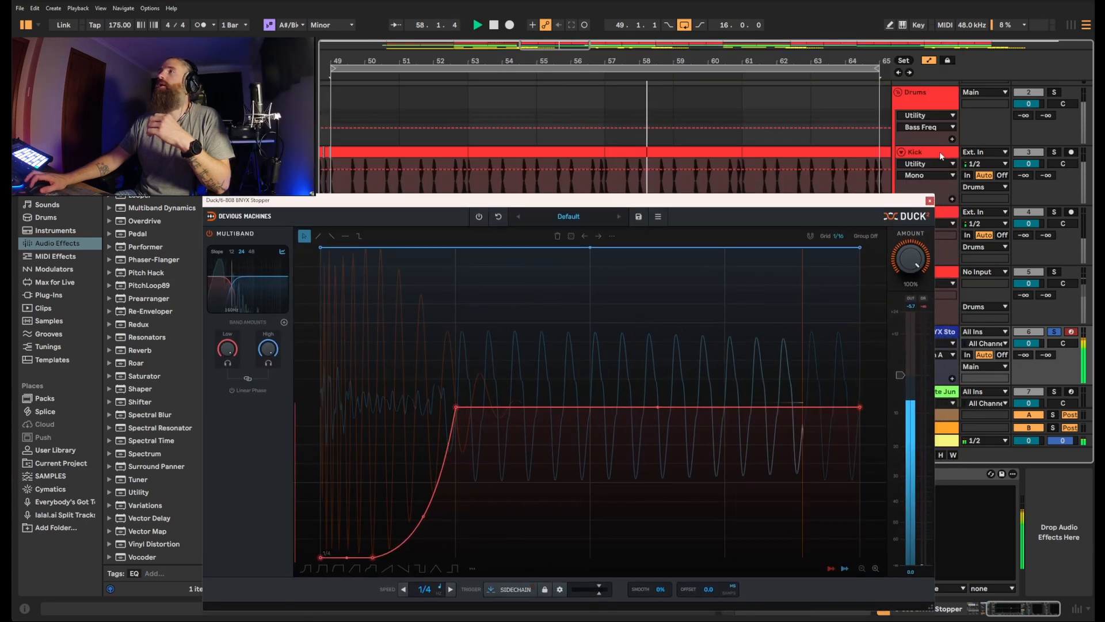
{"action": "left_click_drag", "start_coordinate": [483, 202], "coordinate": [719, 93]}
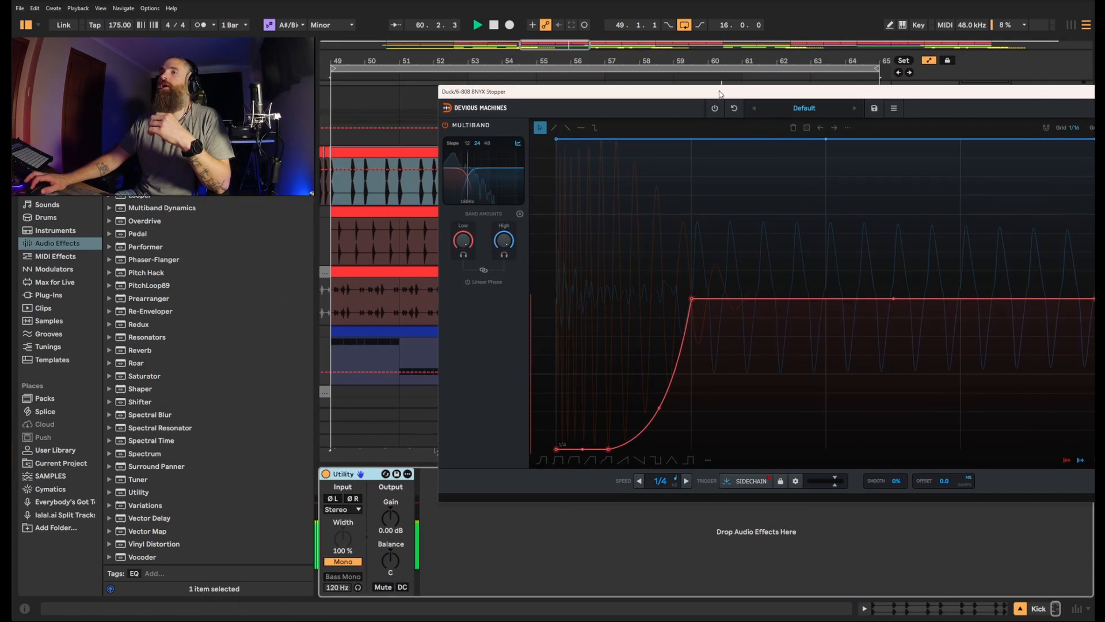
{"action": "left_click", "coordinate": [355, 500]}
{"action": "left_click", "coordinate": [332, 499]}
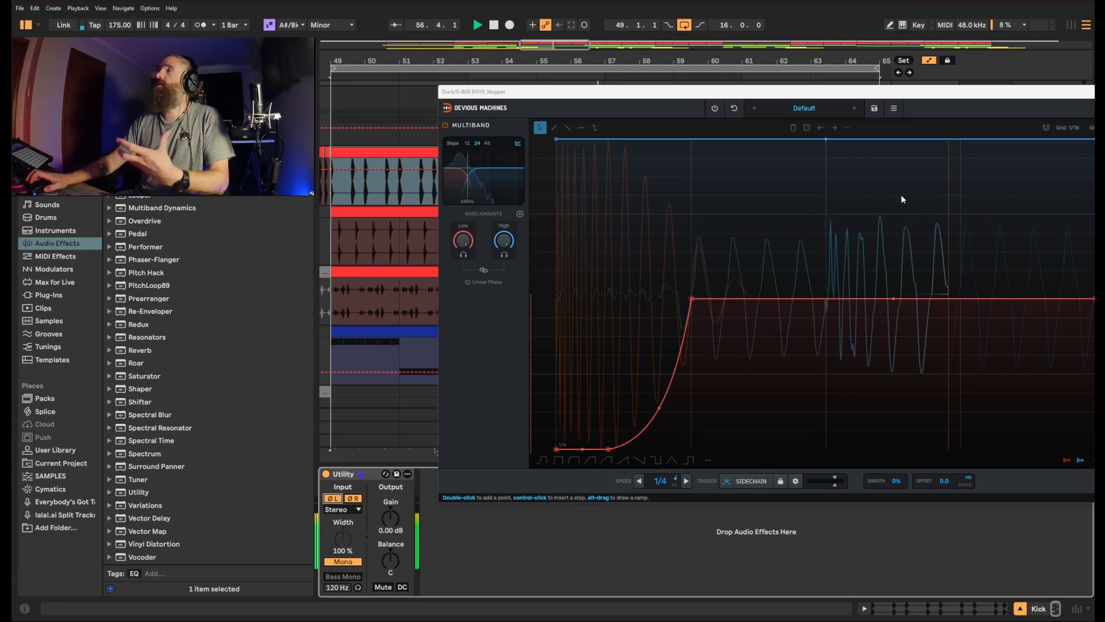
{"action": "left_click_drag", "start_coordinate": [966, 95], "coordinate": [815, 105]}
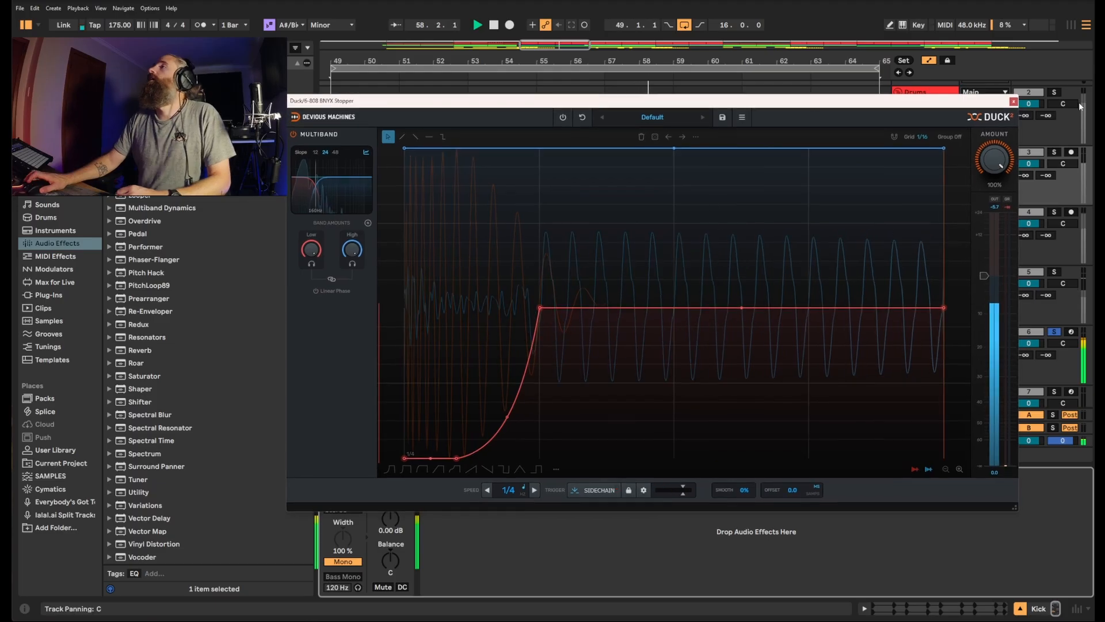
{"action": "left_click", "coordinate": [1013, 100]}
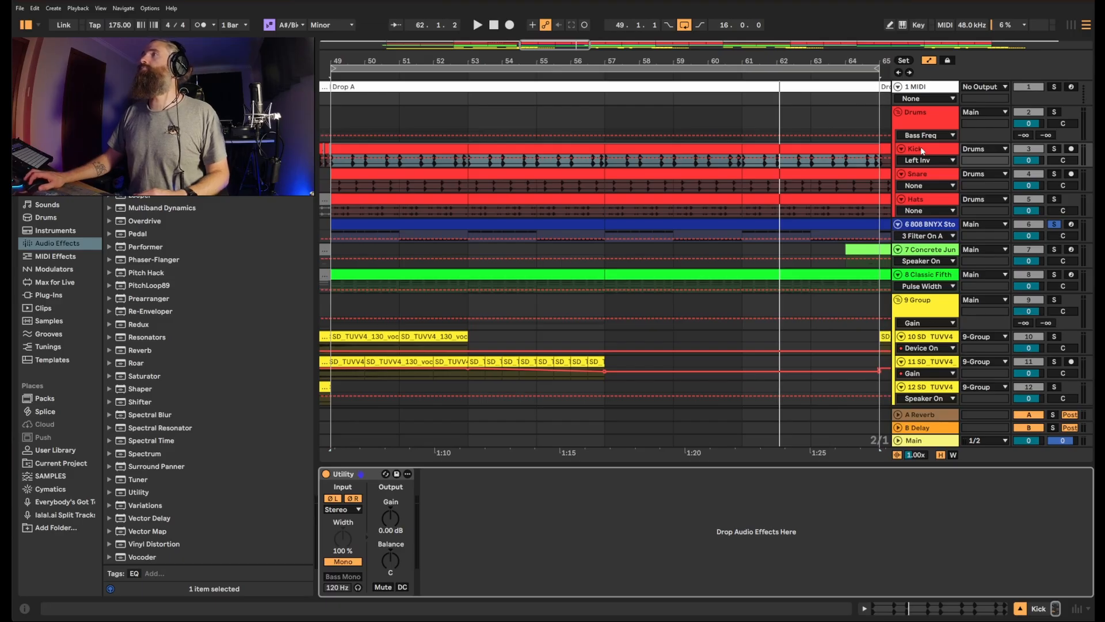
- Look through the device chains of the Hats, 808 BNYX, Concrete, Classic Fifth and first vocal tracks
{"action": "left_click", "coordinate": [933, 201]}
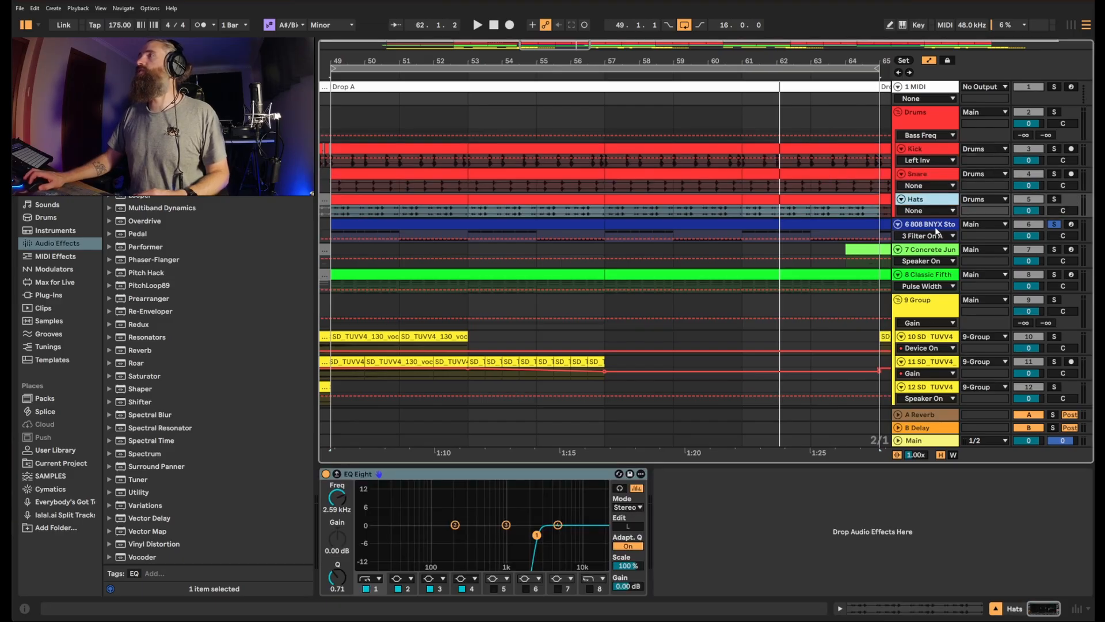
{"action": "left_click", "coordinate": [935, 225]}
{"action": "left_click", "coordinate": [929, 250]}
{"action": "left_click", "coordinate": [924, 276]}
{"action": "left_click", "coordinate": [919, 338]}
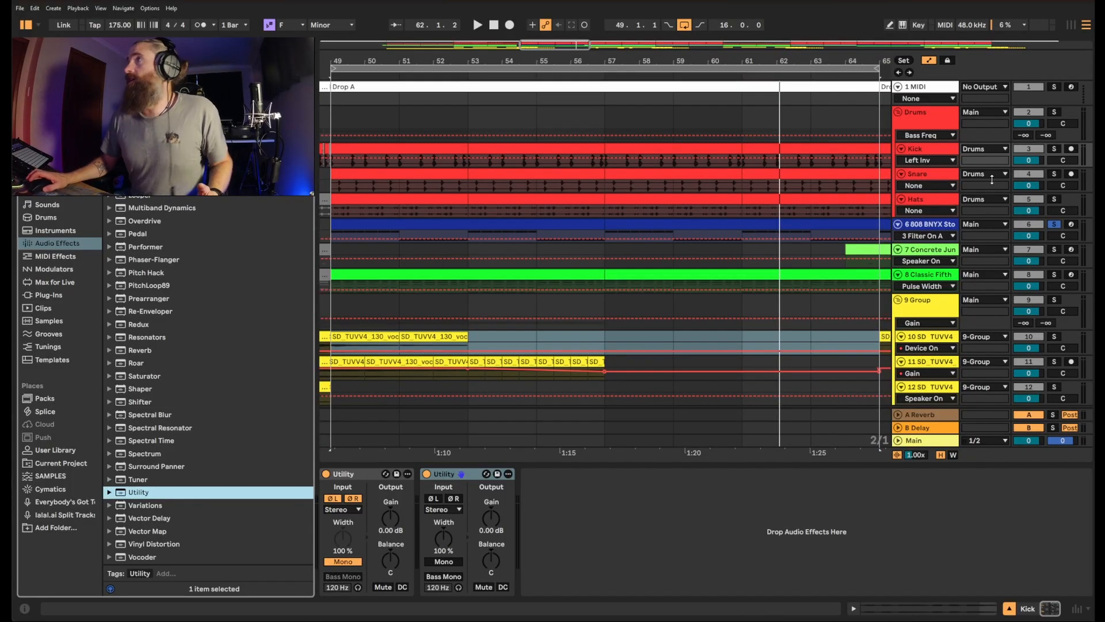
- Add the DENPA Noise Player from the favourites collection on a new track below the vocal group
{"action": "left_click", "coordinate": [923, 150]}
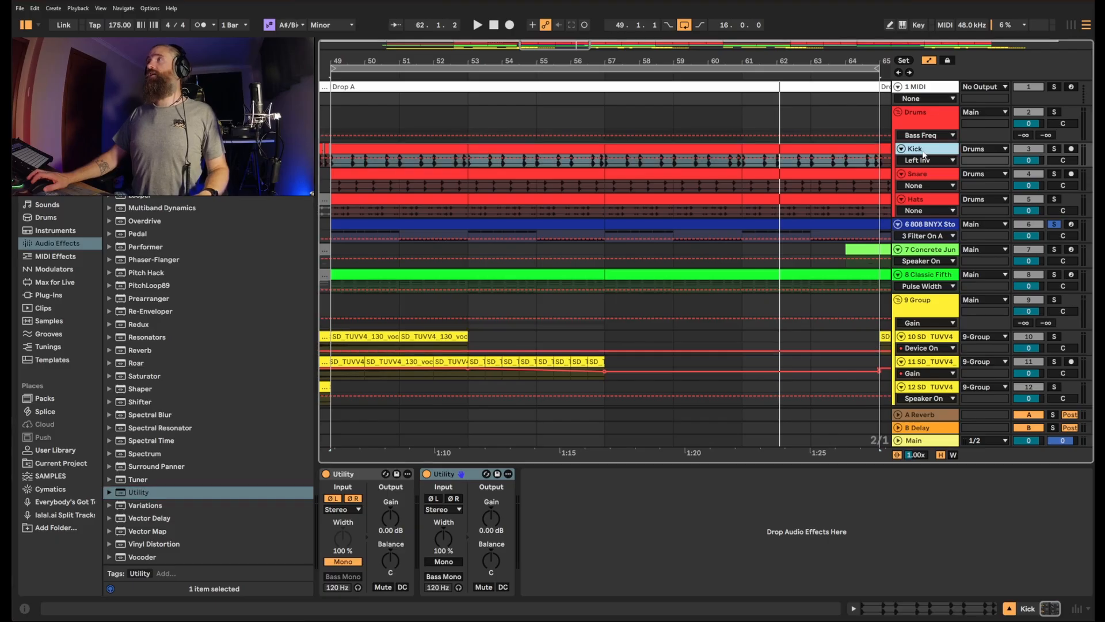
{"action": "left_click", "coordinate": [49, 75]}
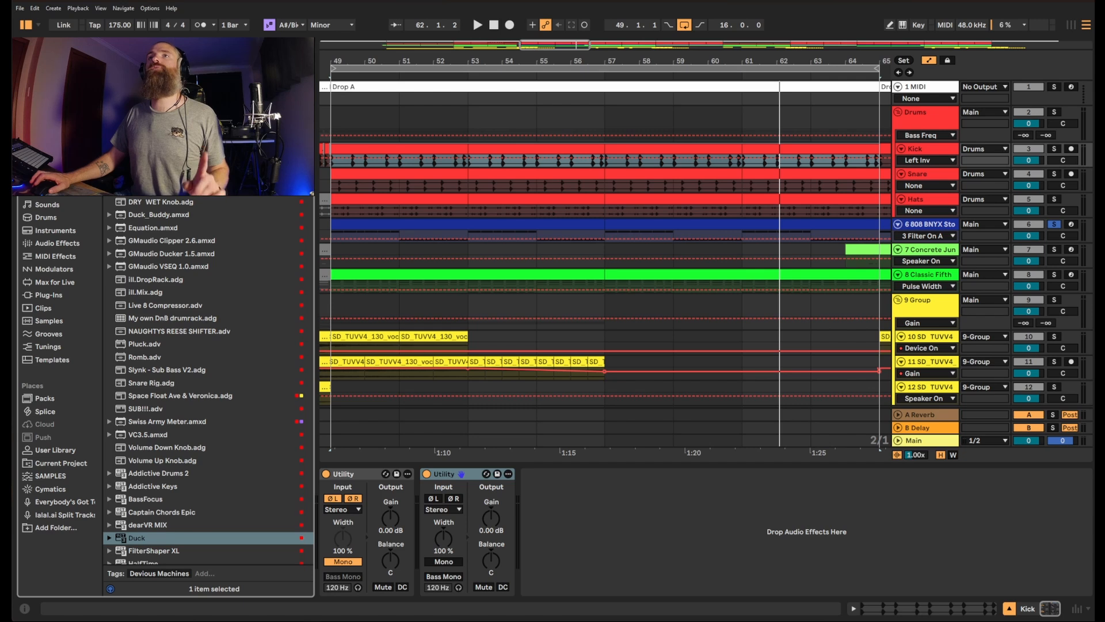
{"action": "left_click", "coordinate": [159, 163]}
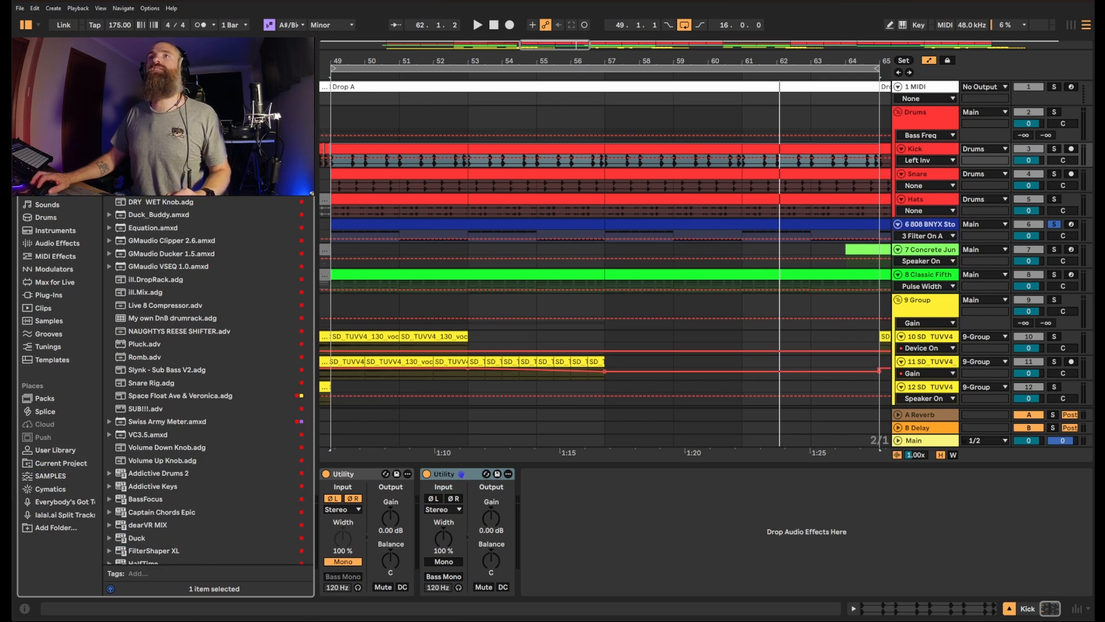
{"action": "scroll", "coordinate": [940, 249], "scroll_direction": "down", "scroll_amount": 1}
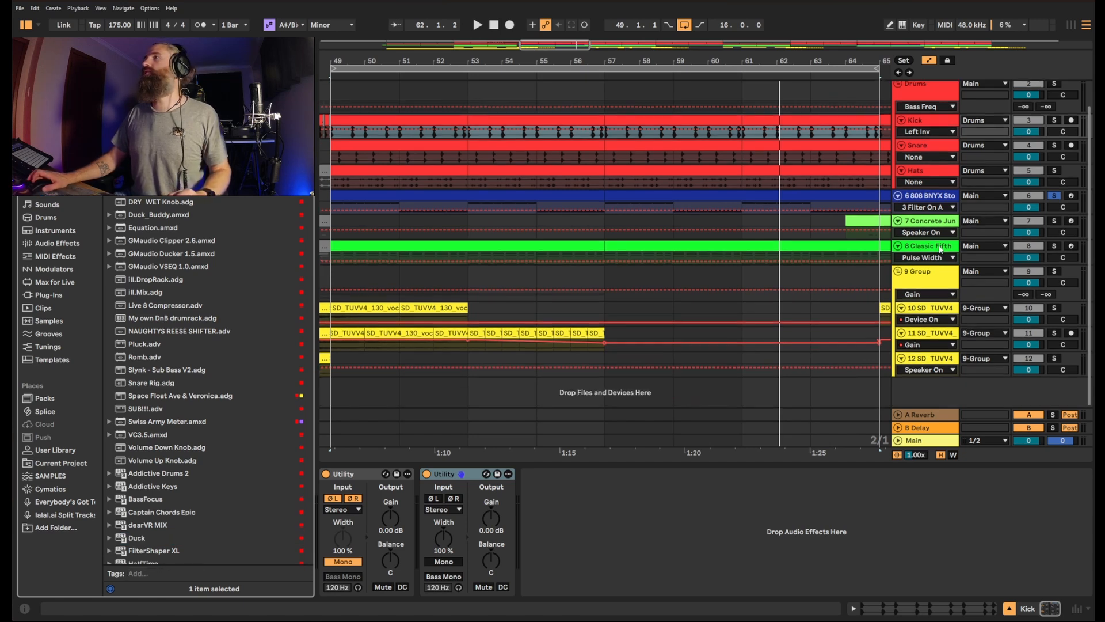
{"action": "left_click_drag", "start_coordinate": [919, 395], "coordinate": [915, 390]}
{"action": "left_click", "coordinate": [927, 391]}
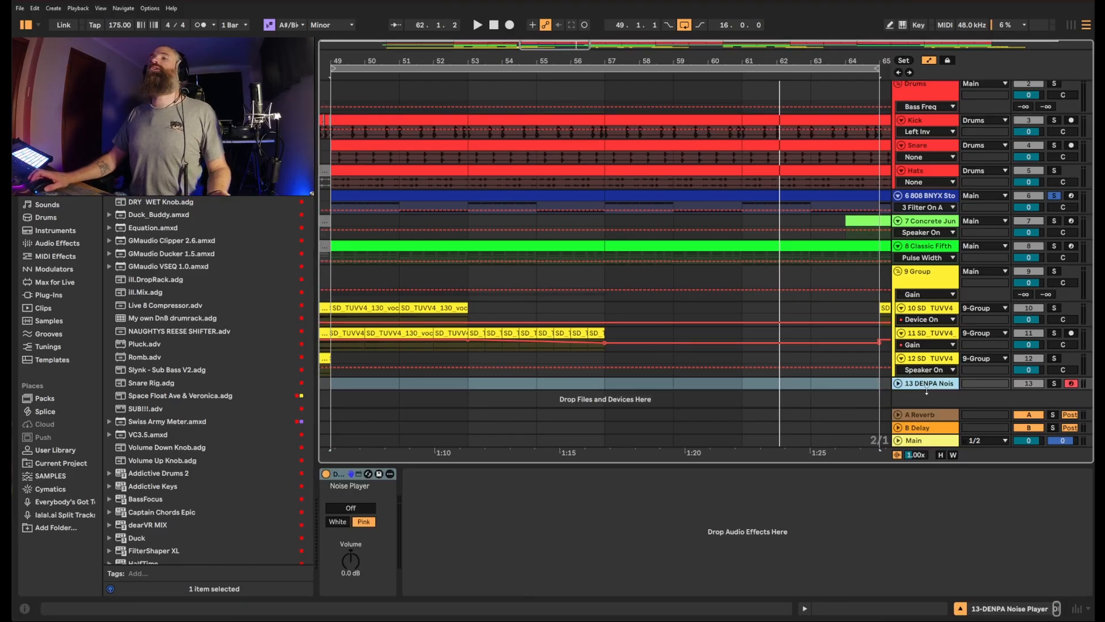
- Turn on the Noise Player with pink noise, toggle its track's solo and leave the noise track muted
{"action": "left_click", "coordinate": [337, 521]}
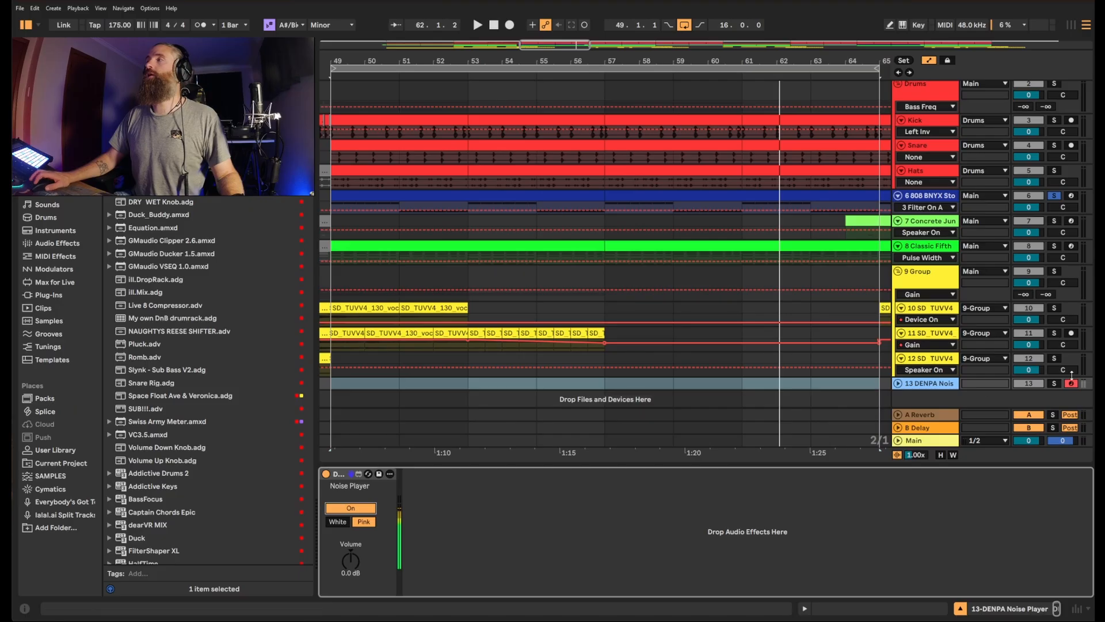
{"action": "left_click", "coordinate": [1055, 385]}
{"action": "left_click", "coordinate": [1056, 385]}
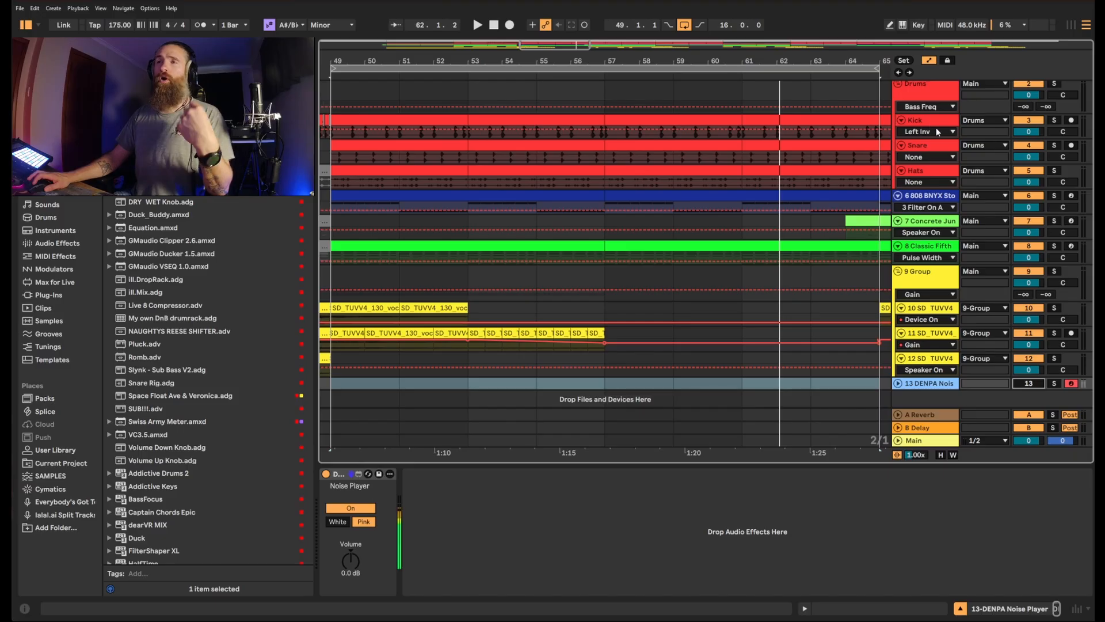
{"action": "left_click", "coordinate": [1030, 384]}
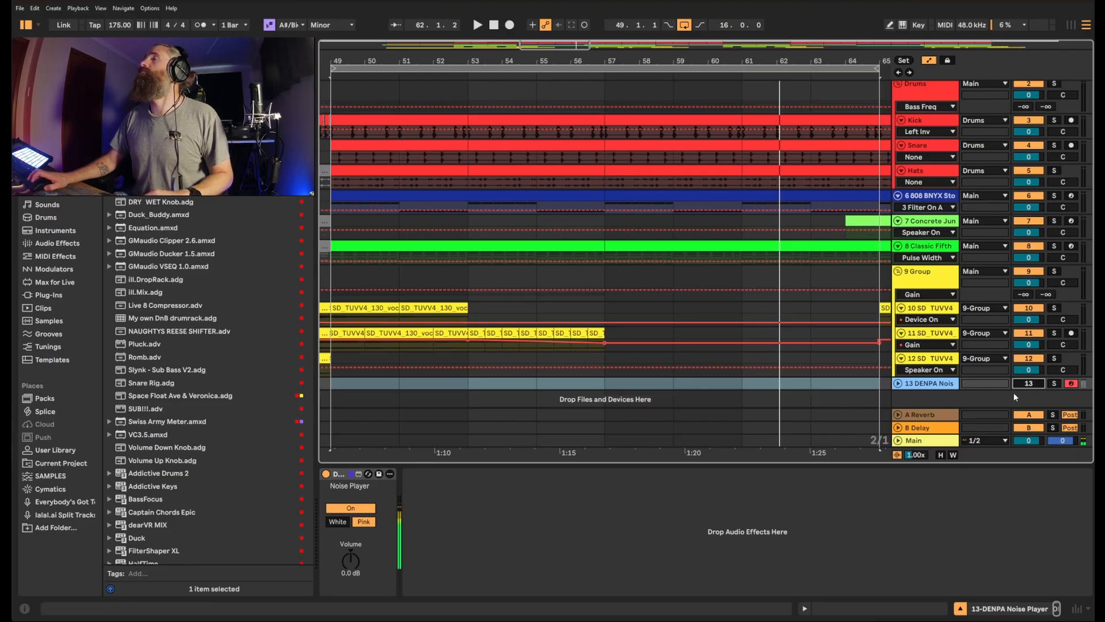
- Mute the Kick, Snare, Hats, 808, Concrete, Classic Fifth and three vocal tracks individually
{"action": "left_click", "coordinate": [1029, 121]}
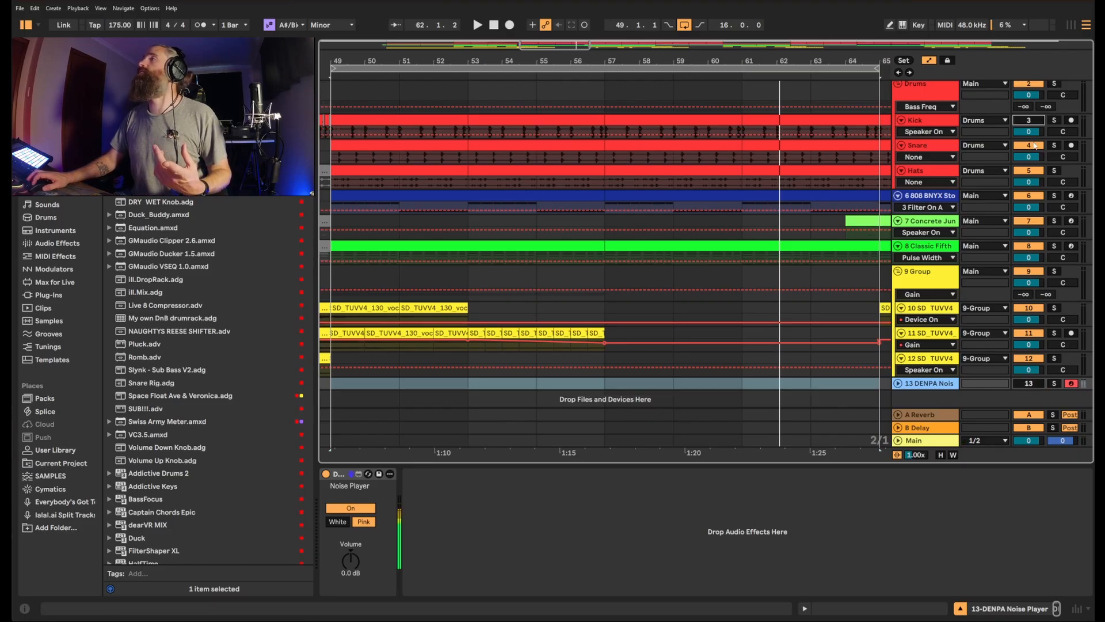
{"action": "left_click", "coordinate": [1034, 148]}
{"action": "left_click", "coordinate": [1034, 171]}
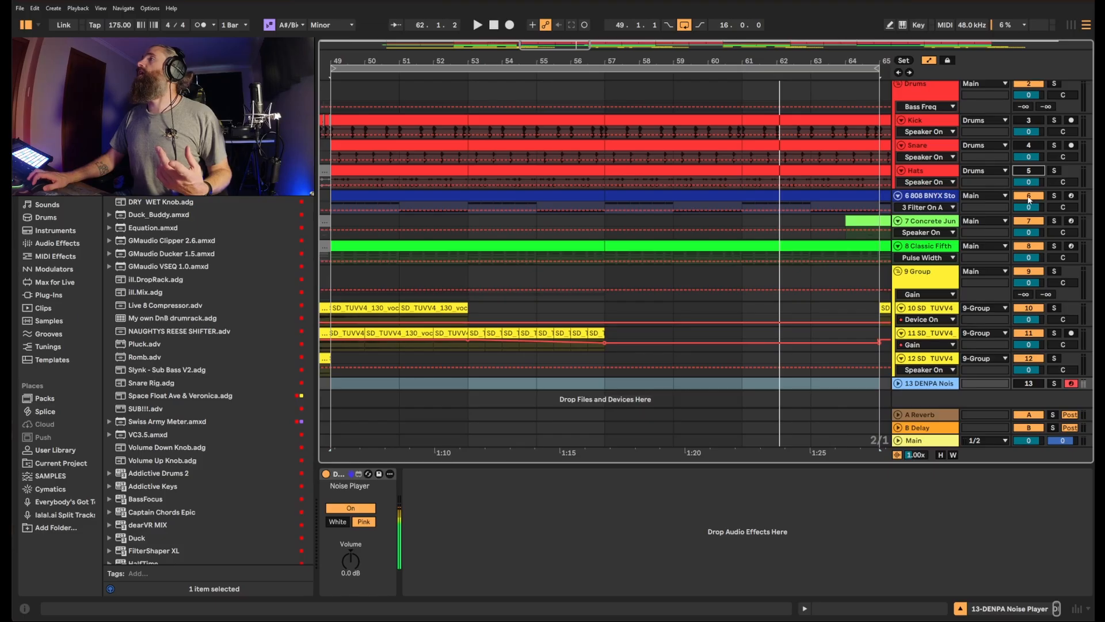
{"action": "left_click", "coordinate": [1028, 198]}
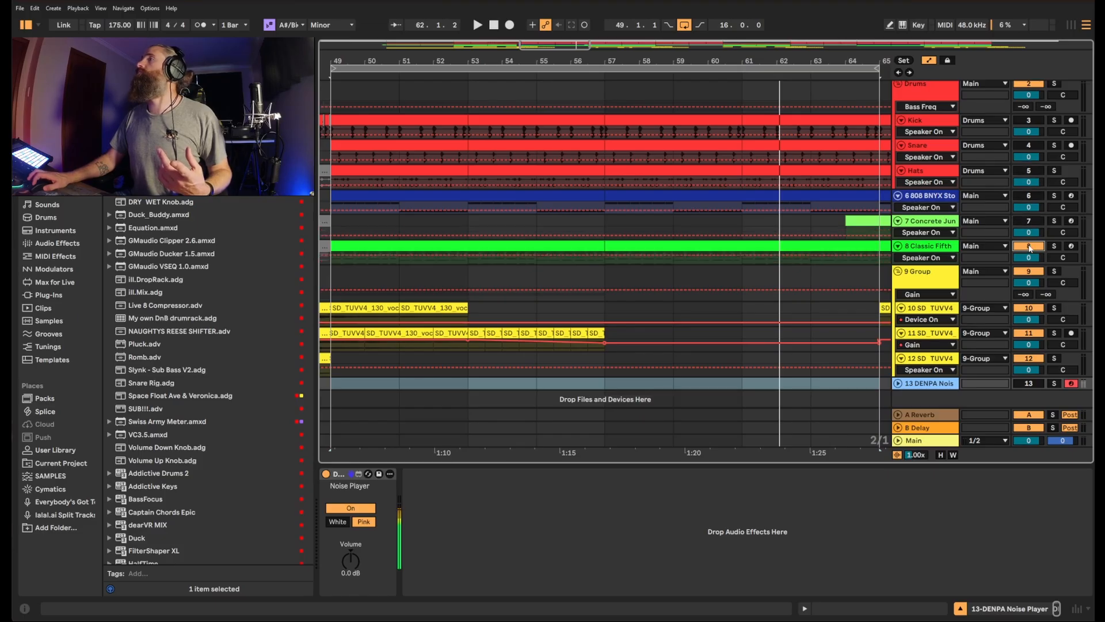
{"action": "left_click", "coordinate": [1034, 309]}
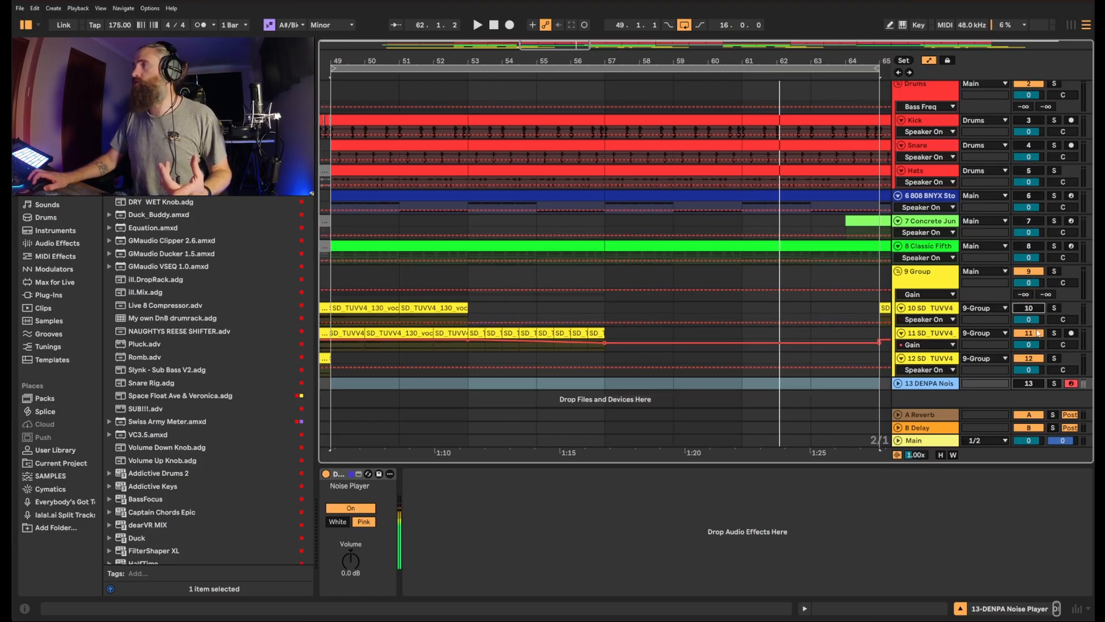
{"action": "left_click", "coordinate": [1036, 333]}
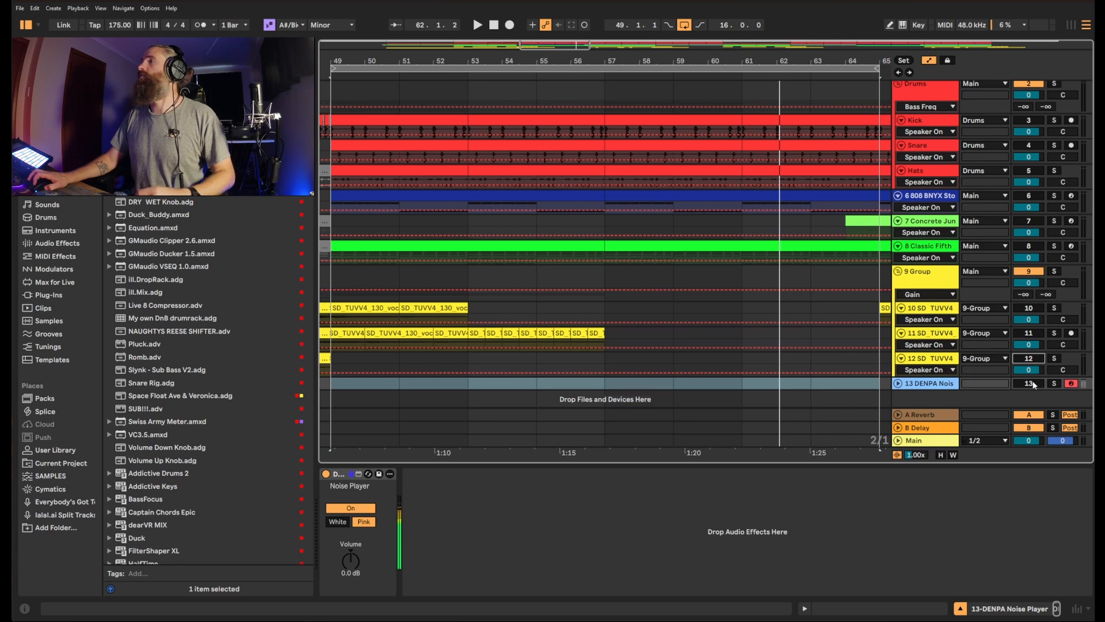
- Unmute the Kick, play it against the pink noise and set its second Utility's gain to -16.7 dB
{"action": "left_click", "coordinate": [1033, 125]}
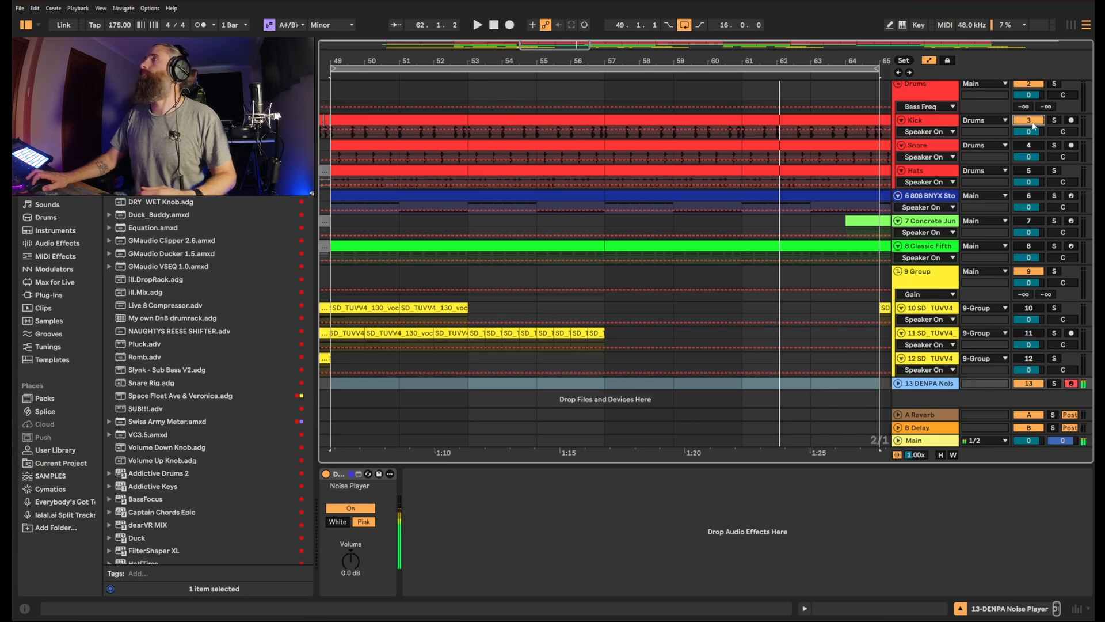
{"action": "key", "text": "space"}
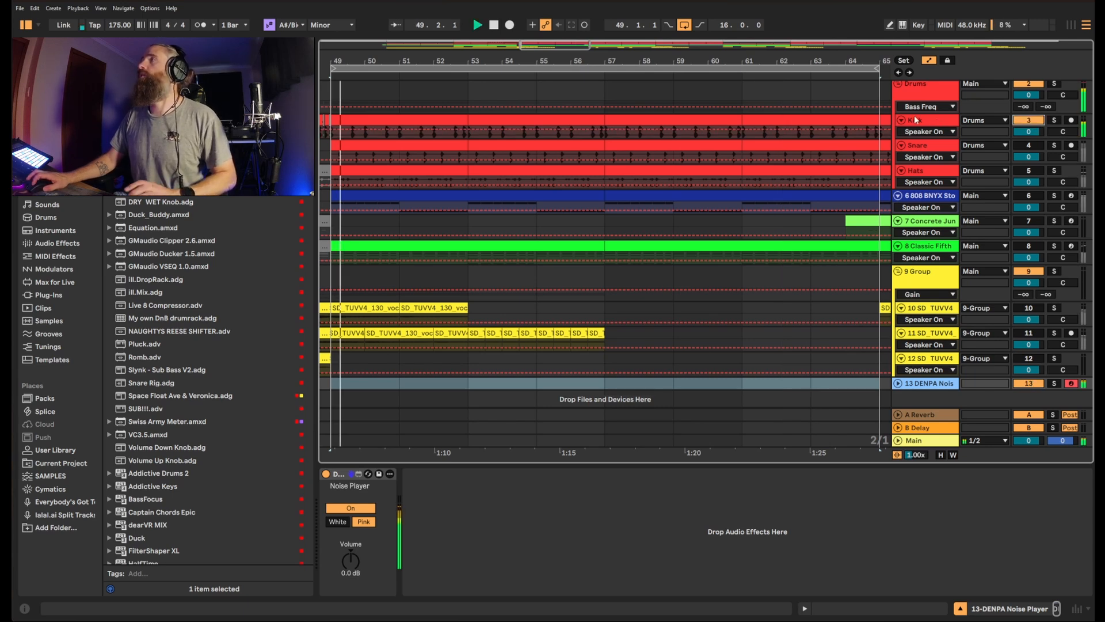
{"action": "left_click", "coordinate": [934, 124]}
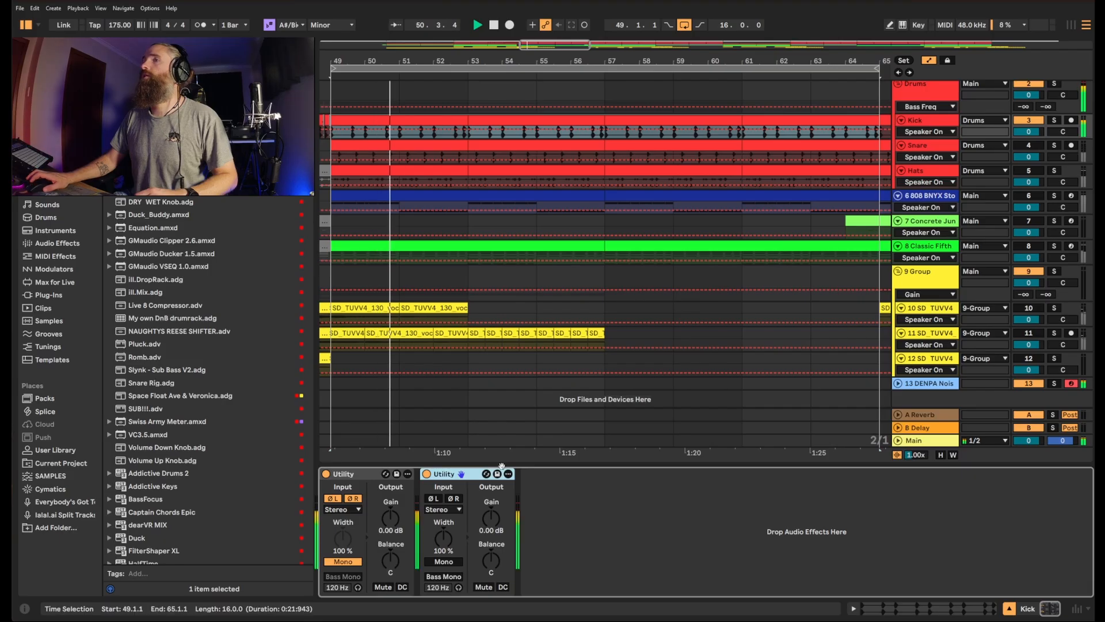
{"action": "left_click_drag", "start_coordinate": [491, 517], "coordinate": [490, 559]}
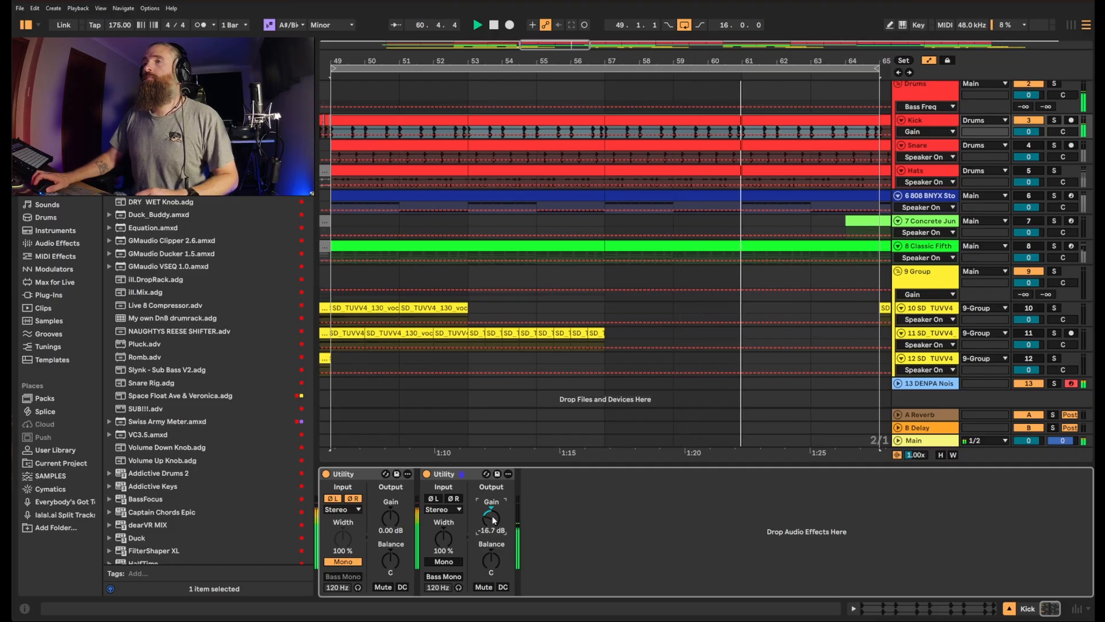
{"action": "key", "text": "space"}
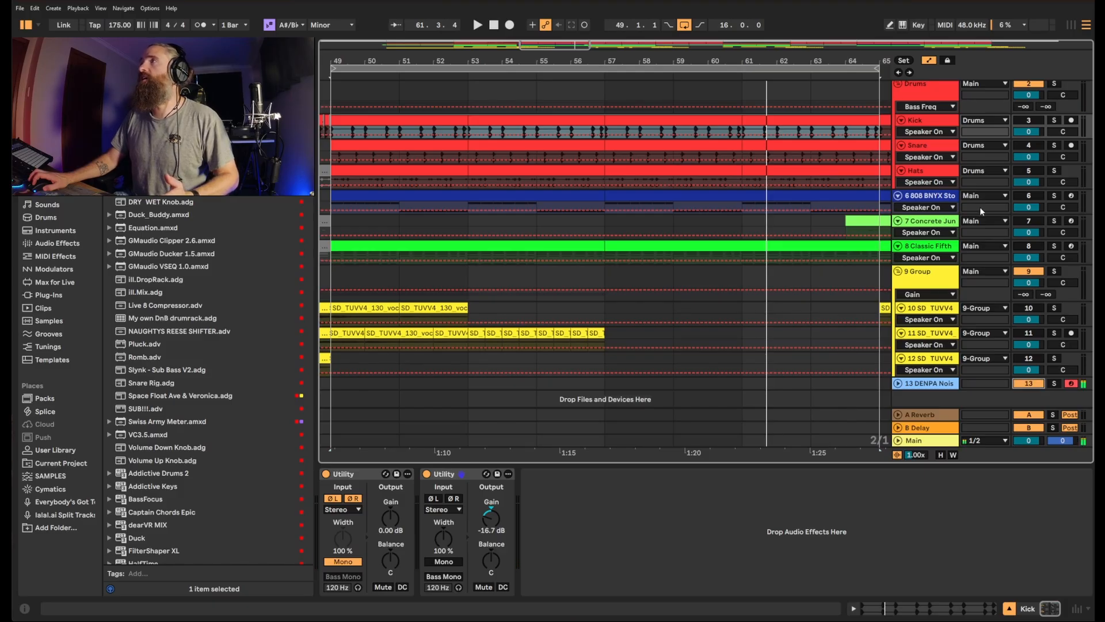
- Play the loop against the pink noise while working through the Snare and Concrete tracks
{"action": "left_click", "coordinate": [917, 145]}
{"action": "key", "text": "space"}
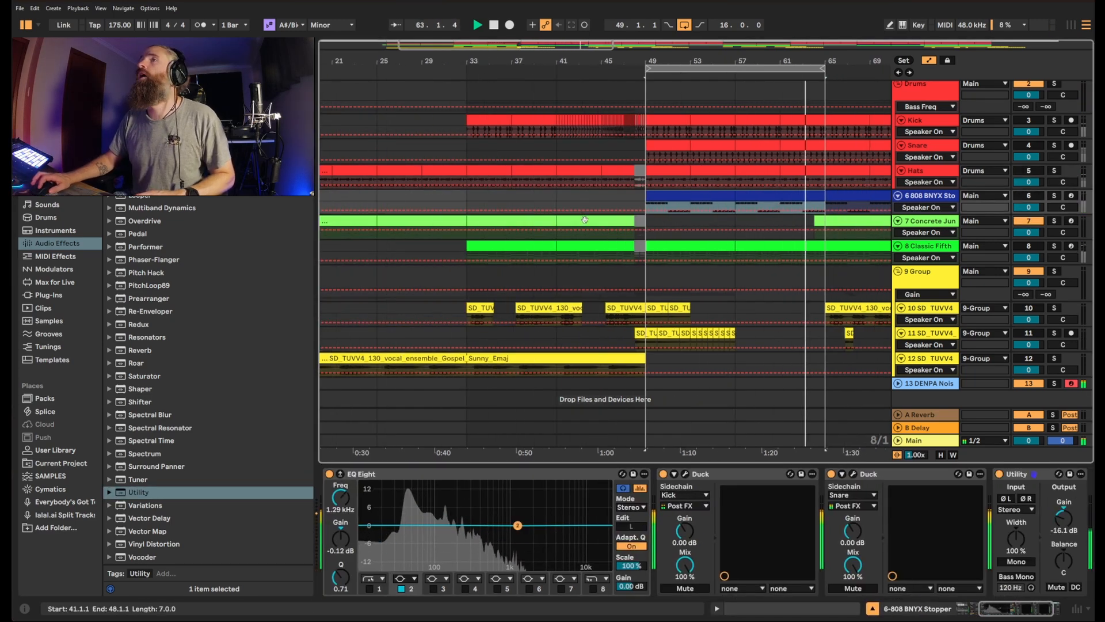
{"action": "left_click", "coordinate": [932, 228]}
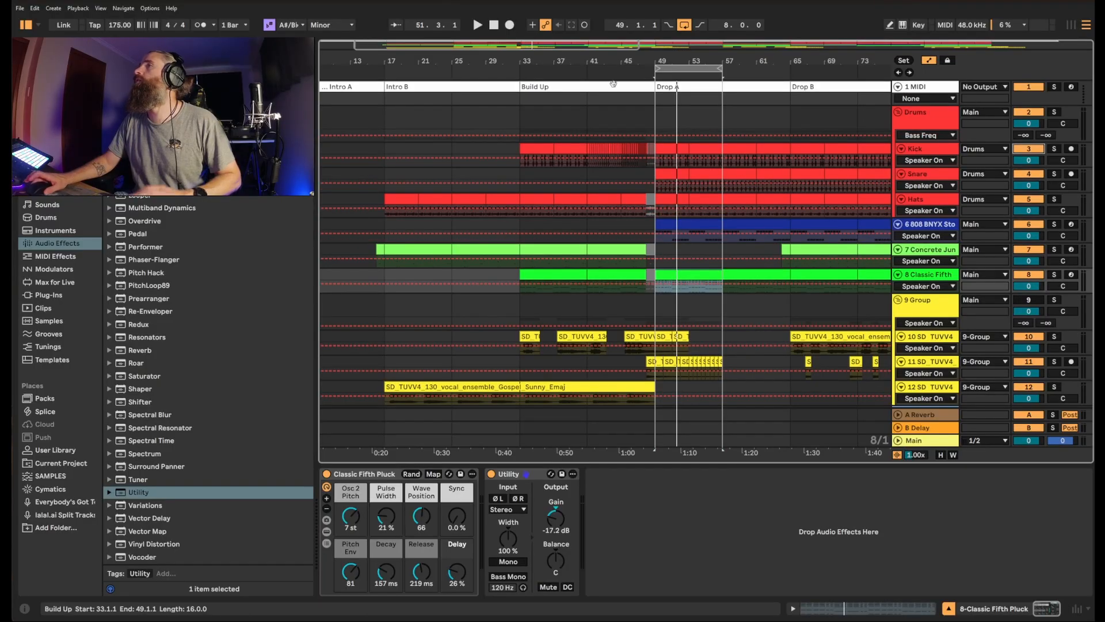
- Zoom in on the start of Drop A and enlarge the mixer to examine the track and main level meters
{"action": "left_click_drag", "start_coordinate": [712, 61], "coordinate": [714, 145]}
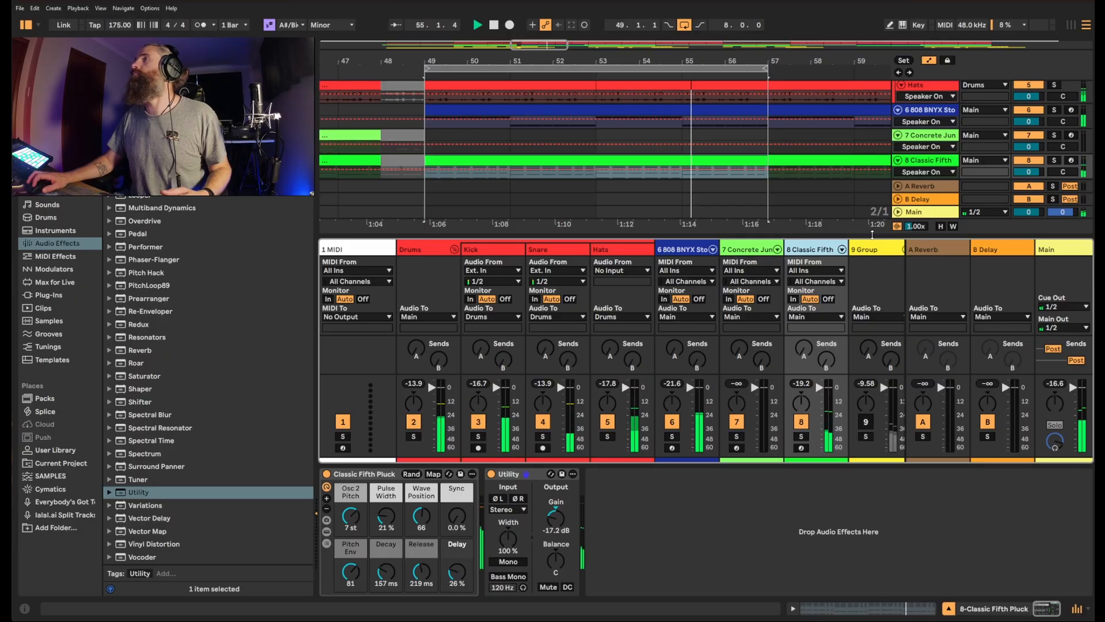
{"action": "left_click_drag", "start_coordinate": [872, 234], "coordinate": [859, 72]}
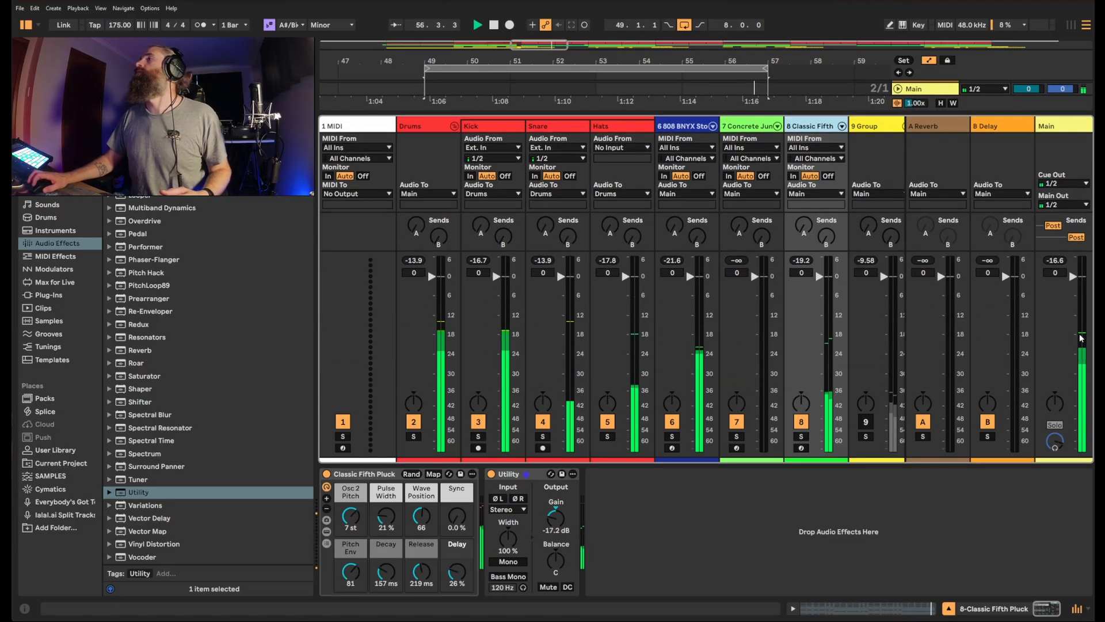
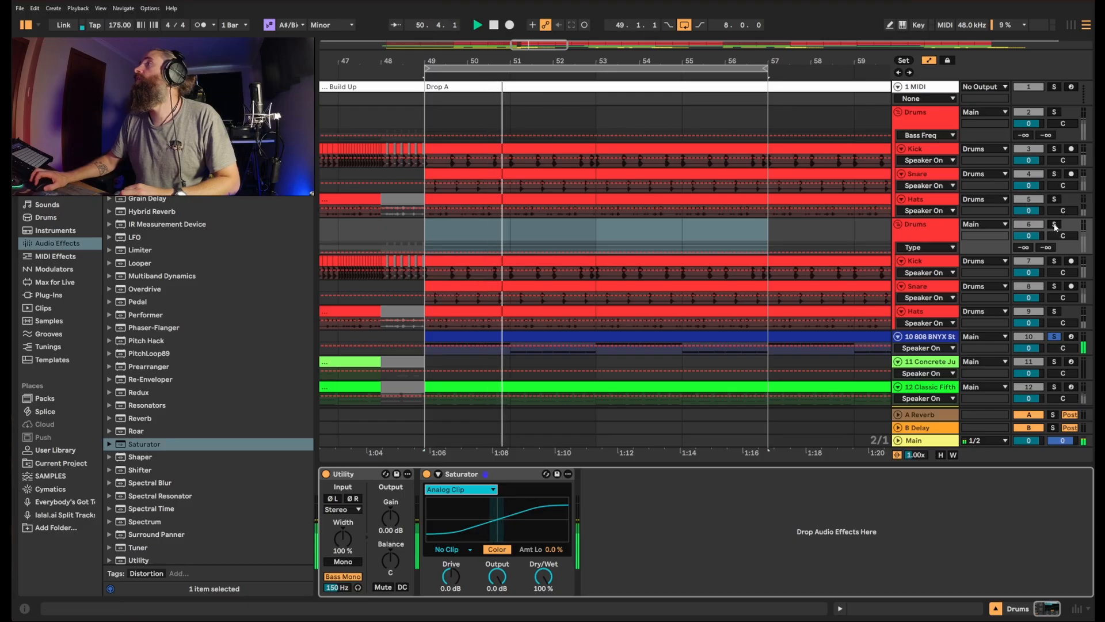
- Unsolo the 808 BNYX track so the full mix with the duplicated Drums group plays
{"action": "scroll", "coordinate": [1053, 322], "scroll_direction": "down", "scroll_amount": 1}
{"action": "left_click", "coordinate": [1054, 323]}
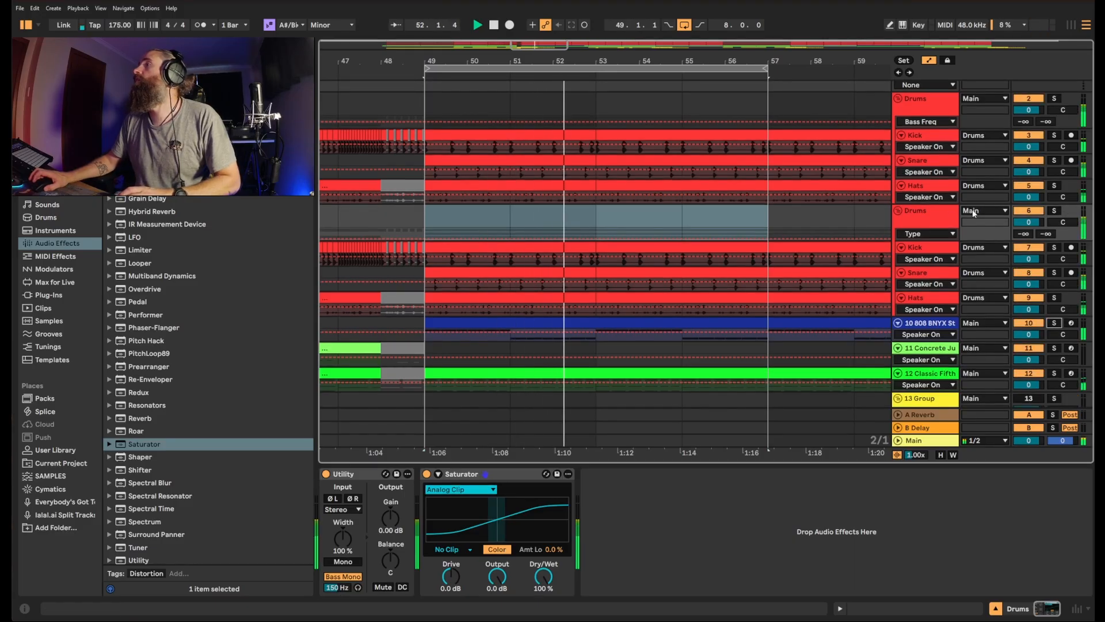
- Solo the duplicated Drums group and raise its Saturator's drive to 15 dB
{"action": "left_click", "coordinate": [1054, 211]}
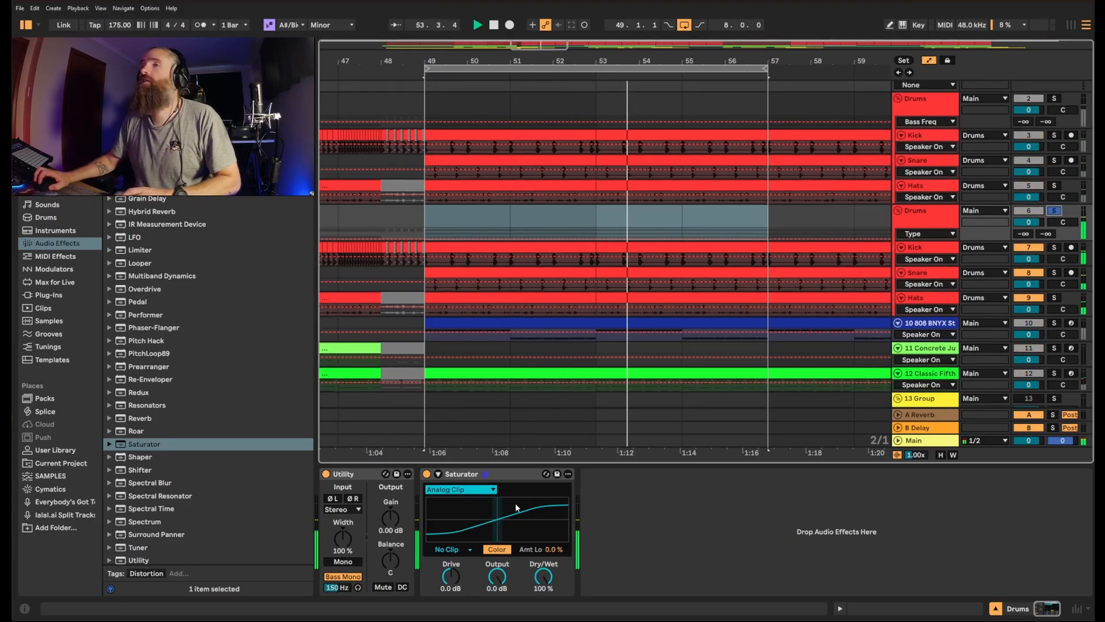
{"action": "left_click_drag", "start_coordinate": [450, 576], "coordinate": [451, 547]}
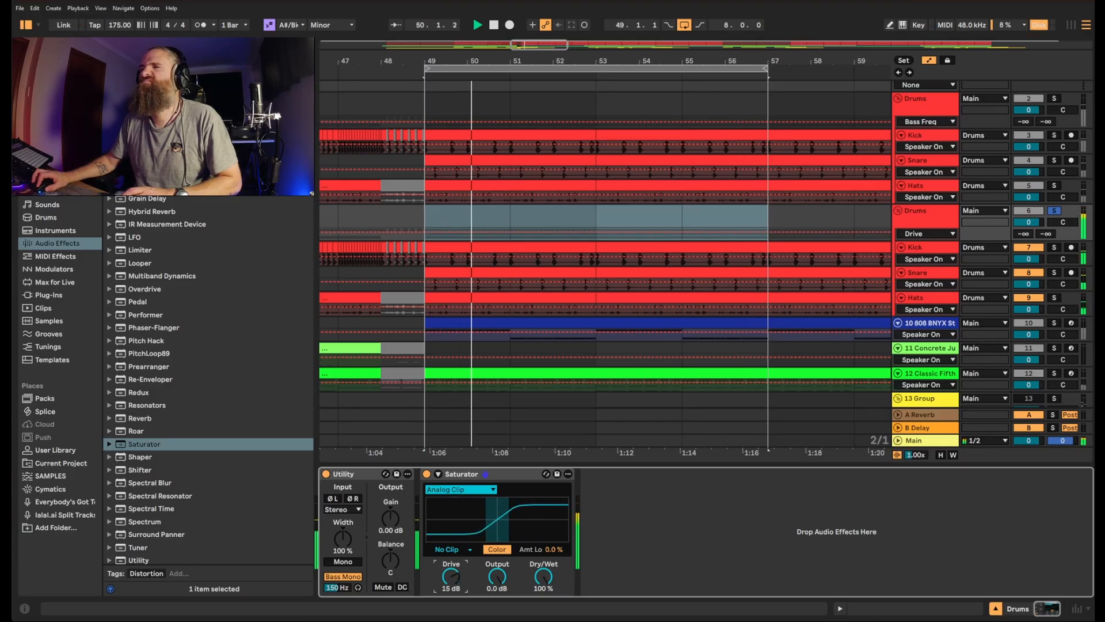
- Audition the Saturator curves Soft Sine, Bass Shaper, Medium Curve, Hard Curve, Sinoid Fold, Digital Clip and Waveshaper on the soloed drums
{"action": "left_click", "coordinate": [459, 490]}
{"action": "left_click", "coordinate": [458, 493]}
{"action": "left_click", "coordinate": [458, 490]}
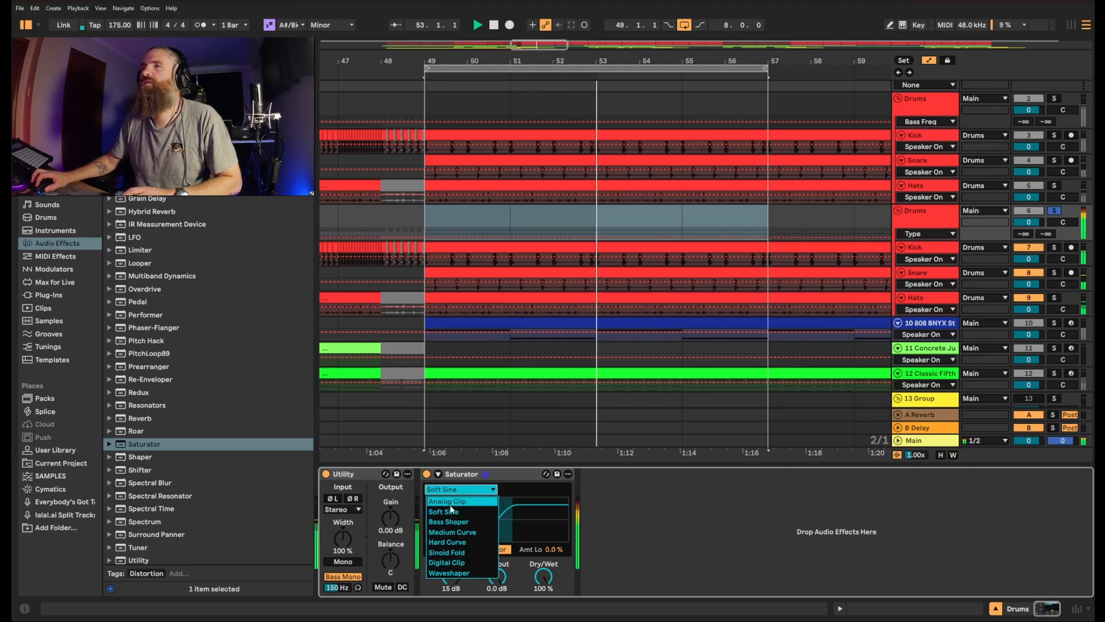
{"action": "left_click", "coordinate": [454, 522]}
{"action": "left_click", "coordinate": [459, 489]}
{"action": "left_click", "coordinate": [462, 531]}
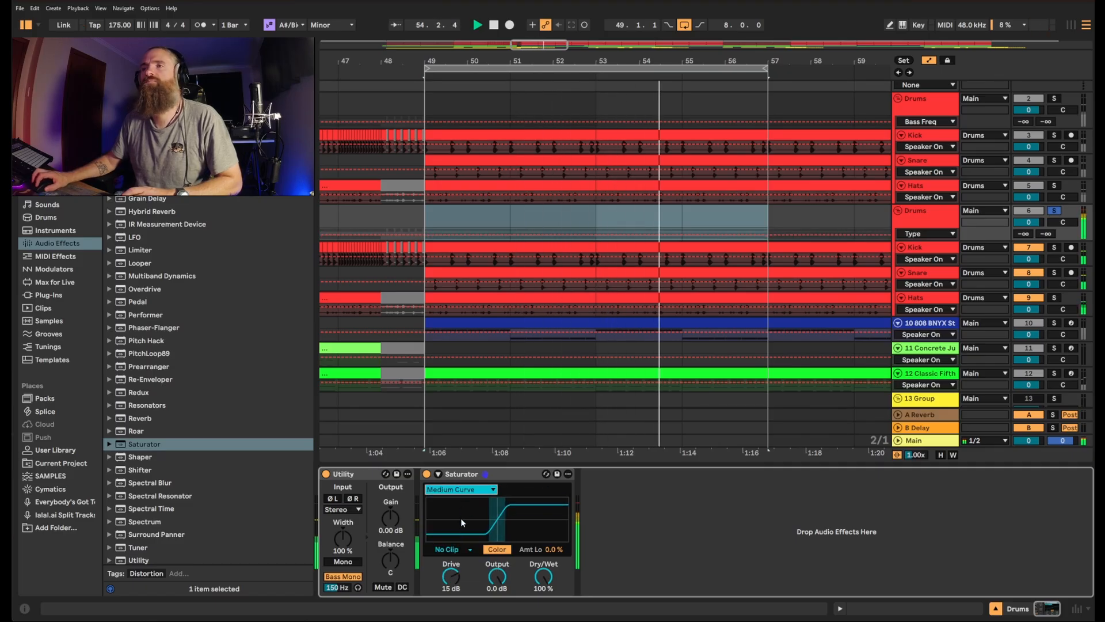
{"action": "left_click", "coordinate": [459, 489]}
{"action": "left_click", "coordinate": [464, 542]}
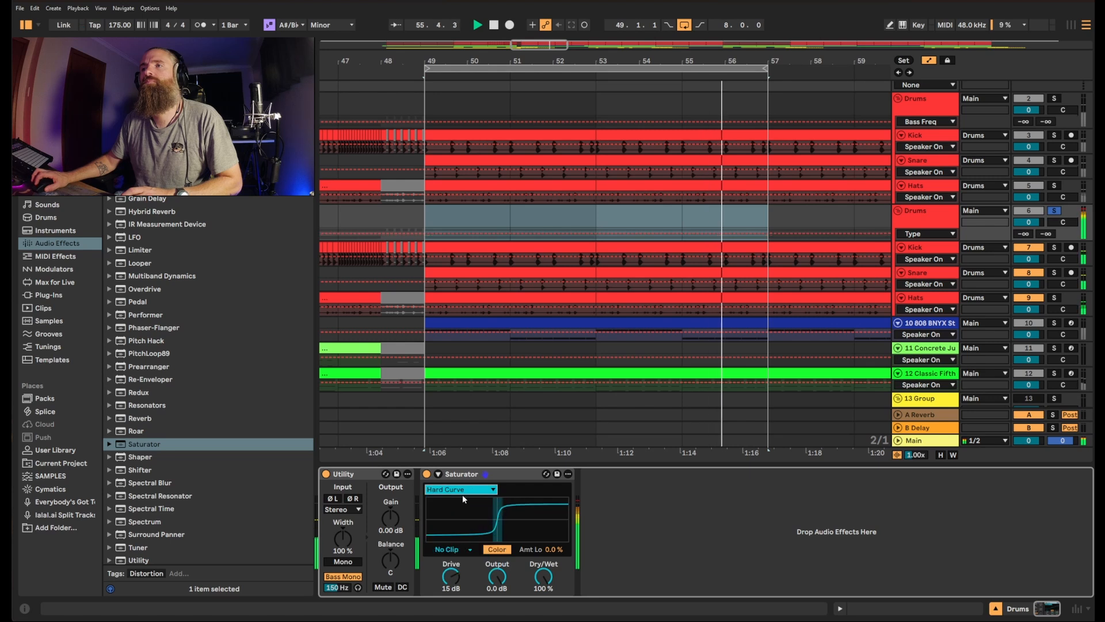
{"action": "left_click", "coordinate": [460, 489]}
{"action": "left_click", "coordinate": [455, 552]}
{"action": "left_click", "coordinate": [459, 489]}
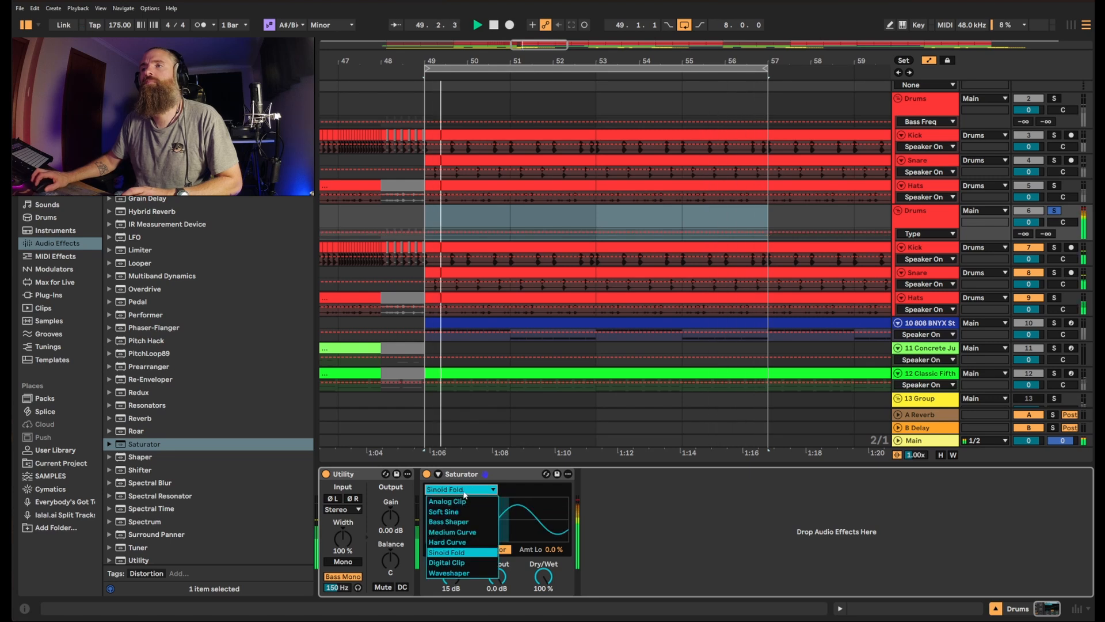
{"action": "left_click", "coordinate": [460, 562]}
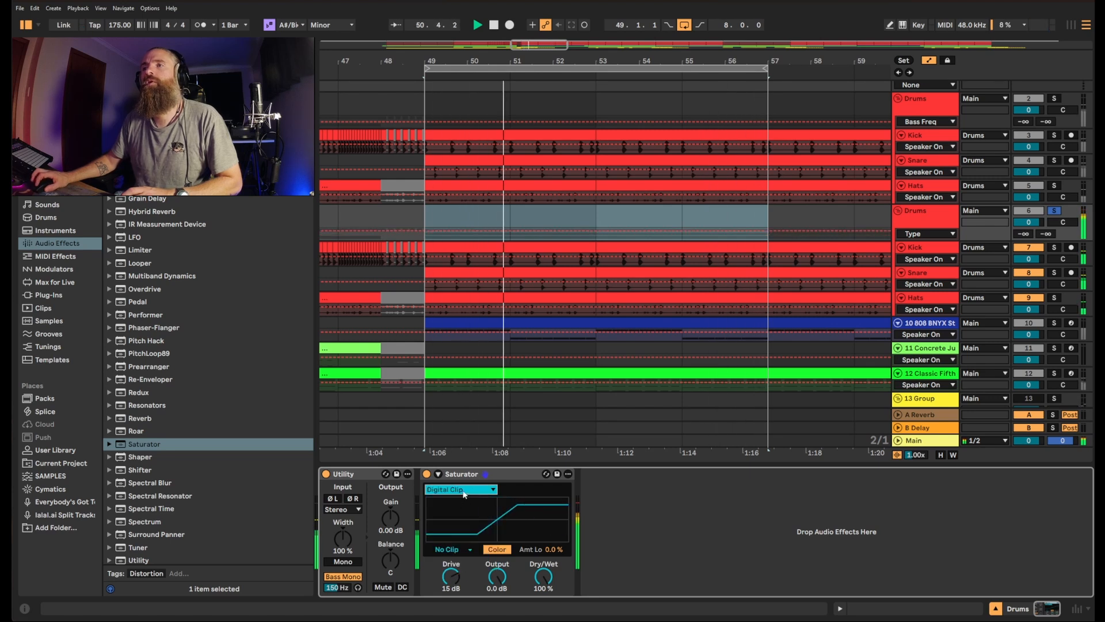
{"action": "left_click", "coordinate": [460, 490]}
{"action": "left_click", "coordinate": [460, 572]}
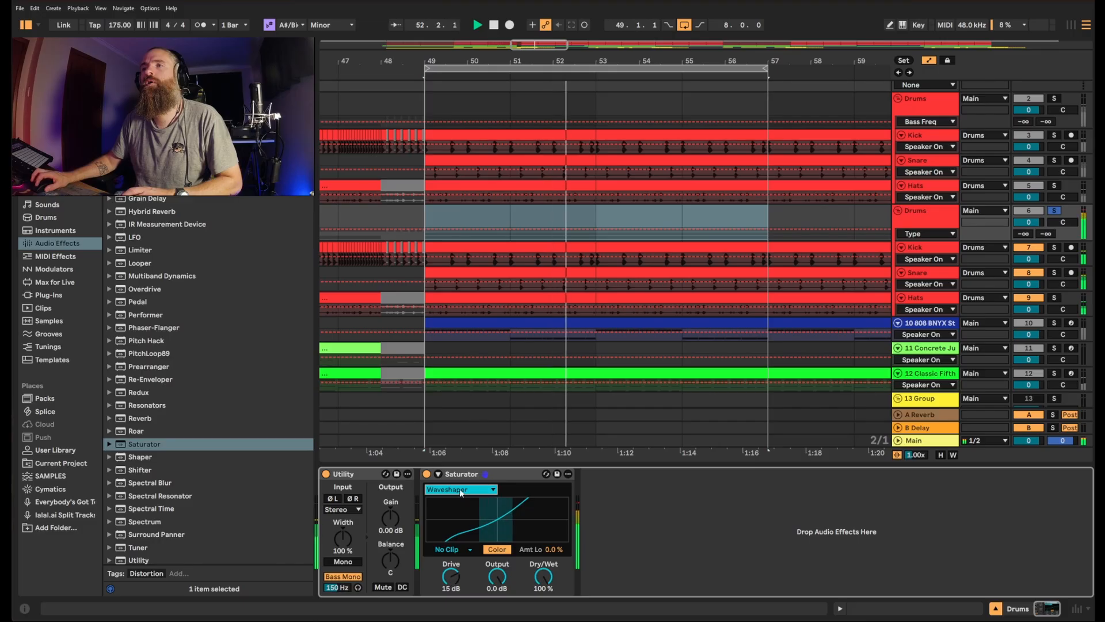
{"action": "mouse_move", "coordinate": [455, 578]}
{"action": "left_mouse_down"}
{"action": "mouse_move", "coordinate": [455, 566]}
{"action": "mouse_move", "coordinate": [455, 579]}
{"action": "left_mouse_up"}
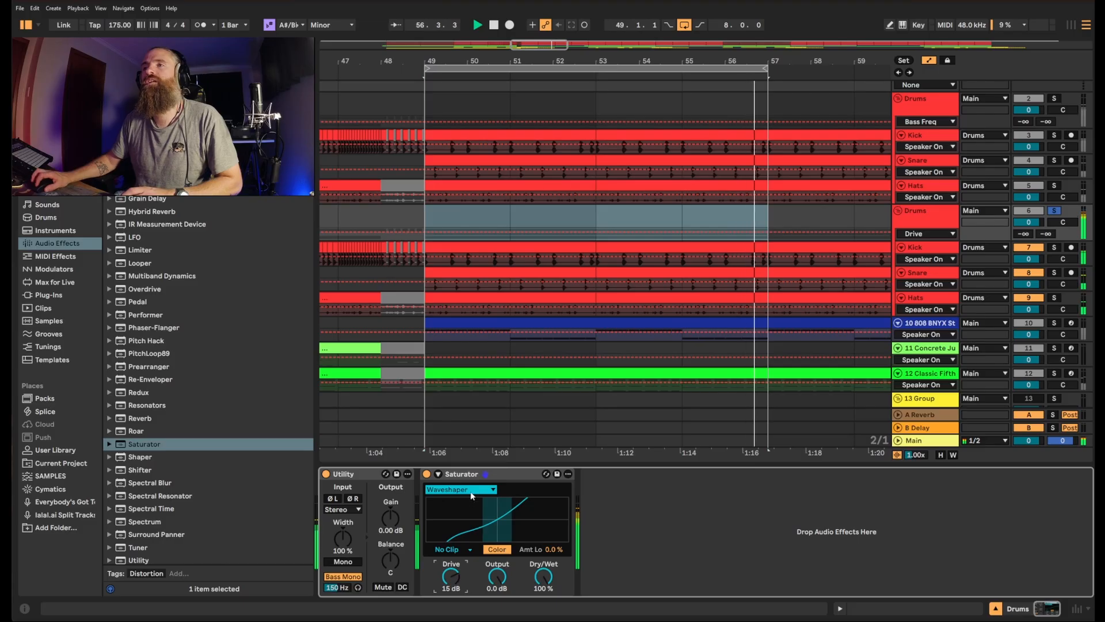
- Set the Saturator's curve to Digital Clip and its drive to 16 dB
{"action": "left_click", "coordinate": [461, 489]}
{"action": "left_click", "coordinate": [452, 557]}
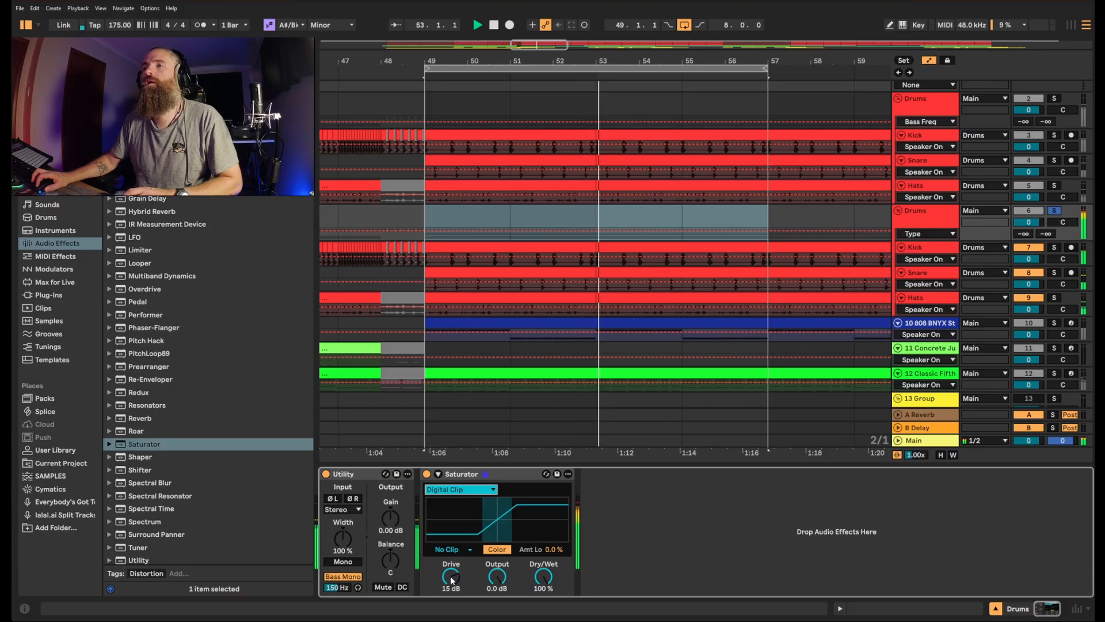
{"action": "left_click_drag", "start_coordinate": [452, 577], "coordinate": [452, 574]}
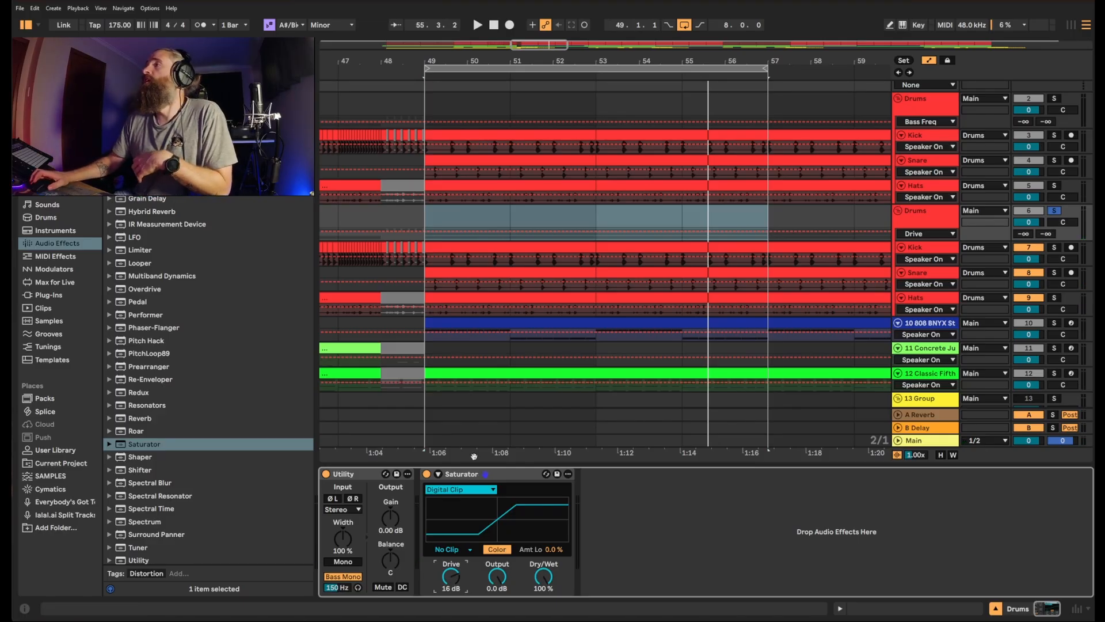
- Copy the duplicated Drums group's Utility to after the Saturator and turn the copy's gain down to -∞ dB
{"action": "left_click", "coordinate": [938, 222]}
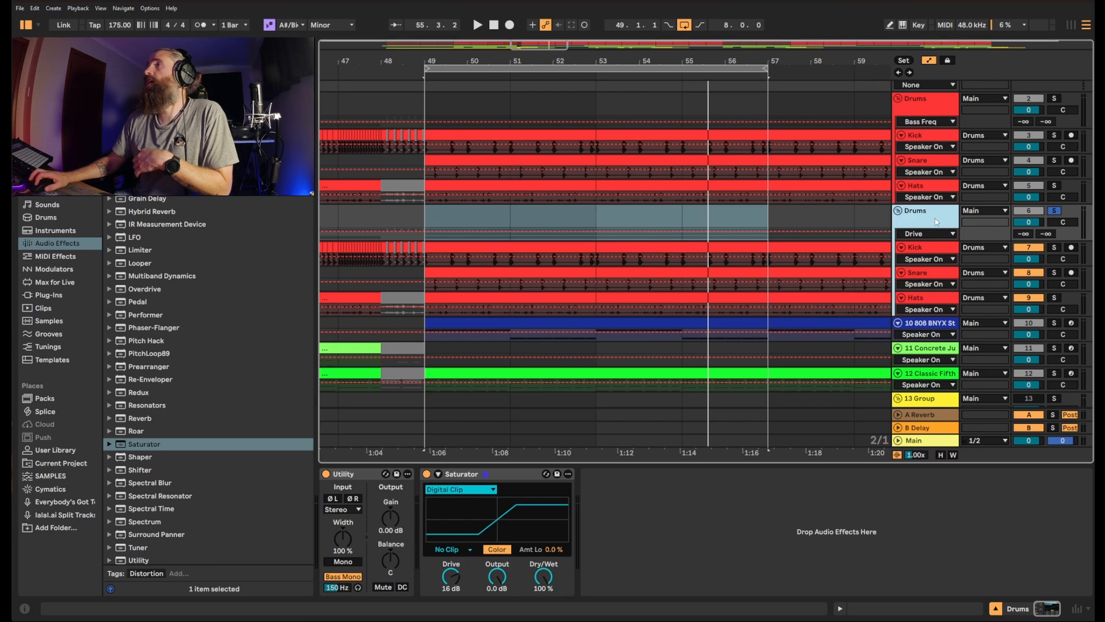
{"action": "left_click_drag", "start_coordinate": [354, 473], "coordinate": [690, 513]}
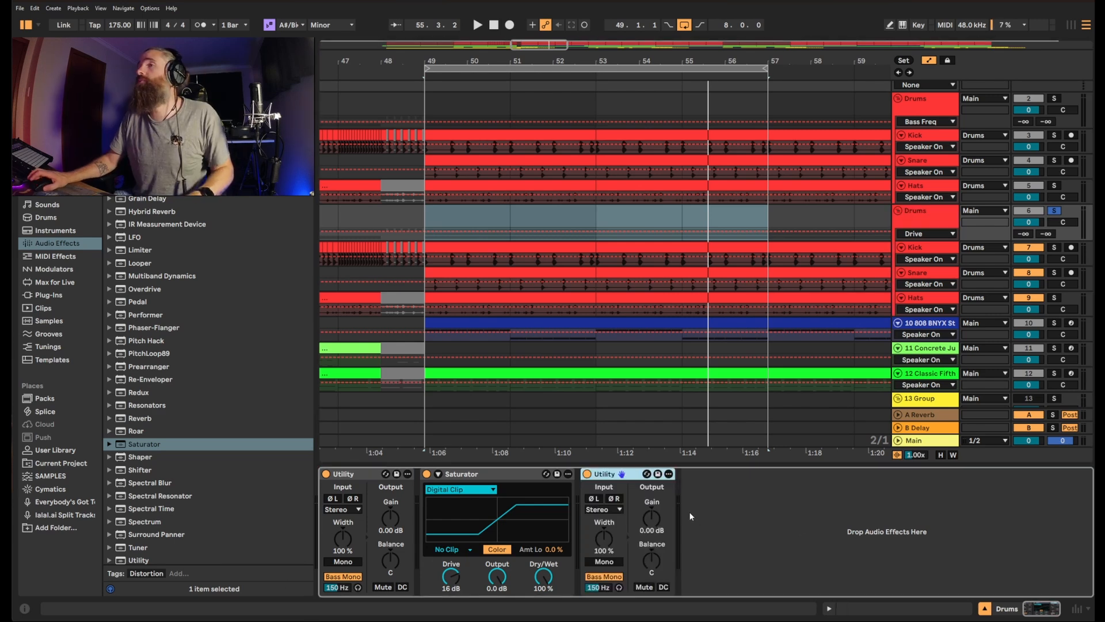
{"action": "left_click", "coordinate": [602, 576]}
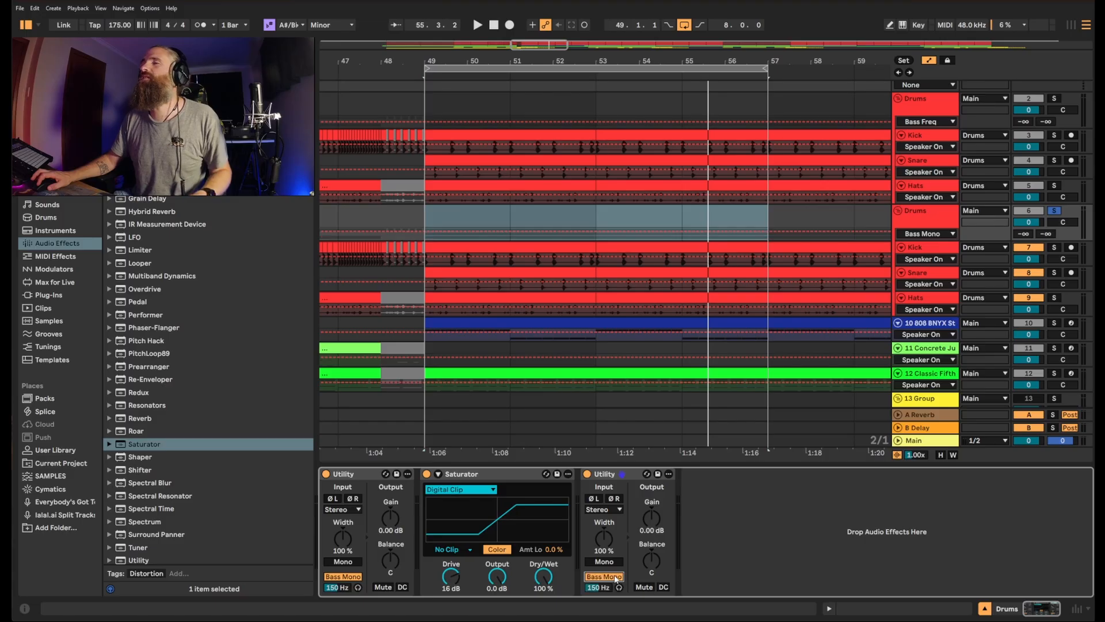
{"action": "left_click", "coordinate": [651, 517]}
{"action": "left_click_drag", "start_coordinate": [652, 517], "coordinate": [652, 524]}
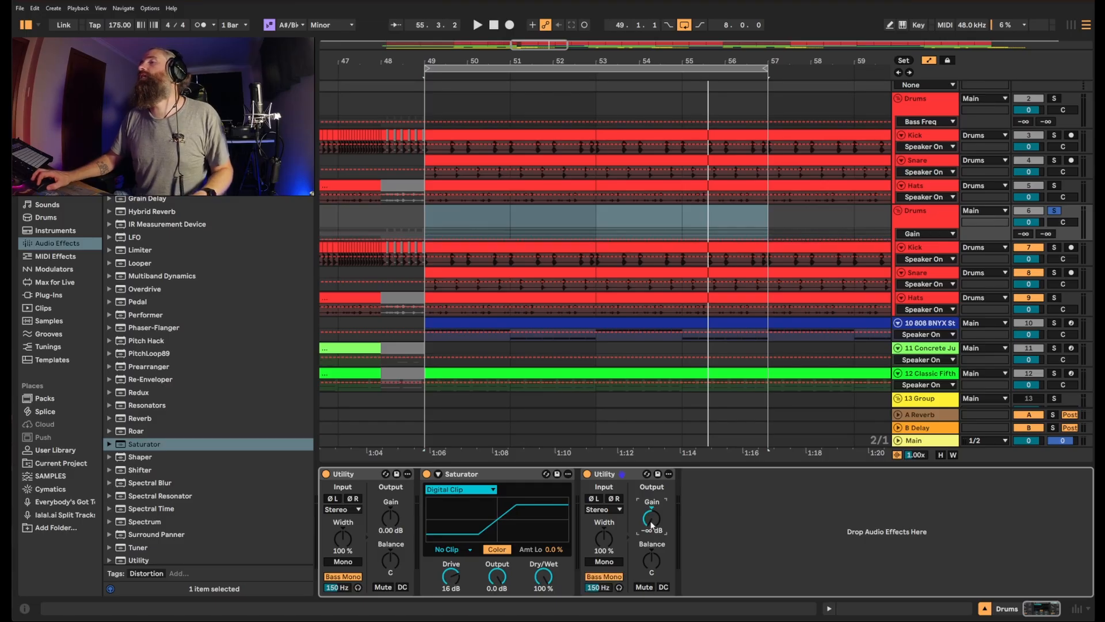
- Unsolo the duplicated Drums group, play the full mix and set the group's last Utility gain to -25.4 dB
{"action": "left_click", "coordinate": [1053, 210]}
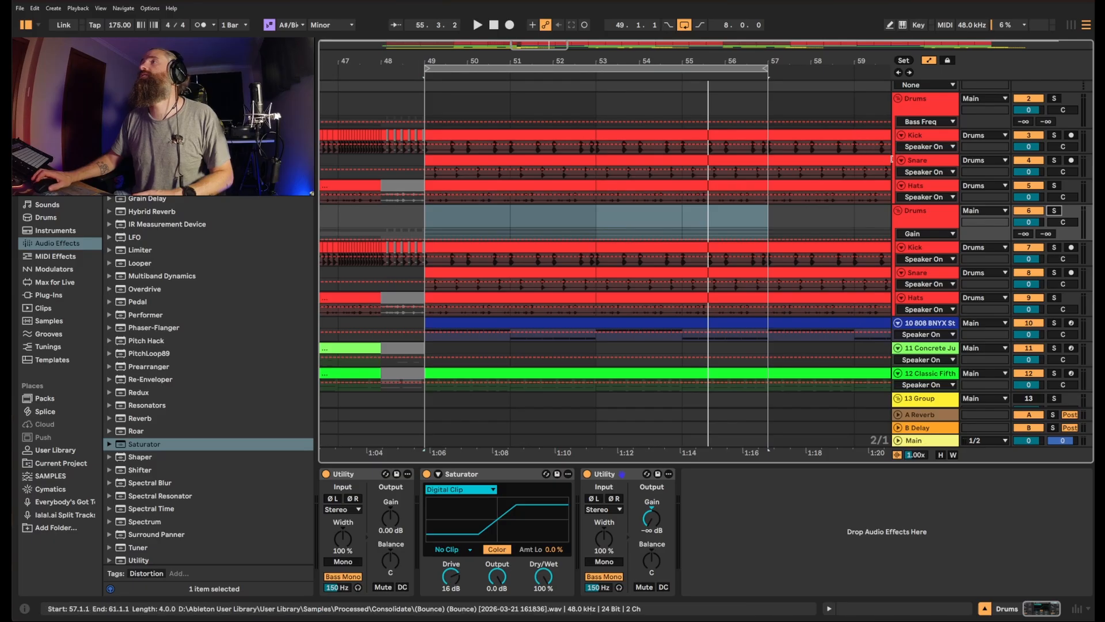
{"action": "key", "text": "space"}
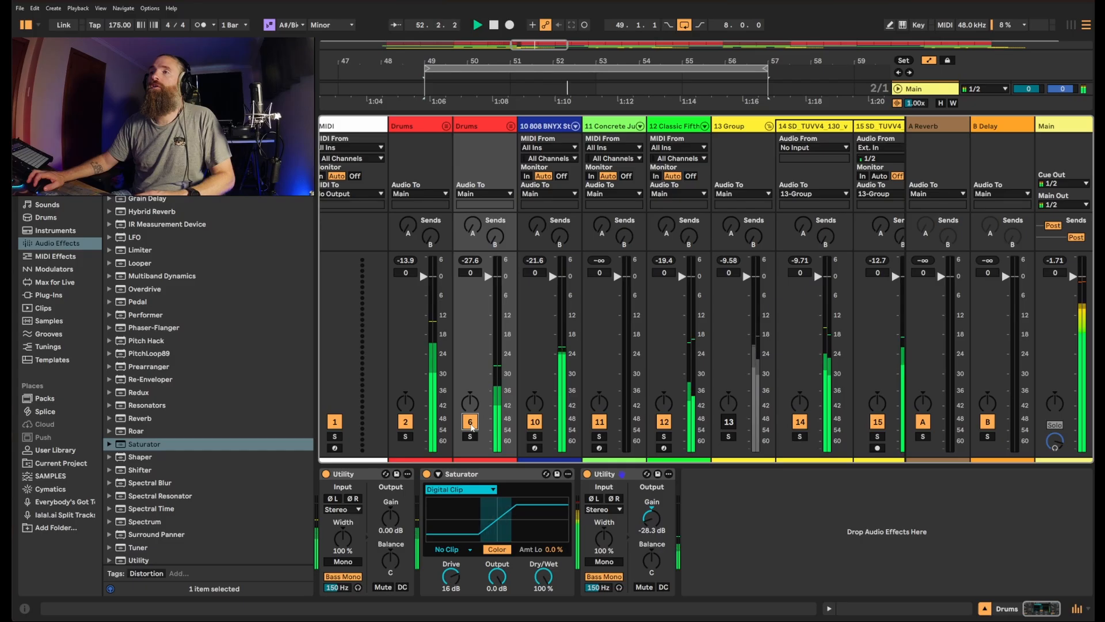
{"action": "left_click", "coordinate": [471, 423]}
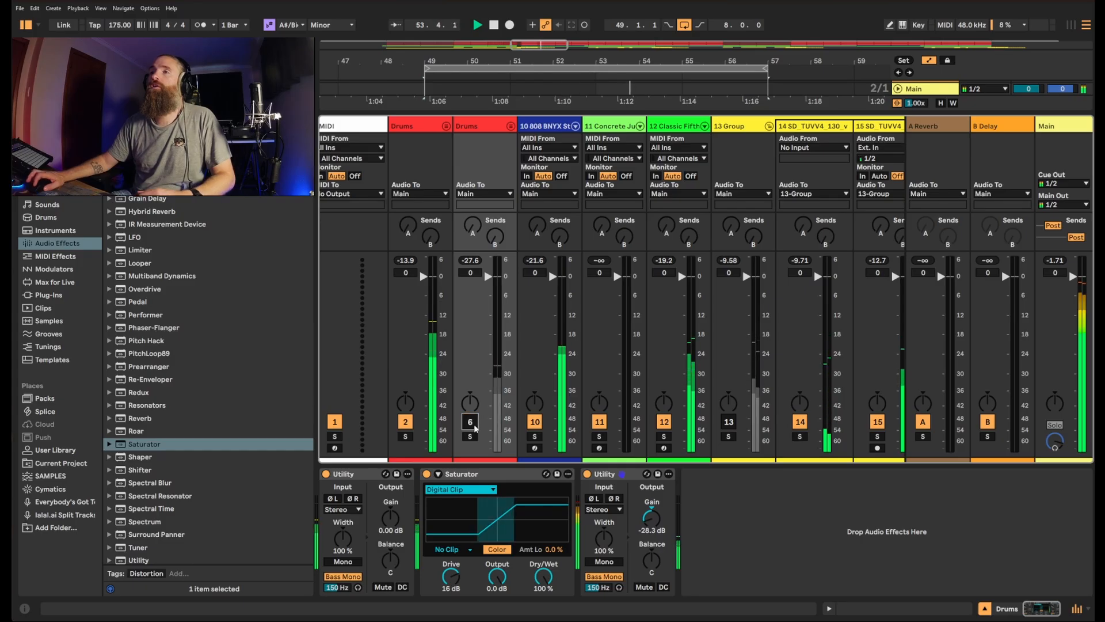
{"action": "left_click_drag", "start_coordinate": [651, 518], "coordinate": [651, 508]}
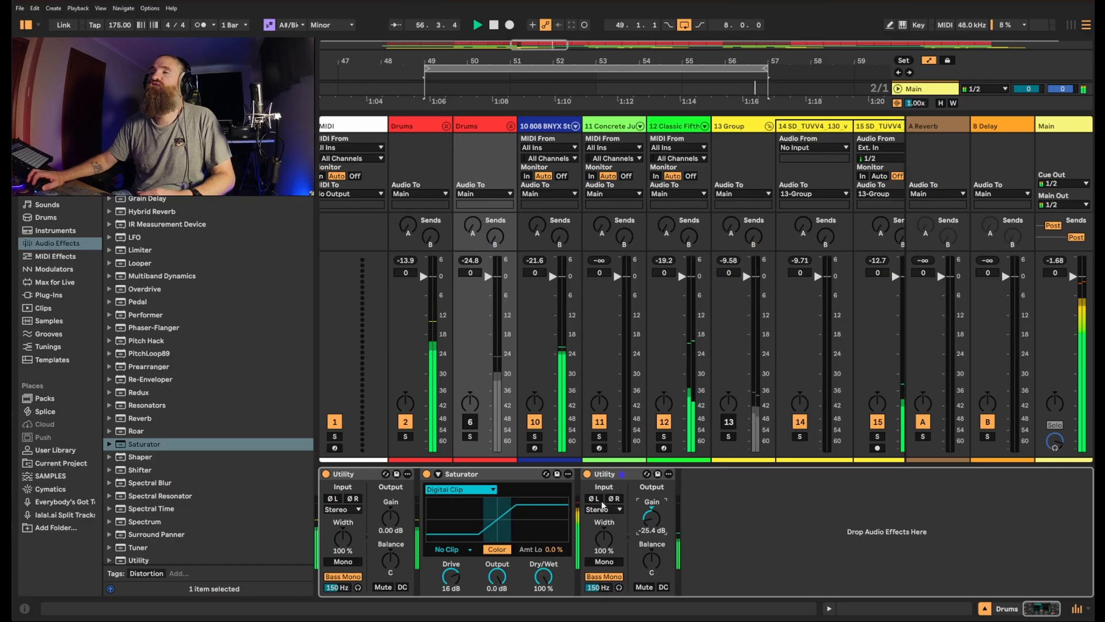
- Compare the mix with and without the duplicated Drums group by toggling its mute, leaving the group active
{"action": "left_click", "coordinate": [470, 422]}
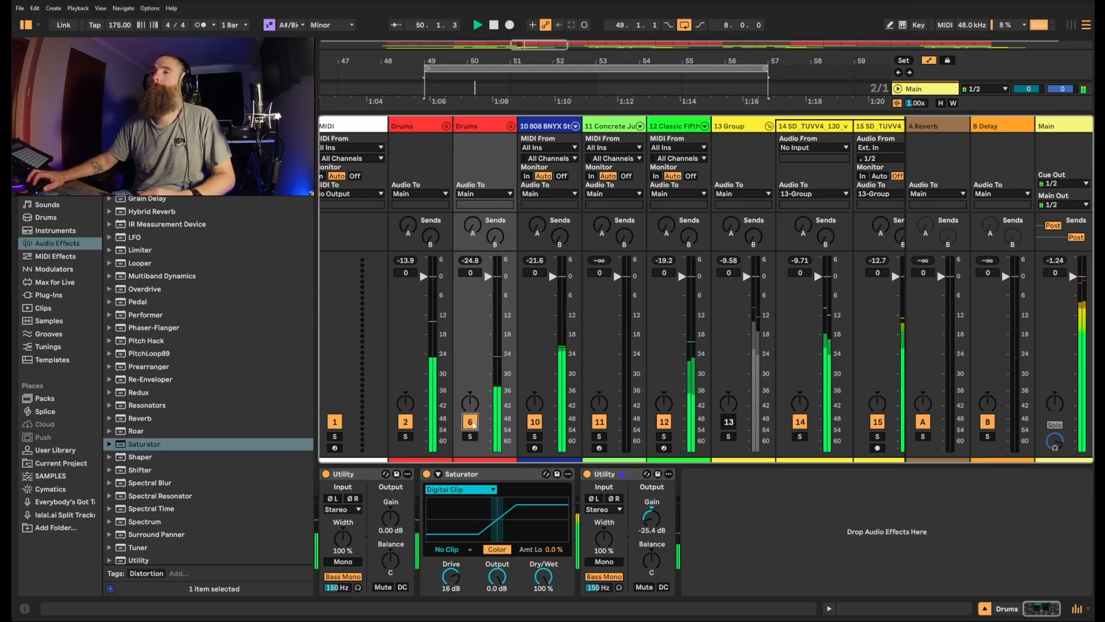
{"action": "left_click", "coordinate": [471, 422]}
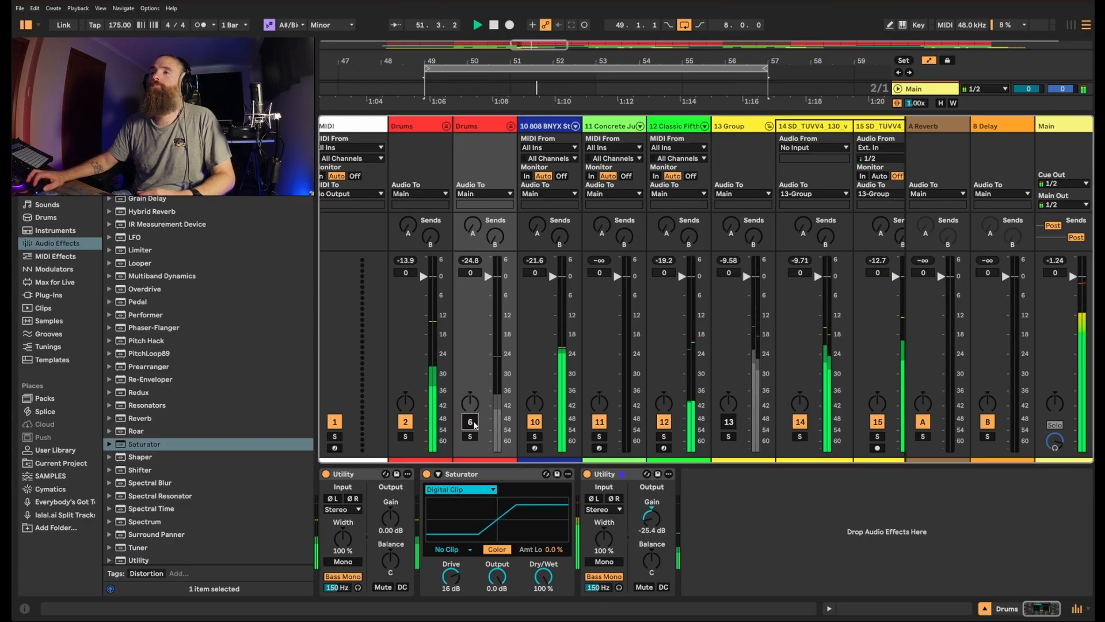
{"action": "left_click", "coordinate": [471, 422]}
{"action": "left_click", "coordinate": [470, 422]}
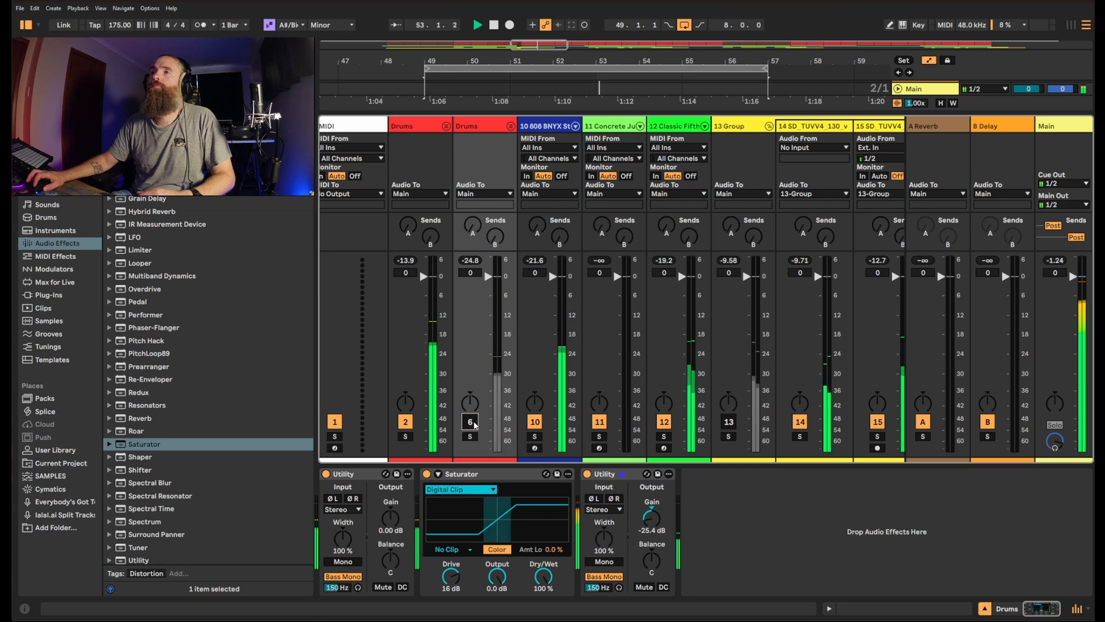
{"action": "left_click", "coordinate": [473, 423]}
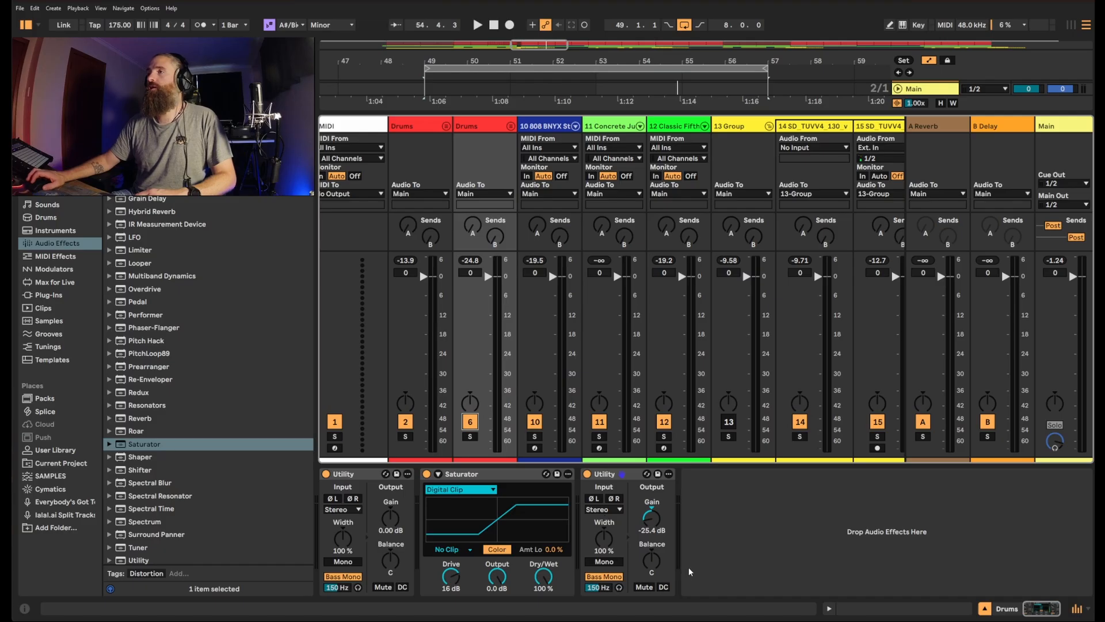
- Hide the mixer, enlarge the 808 BNYX track and unfold the first Drums group above it
{"action": "key", "text": "ctrl+alt+m"}
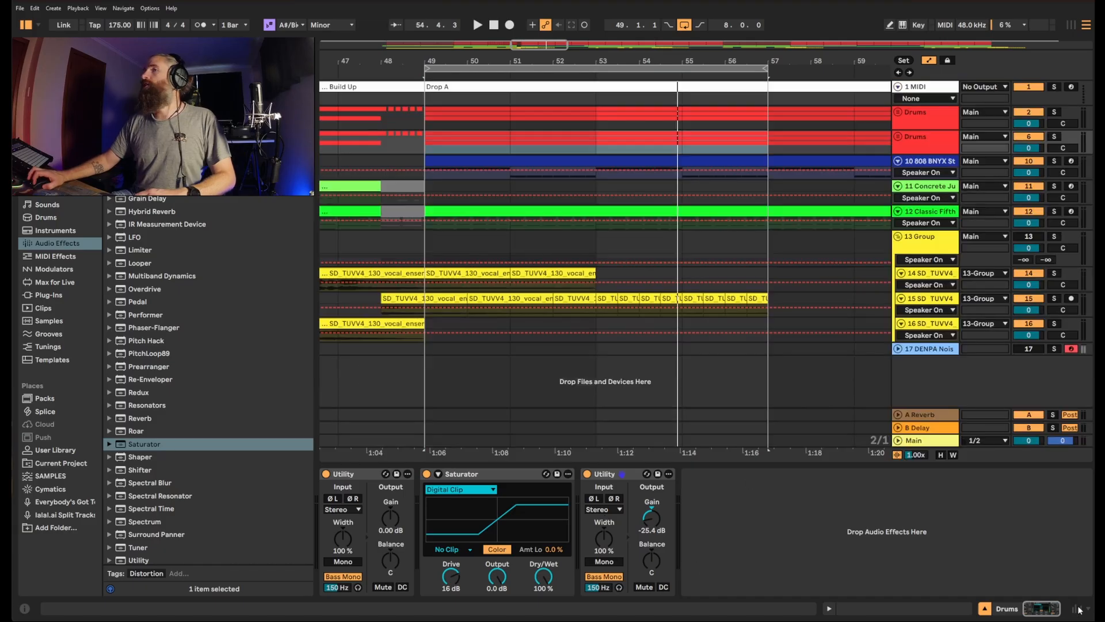
{"action": "left_click", "coordinate": [923, 170]}
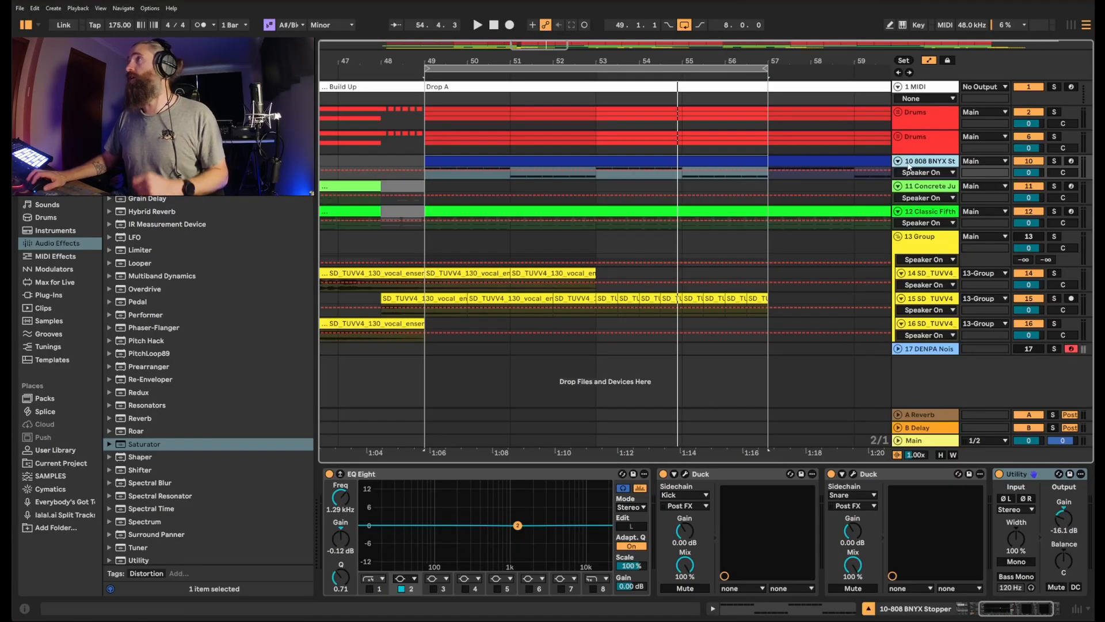
{"action": "left_click_drag", "start_coordinate": [923, 179], "coordinate": [923, 295]}
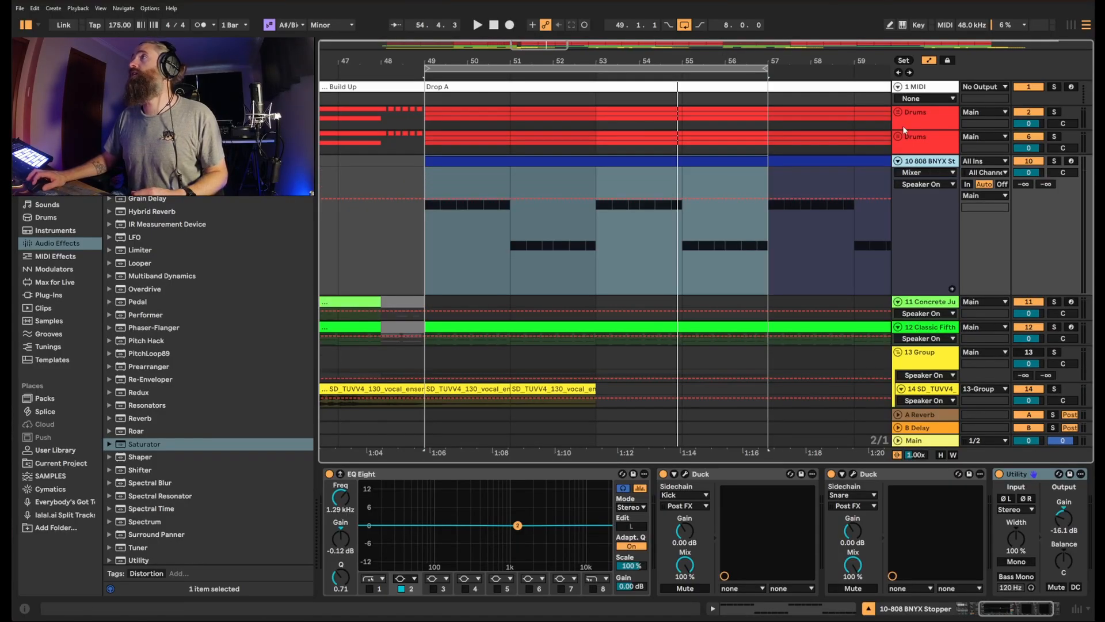
{"action": "left_click", "coordinate": [898, 113]}
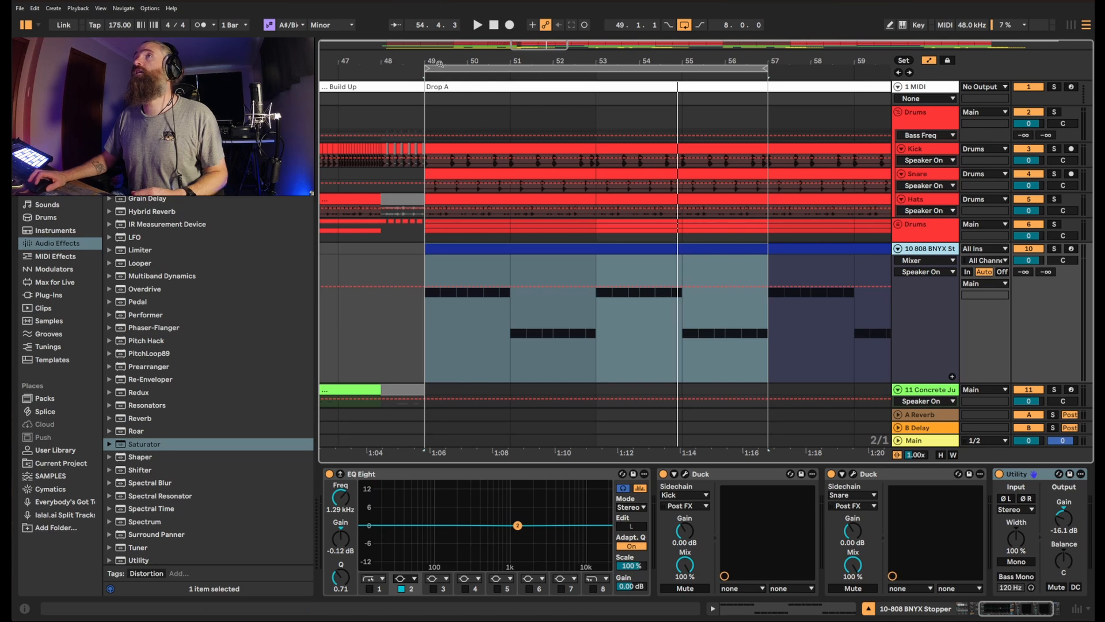
{"action": "left_click_drag", "start_coordinate": [450, 55], "coordinate": [405, 67]}
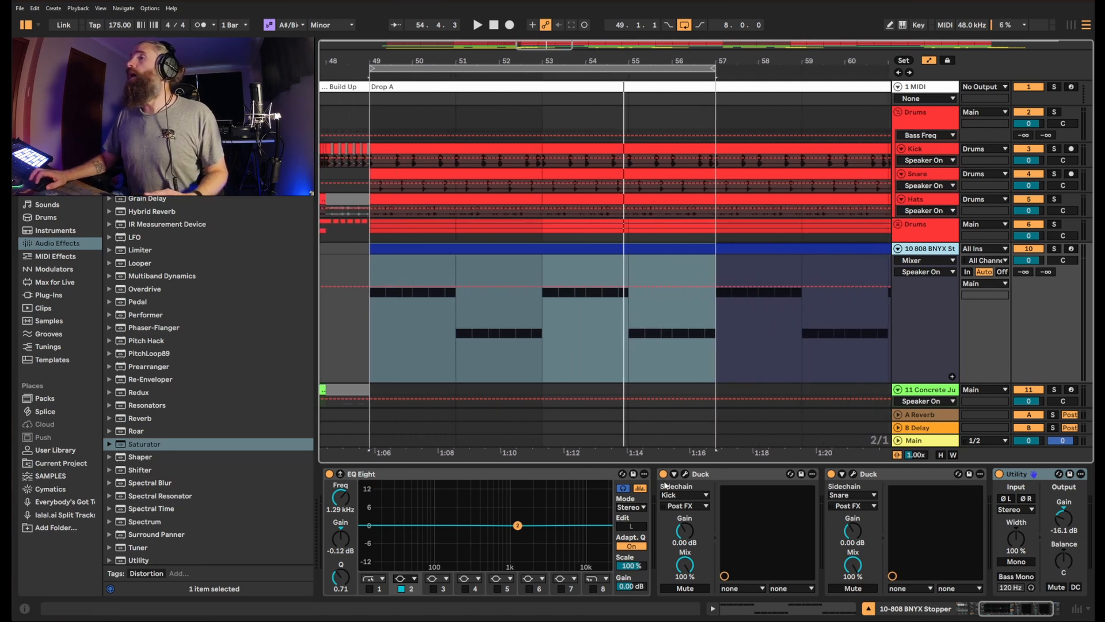
- Bypass the kick-sidechained Duck on the 808 BNYX track and briefly play the start of Drop A
{"action": "left_click", "coordinate": [663, 474]}
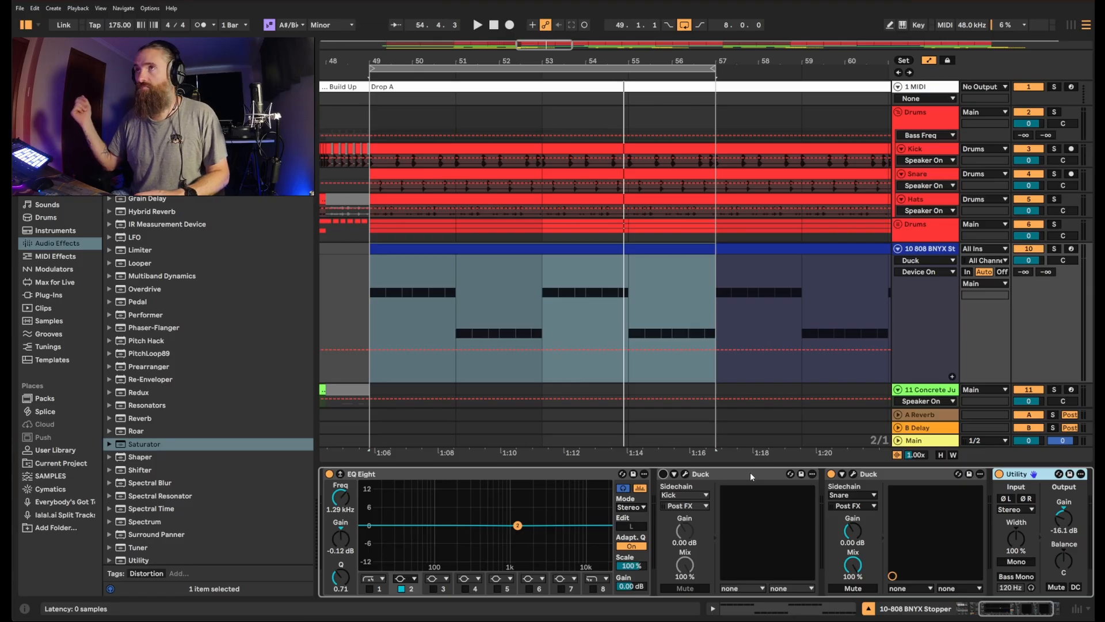
{"action": "key", "text": "space"}
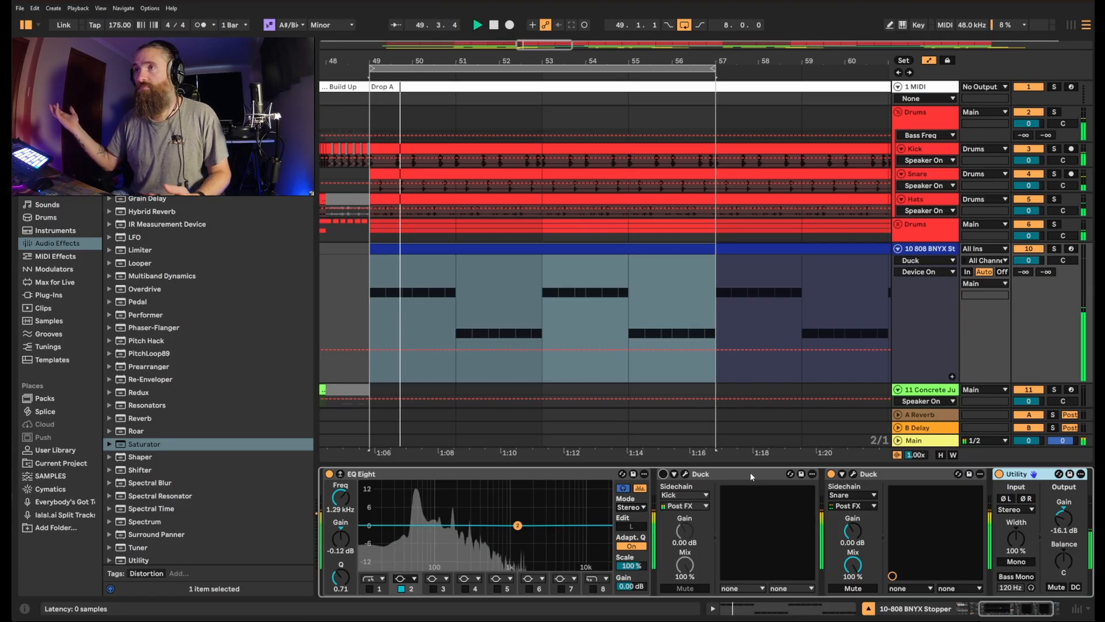
{"action": "key", "text": "space"}
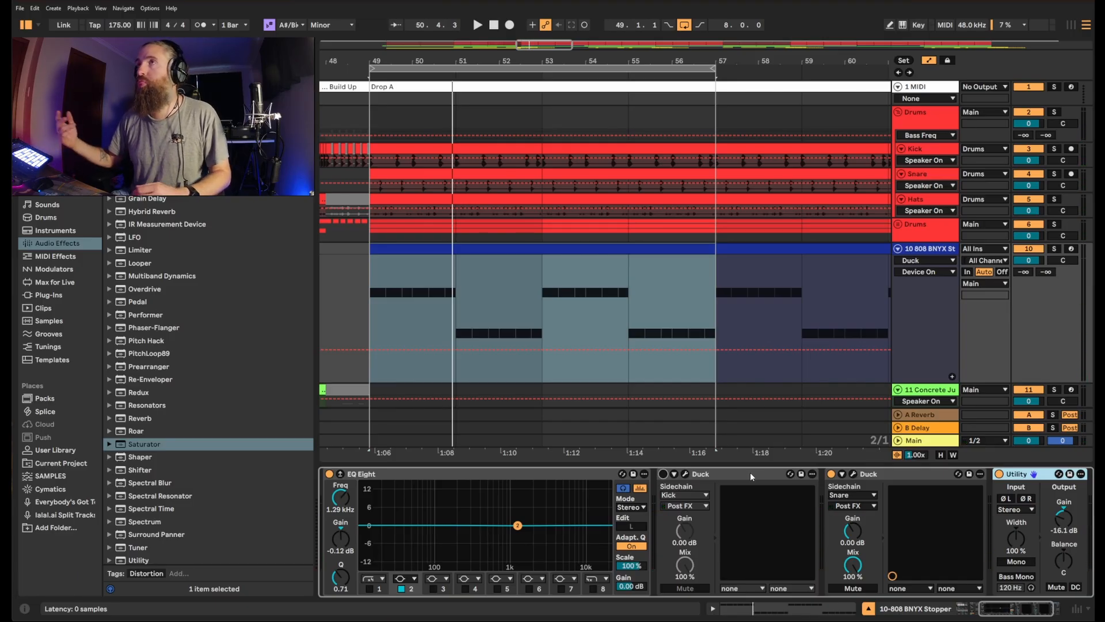
- Zoom in on the first beat of Drop A and insert a Utility between EQ Eight and the Ducks on the 808 BNYX track
{"action": "left_click_drag", "start_coordinate": [378, 59], "coordinate": [563, 57]}
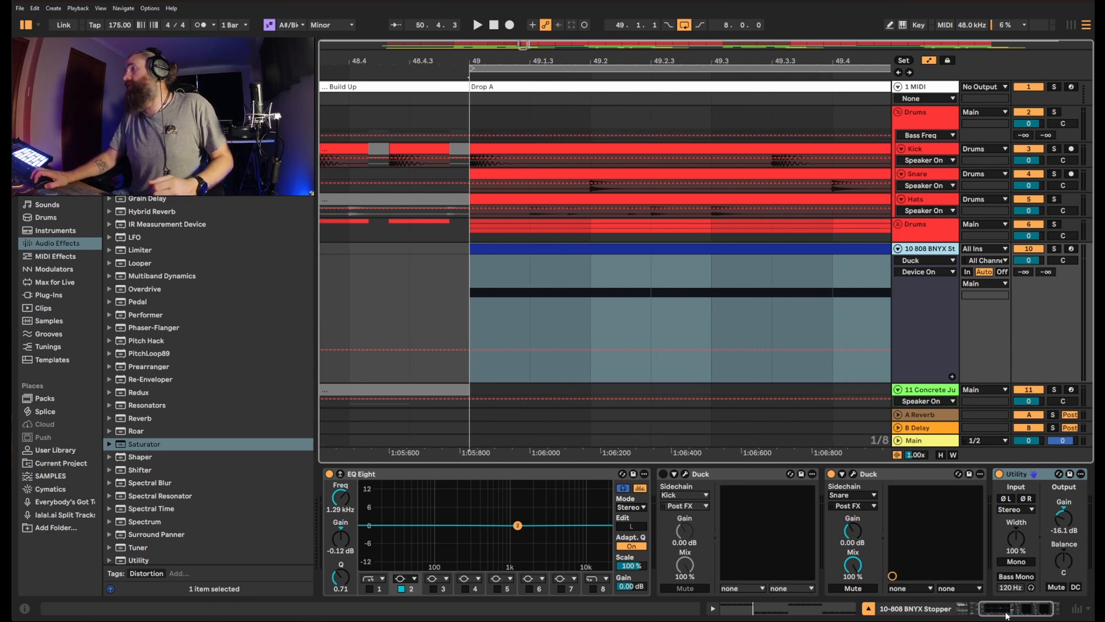
{"action": "left_click_drag", "start_coordinate": [1006, 614], "coordinate": [1021, 614]}
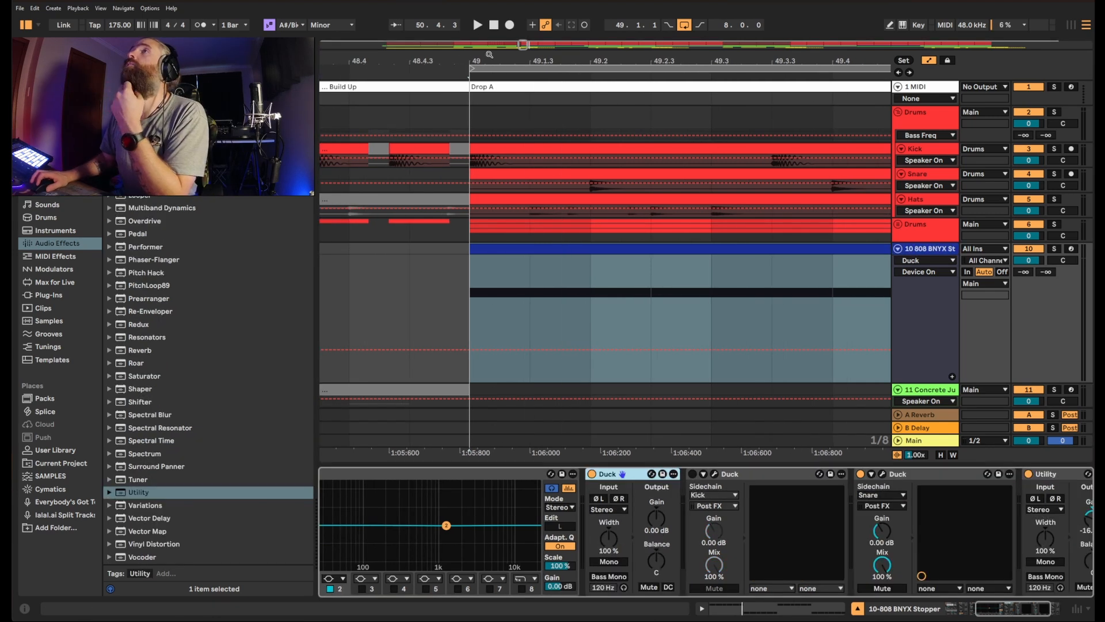
- Show the first Utility's Gain automation on the Kick track and the Duck Utility's Gain automation on the 808 BNYX track
{"action": "left_click", "coordinate": [932, 167]}
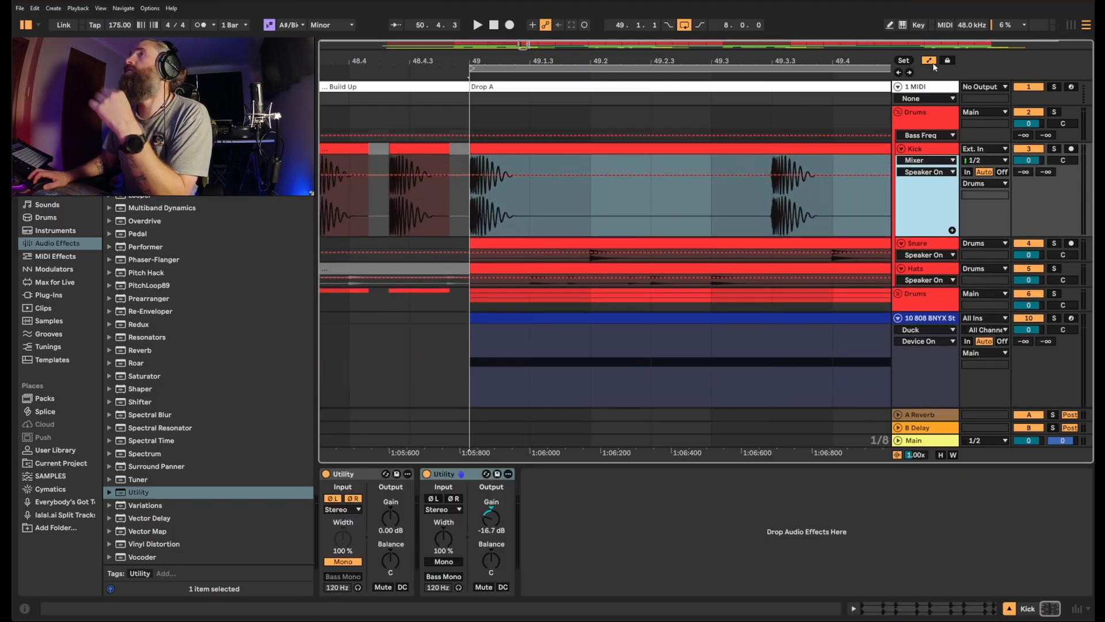
{"action": "left_click", "coordinate": [397, 522]}
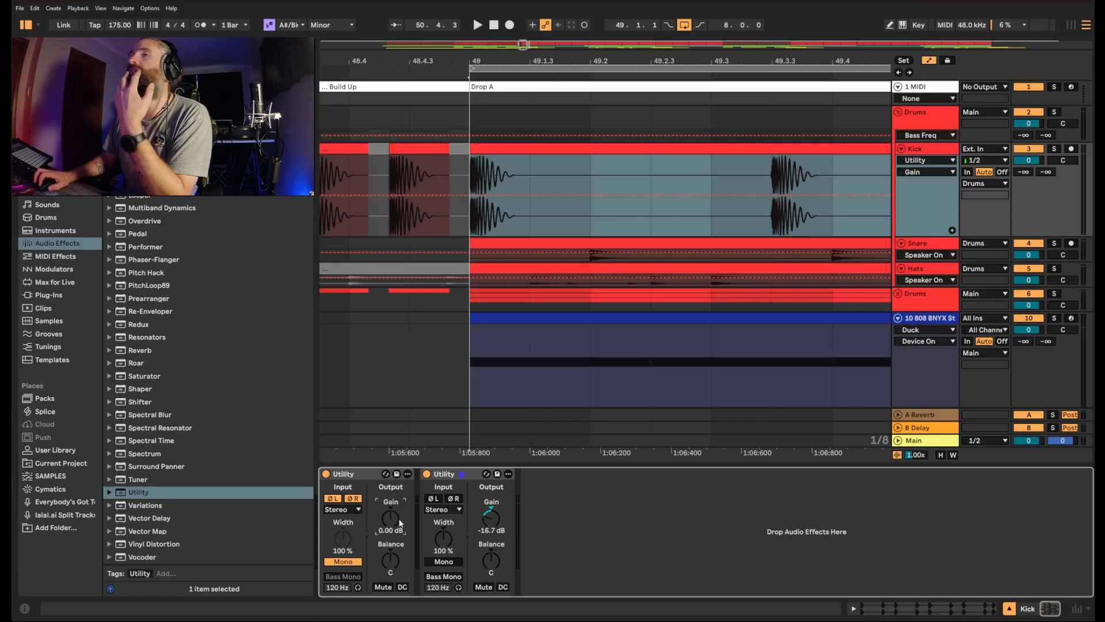
{"action": "left_click", "coordinate": [941, 322]}
{"action": "left_click", "coordinate": [657, 517]}
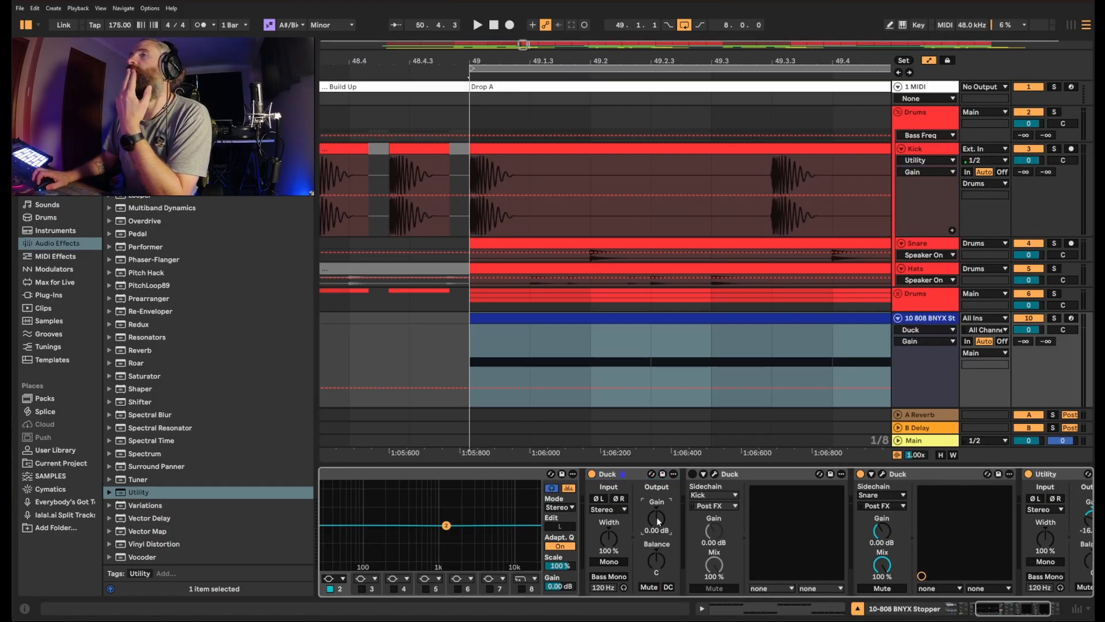
{"action": "left_click", "coordinate": [858, 609]}
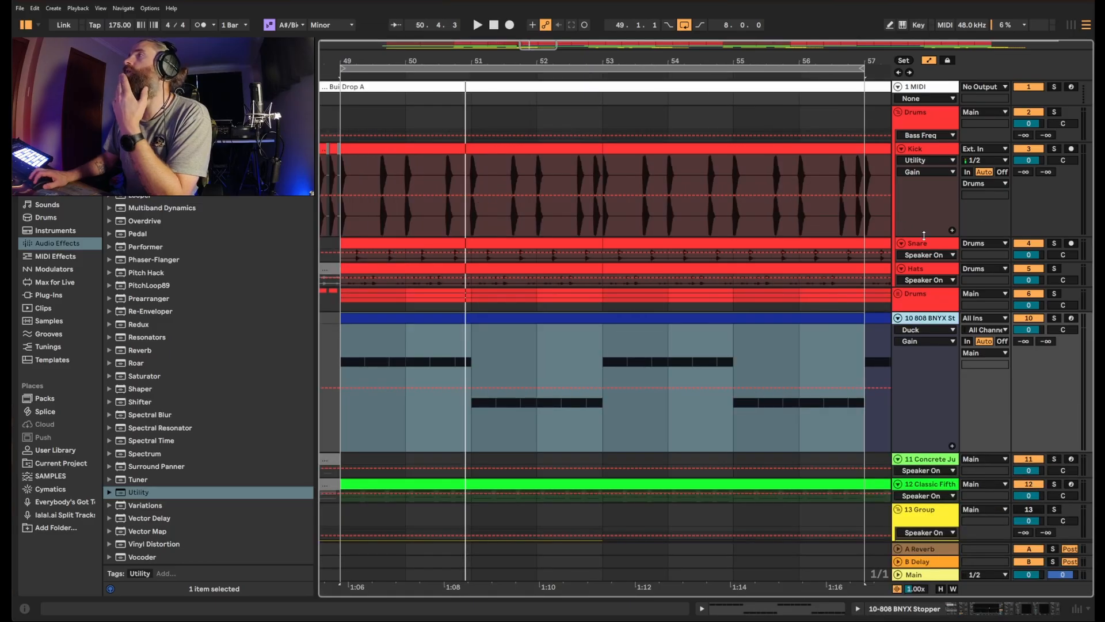
- Enlarge the Kick track and shape the 808's Duck Gain automation to drop to -∞ dB at 49.1.1, hold for 1/32 and ramp back
{"action": "left_click_drag", "start_coordinate": [924, 236], "coordinate": [930, 284]}
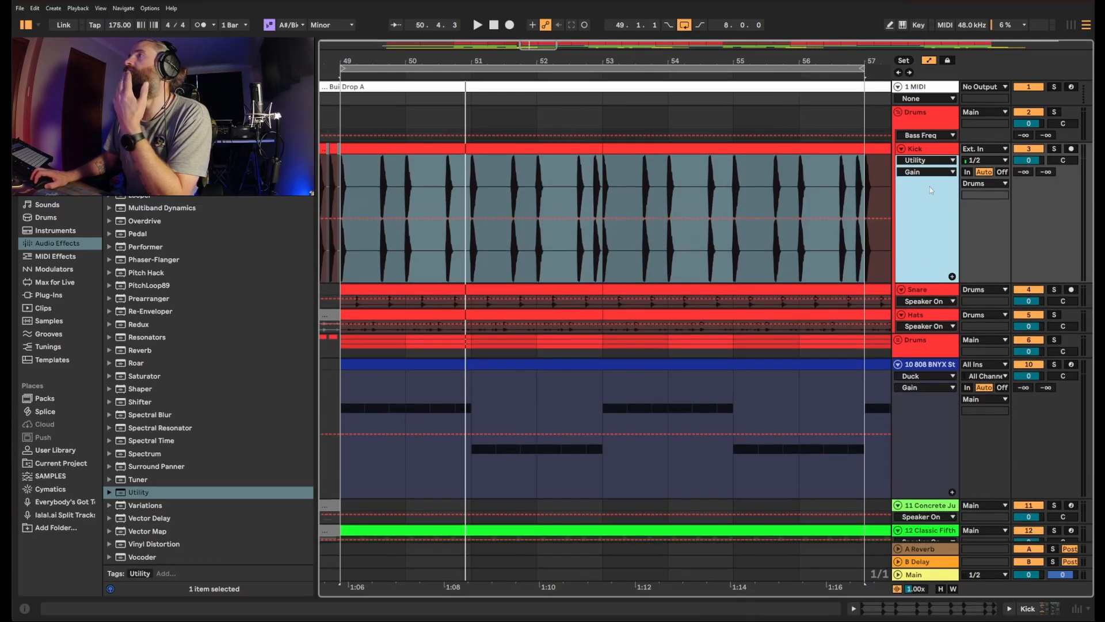
{"action": "left_click_drag", "start_coordinate": [345, 60], "coordinate": [452, 344]}
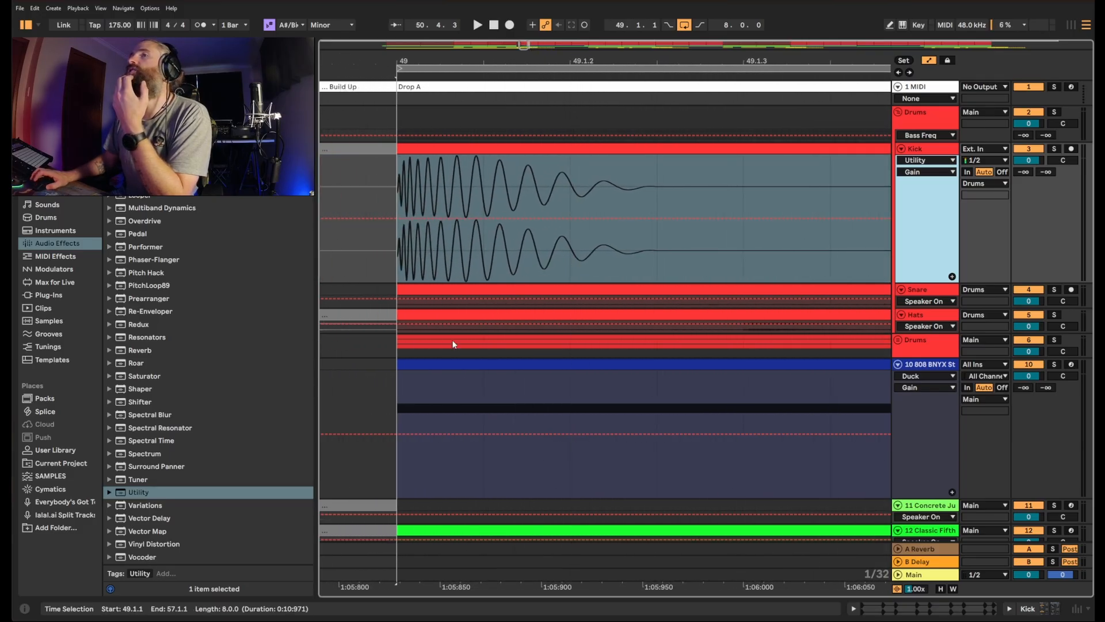
{"action": "left_click", "coordinate": [398, 436]}
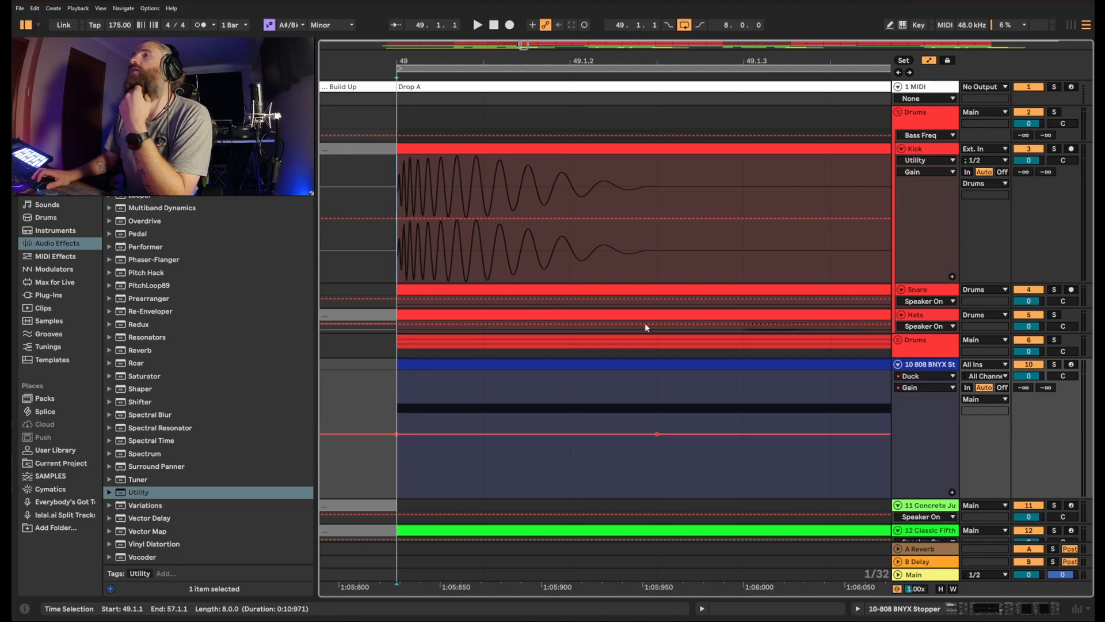
{"action": "left_click_drag", "start_coordinate": [422, 435], "coordinate": [397, 496]}
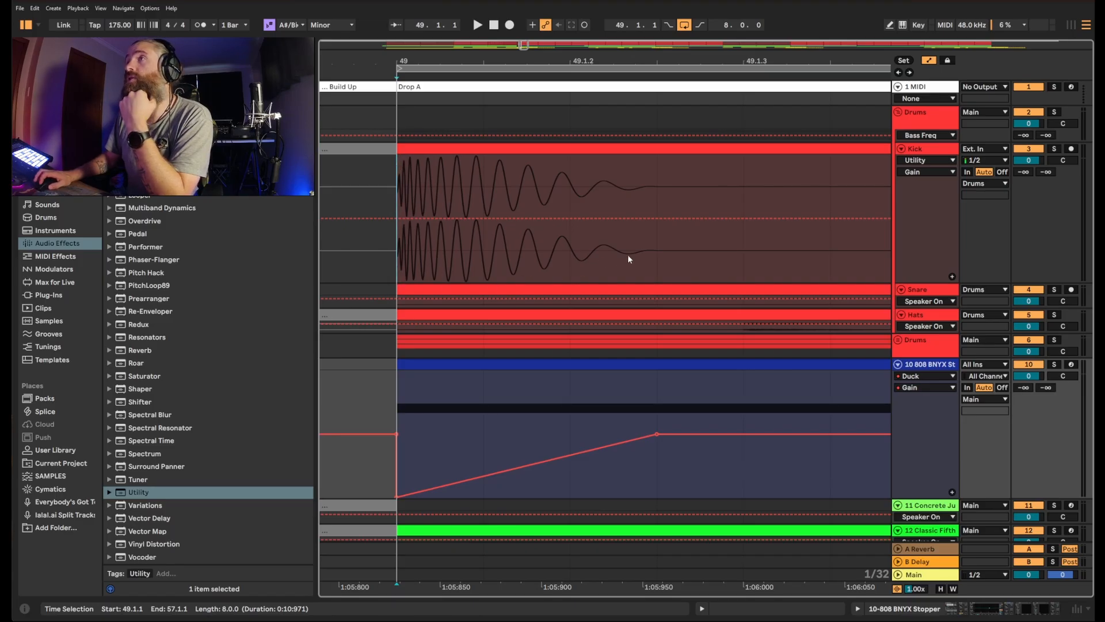
{"action": "left_click_drag", "start_coordinate": [482, 475], "coordinate": [484, 497]}
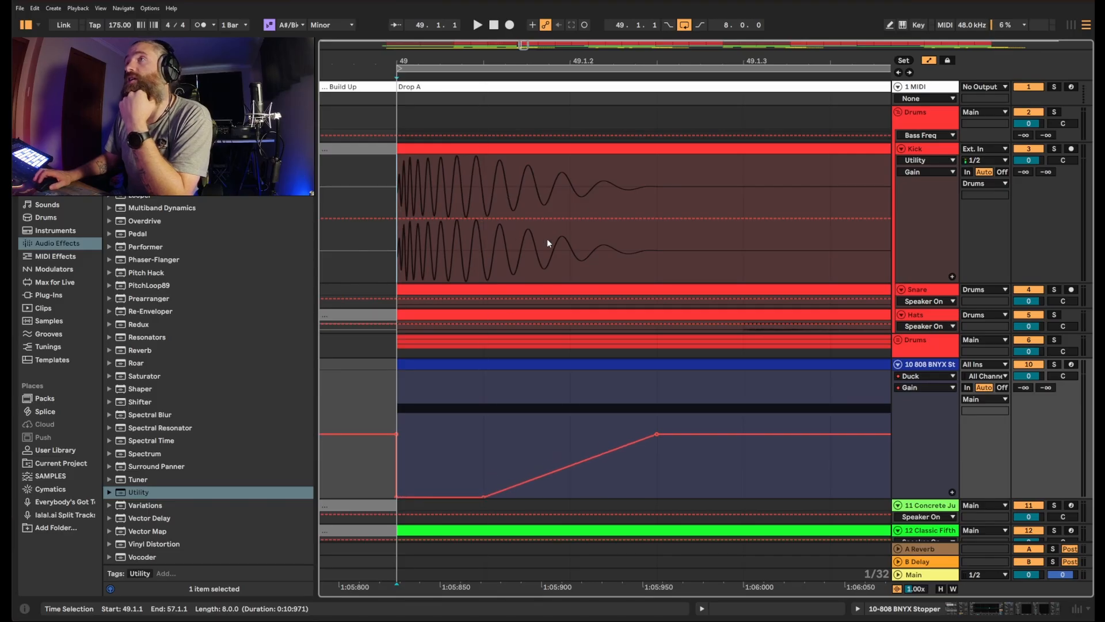
- Insert a rising S-curve into the Gain ramp and stretch its start back to the end of the flat -∞ dB section
{"action": "right_click", "coordinate": [570, 466]}
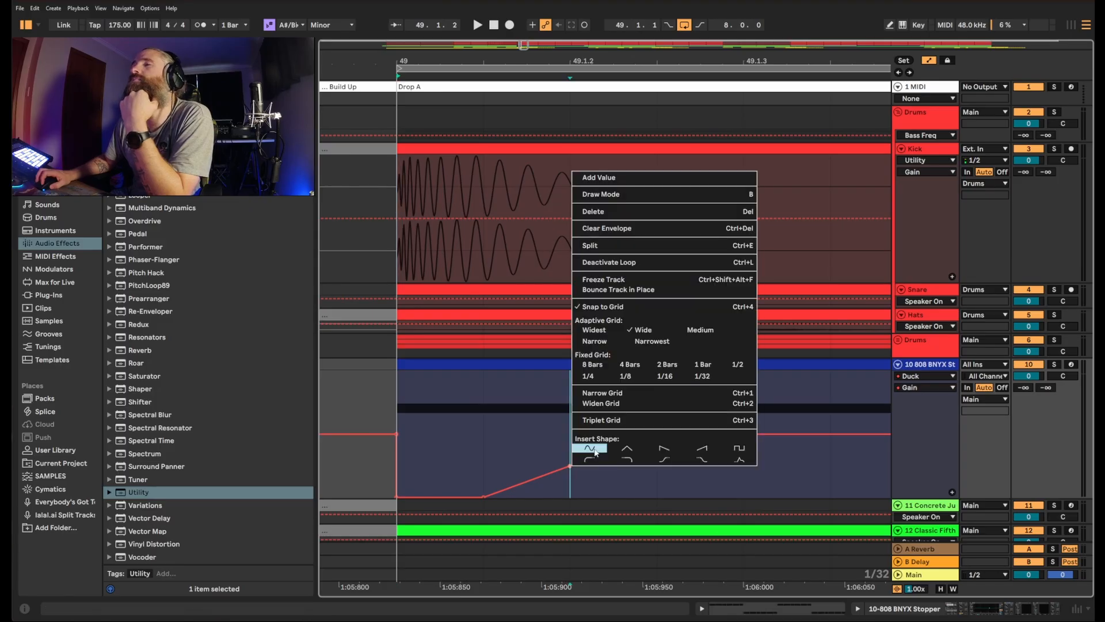
{"action": "left_click", "coordinate": [671, 459]}
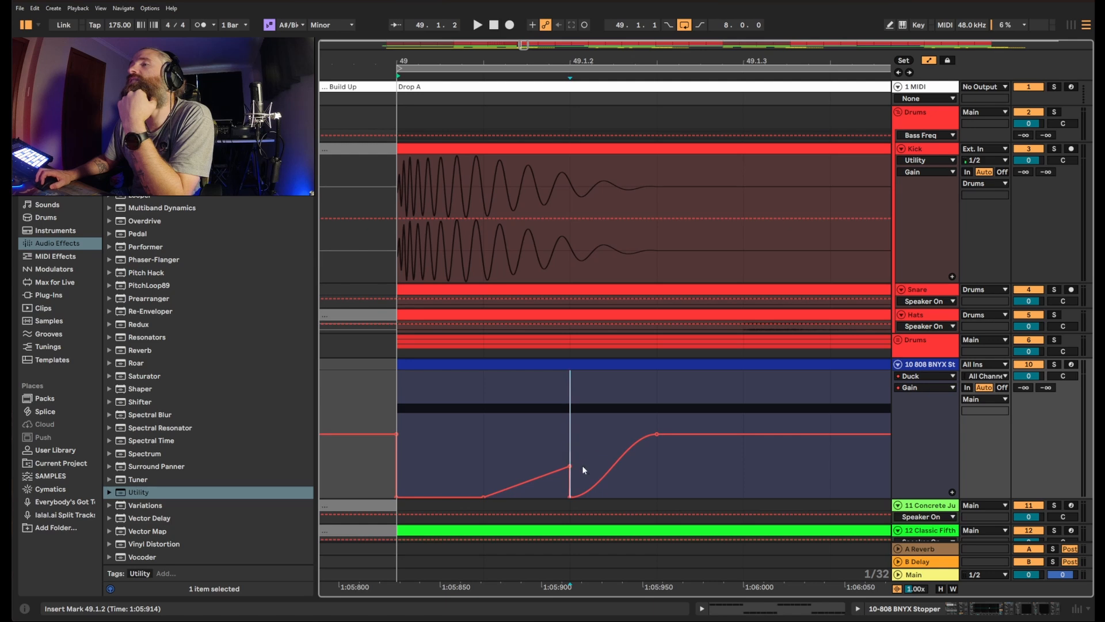
{"action": "left_click", "coordinate": [570, 497]}
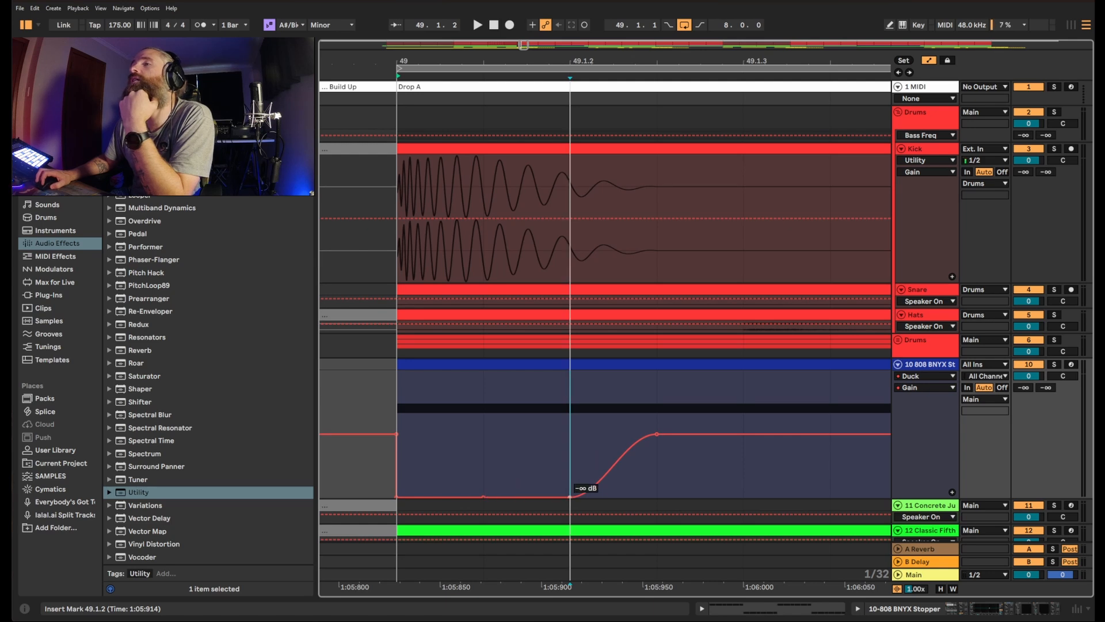
{"action": "left_click_drag", "start_coordinate": [570, 496], "coordinate": [483, 496]}
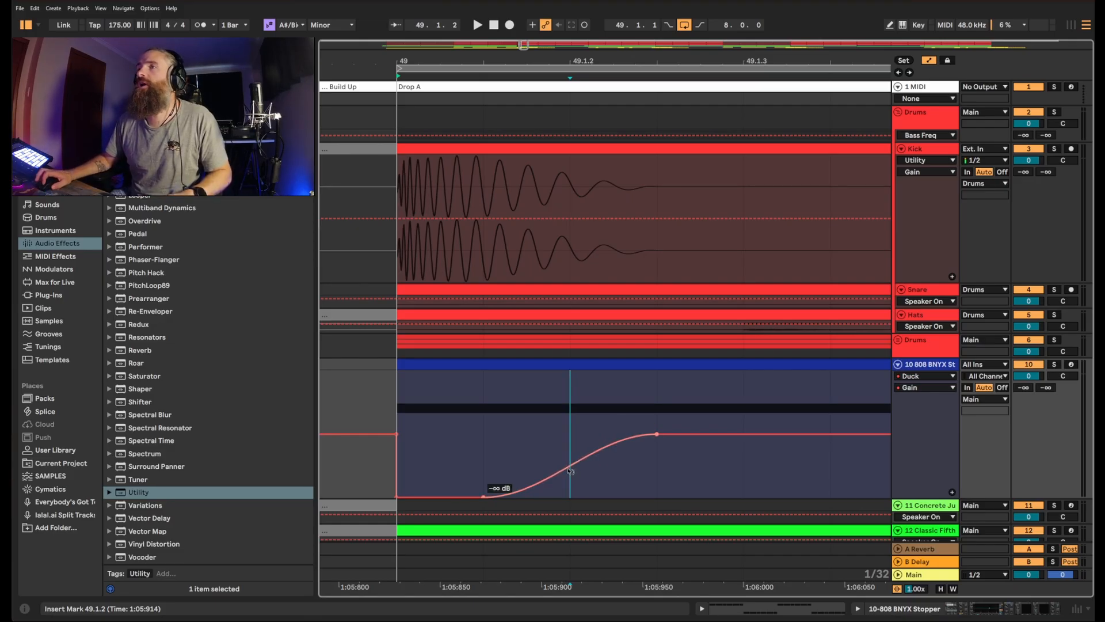
{"action": "mouse_move", "coordinate": [569, 470]}
{"action": "left_mouse_down"}
{"action": "mouse_move", "coordinate": [568, 450]}
{"action": "mouse_move", "coordinate": [569, 480]}
{"action": "mouse_move", "coordinate": [568, 465]}
{"action": "left_mouse_up"}
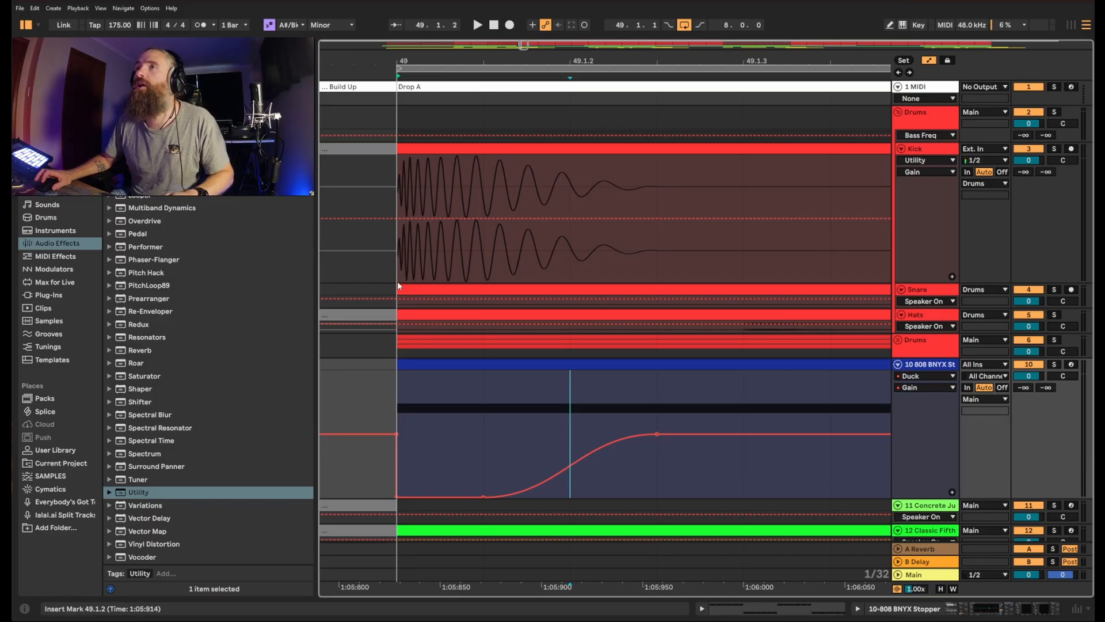
- Duplicate the 808 track's ducking curve from 49.1.1 to 49.3.3 so the copy starts on the second kick
{"action": "mouse_move", "coordinate": [482, 497]}
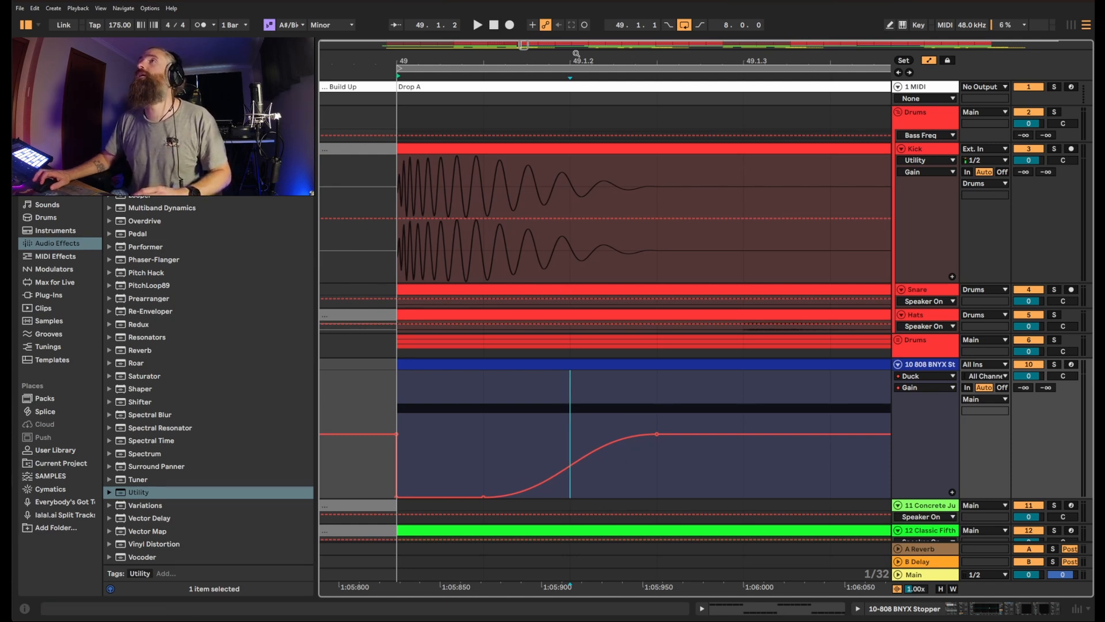
{"action": "left_click_drag", "start_coordinate": [588, 57], "coordinate": [407, 15]}
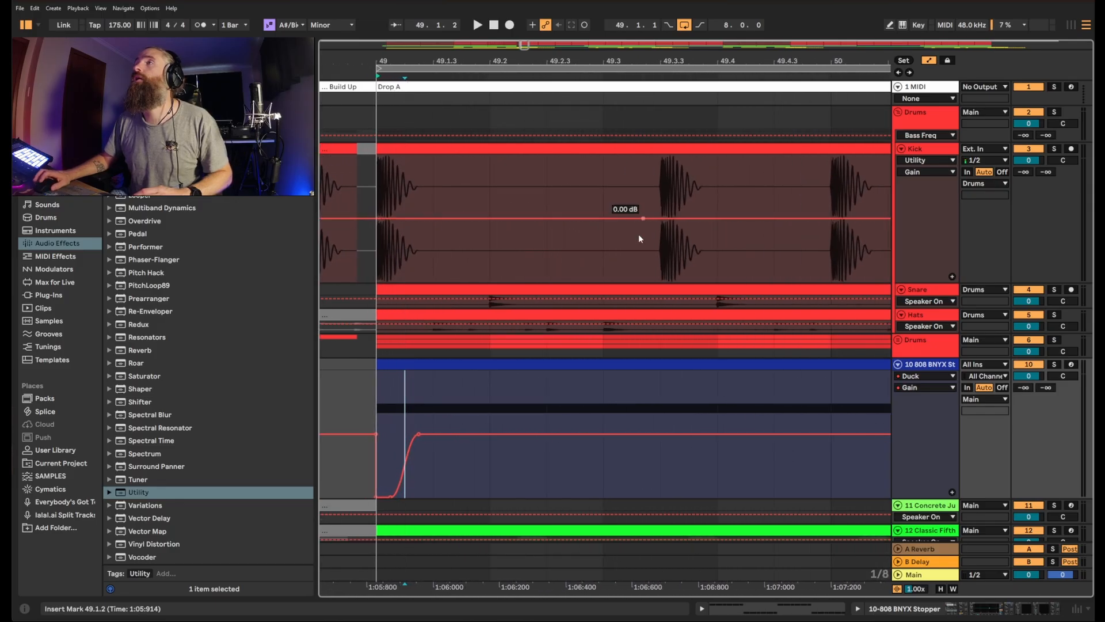
{"action": "left_click_drag", "start_coordinate": [661, 461], "coordinate": [379, 472]}
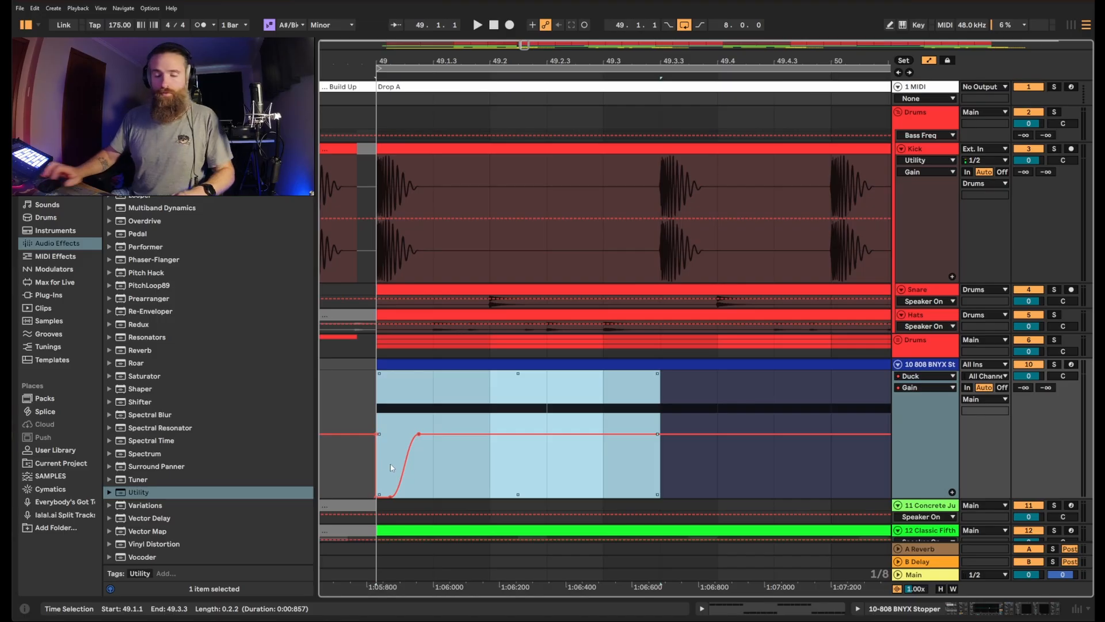
{"action": "key", "text": "ctrl+d"}
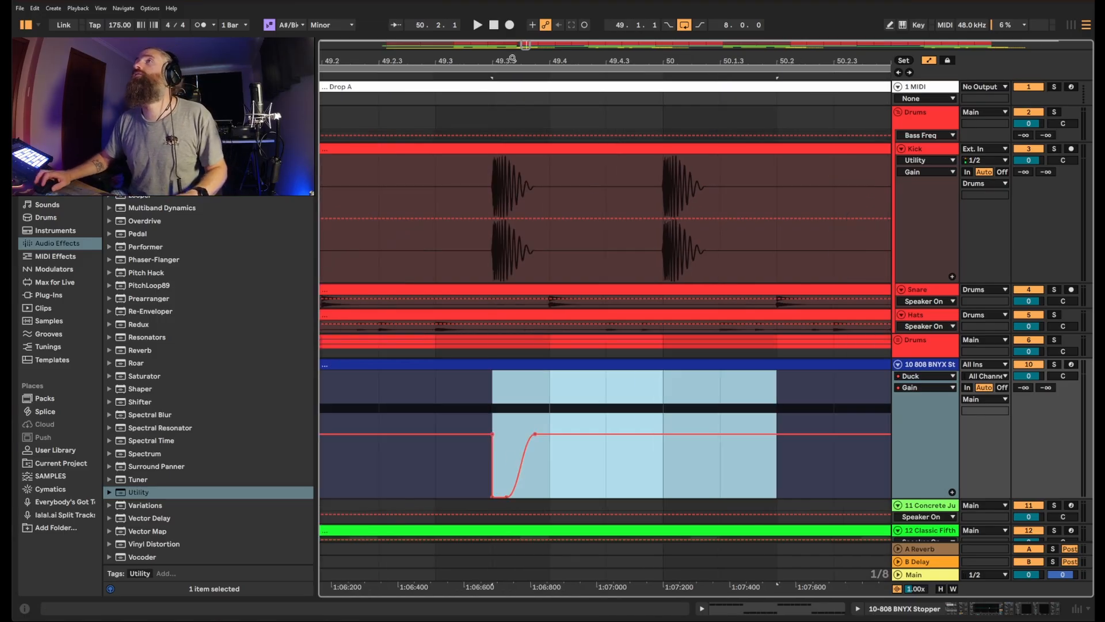
- Repeat the 808's ducking automation from bar 49 across Drop A up to bar 57, matching the kick hits
{"action": "left_click_drag", "start_coordinate": [517, 59], "coordinate": [425, 3]}
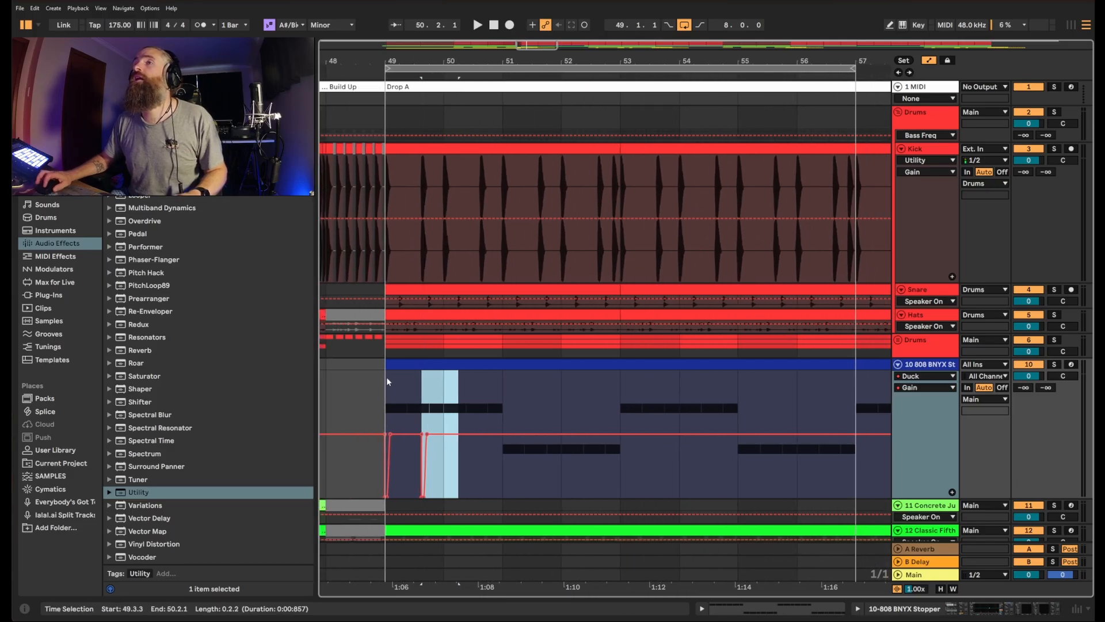
{"action": "left_click_drag", "start_coordinate": [386, 376], "coordinate": [437, 384]}
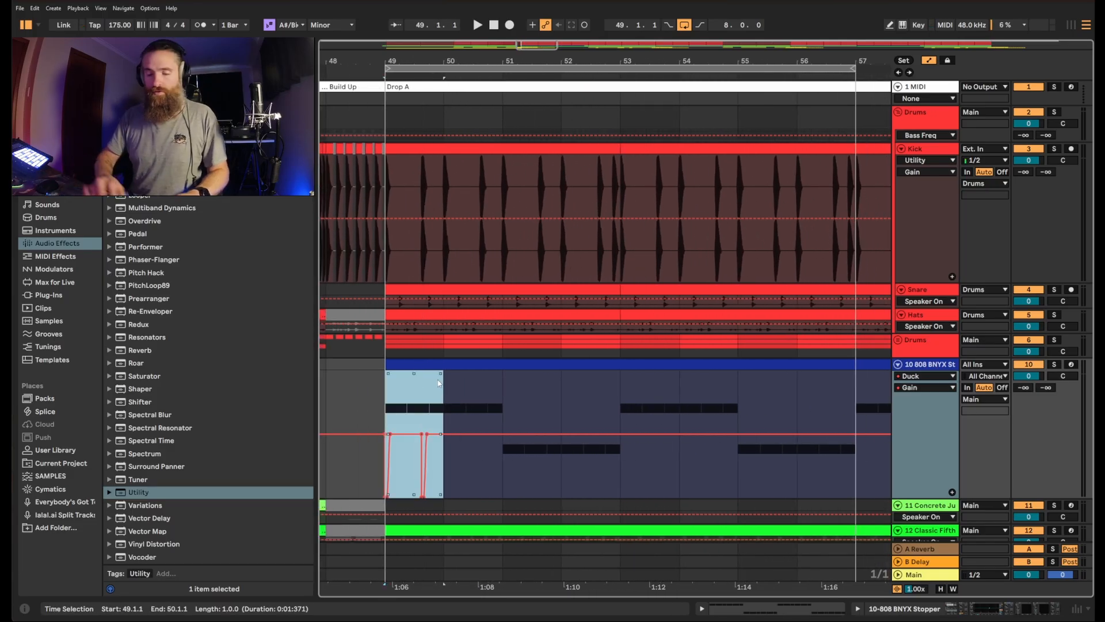
{"action": "key", "text": "ctrl+d"}
{"action": "key", "text": "ctrl+d"}
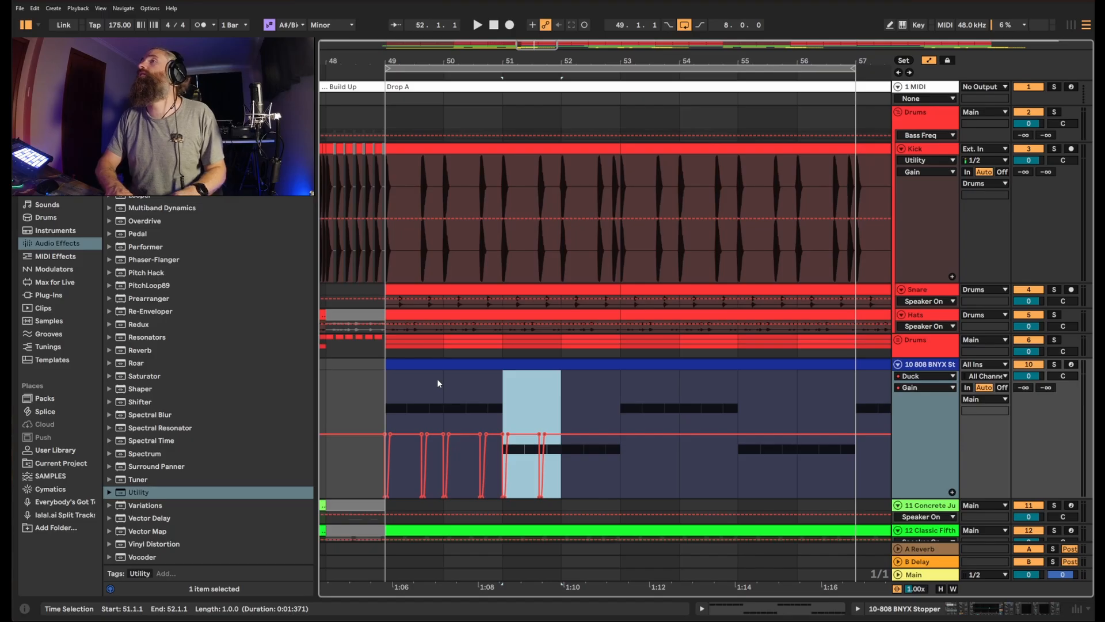
{"action": "key", "text": "ctrl+d"}
{"action": "key", "text": "ctrl+d"}
{"action": "key", "text": "ctrl+d"}
{"action": "key", "text": "ctrl+d"}
{"action": "key", "text": "ctrl+d"}
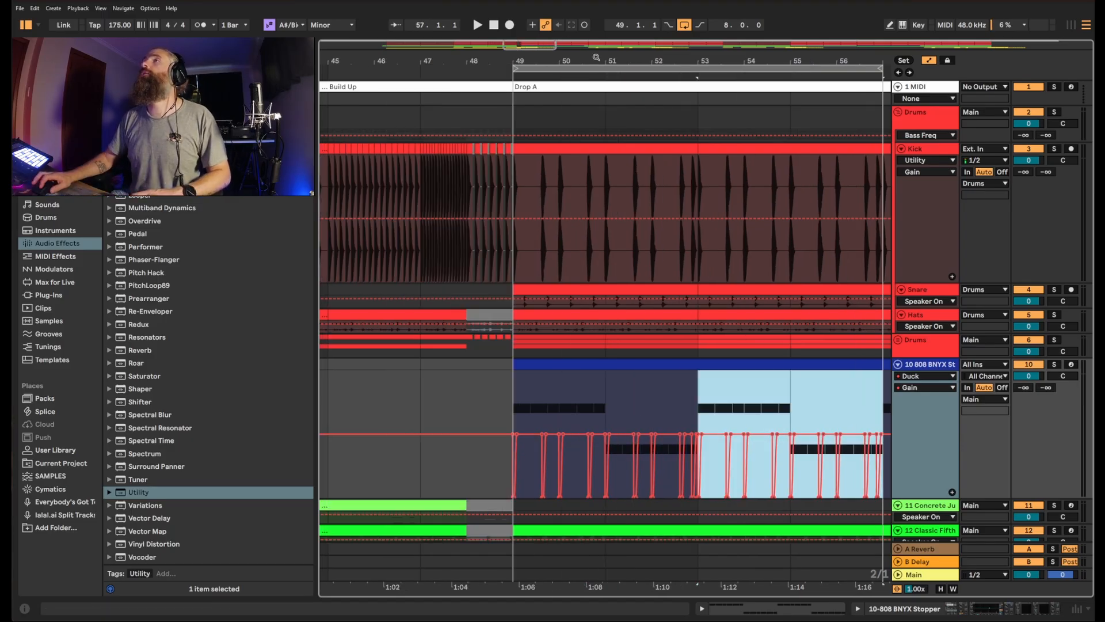
- Play Drop A with the new ducking automation and briefly solo the 808 BNYX track to hear the dips
{"action": "left_click_drag", "start_coordinate": [596, 58], "coordinate": [456, 57]}
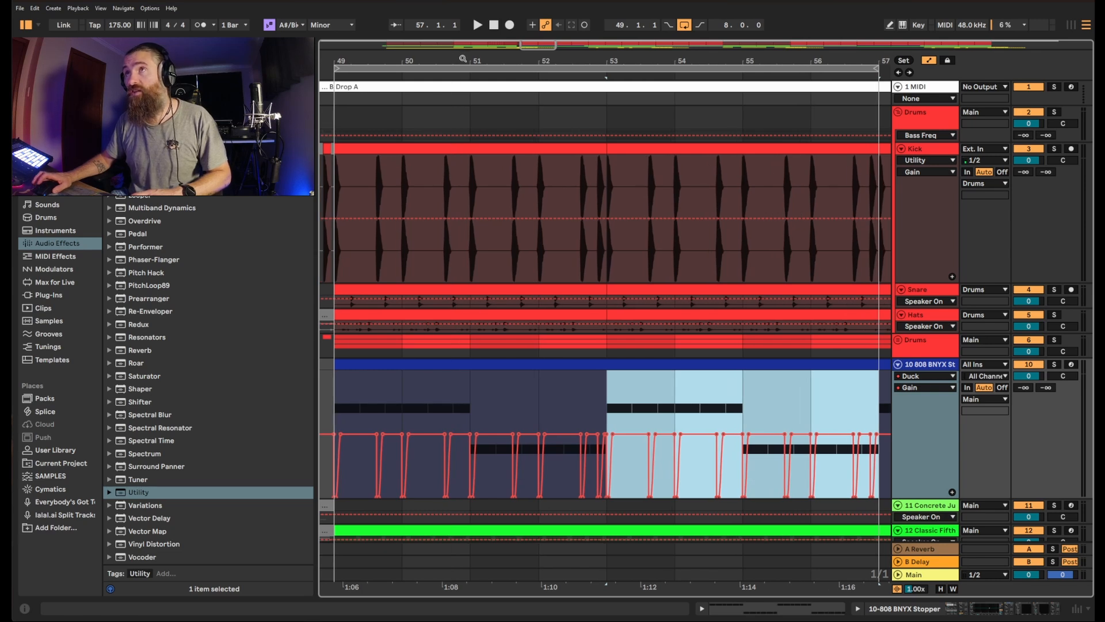
{"action": "key", "text": "space"}
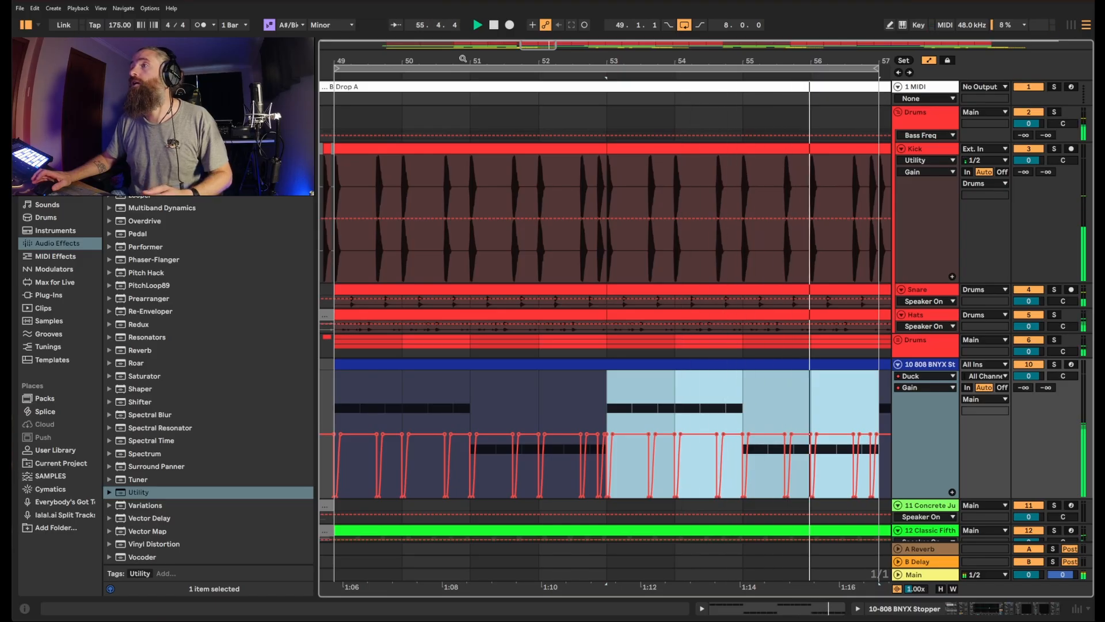
{"action": "left_click", "coordinate": [1055, 365]}
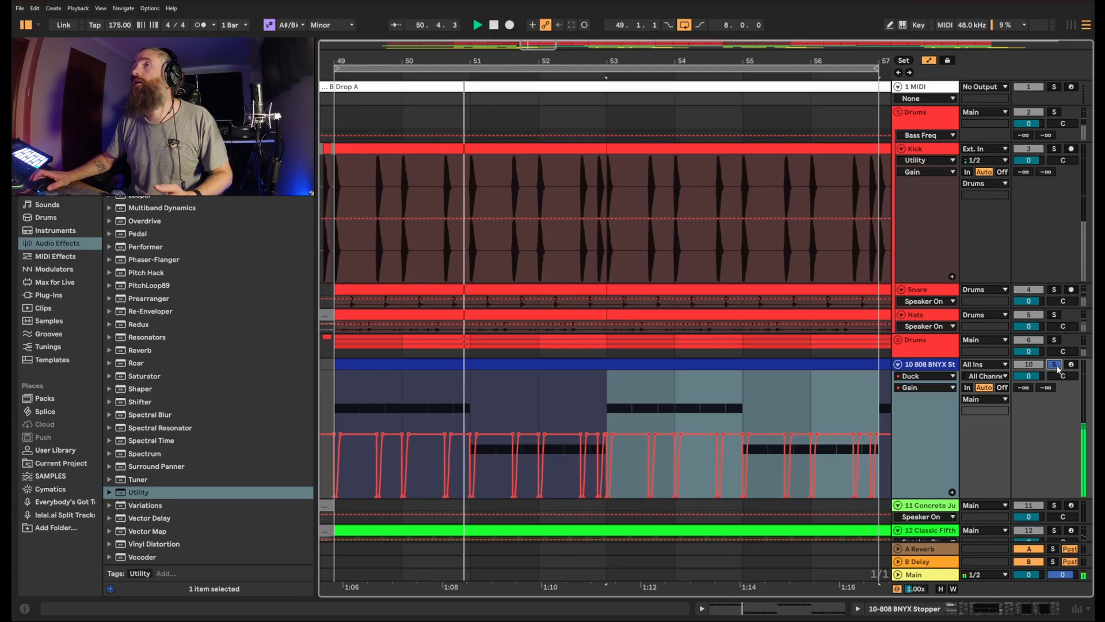
{"action": "left_click", "coordinate": [1054, 365]}
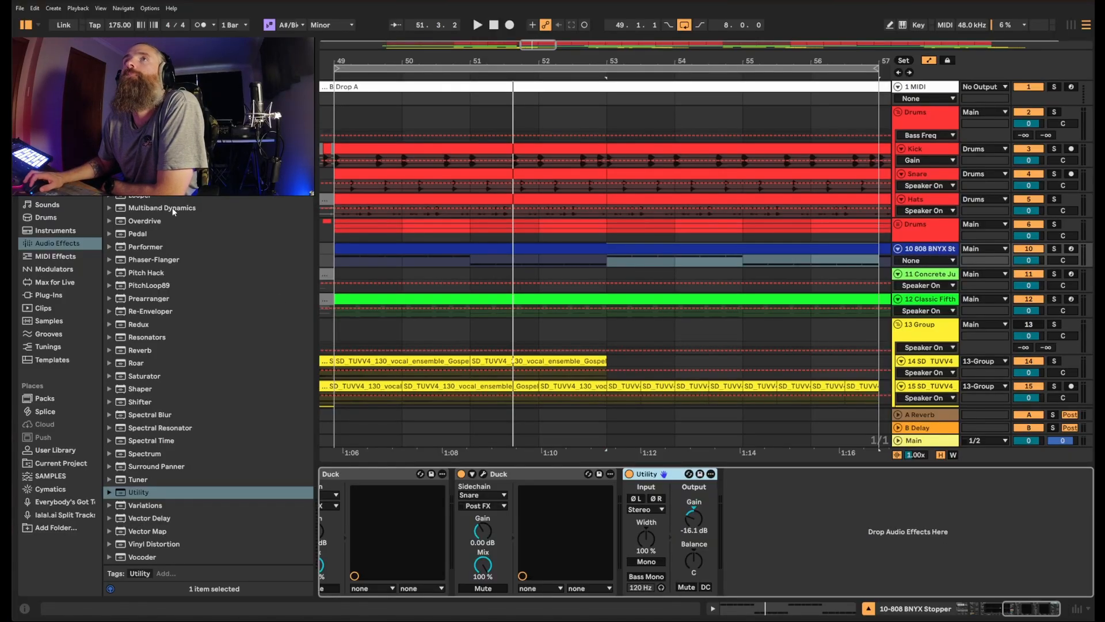
- Add Multiband Dynamics after the last Utility on the 808 BNYX track and group it into an Audio Effect Rack with its chain list shown
{"action": "left_click_drag", "start_coordinate": [174, 210], "coordinate": [827, 547]}
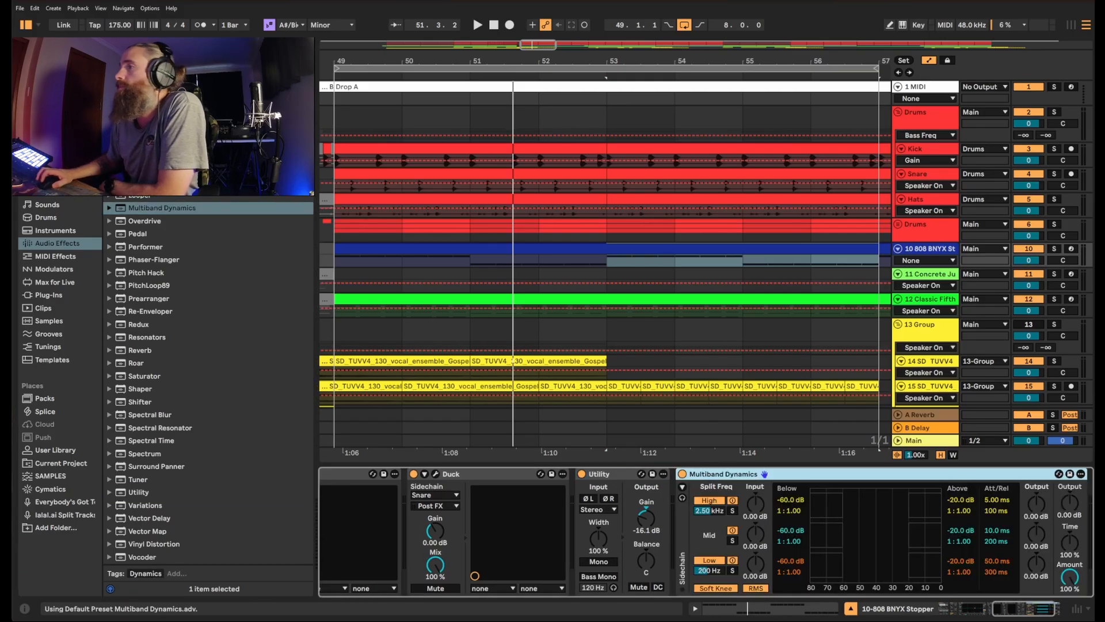
{"action": "left_click_drag", "start_coordinate": [1037, 609], "coordinate": [1058, 609]}
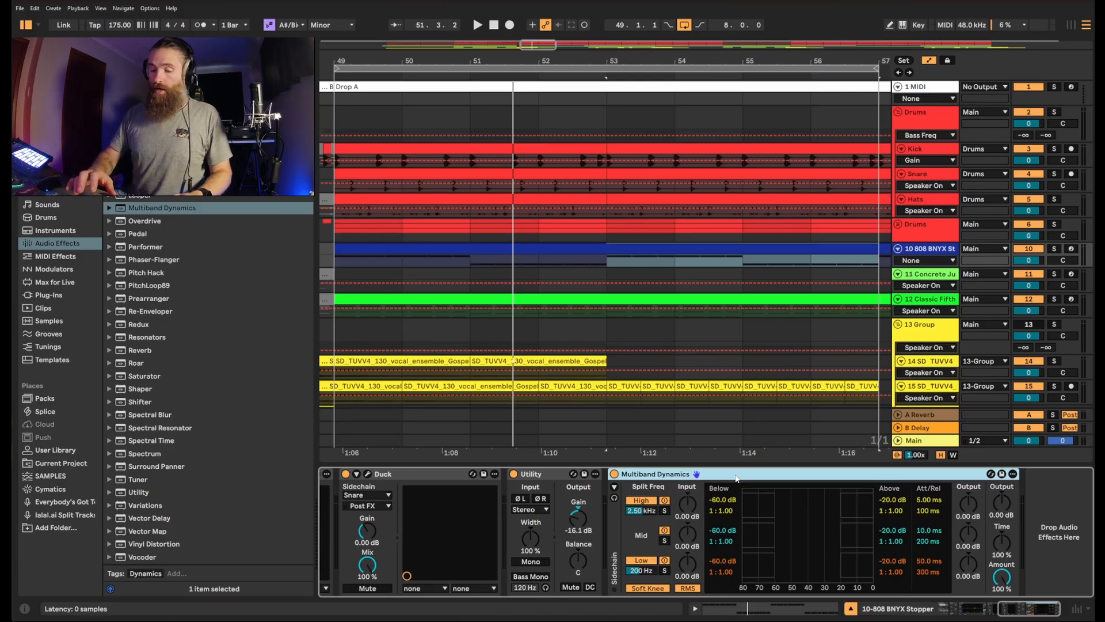
{"action": "key", "text": "ctrl+g"}
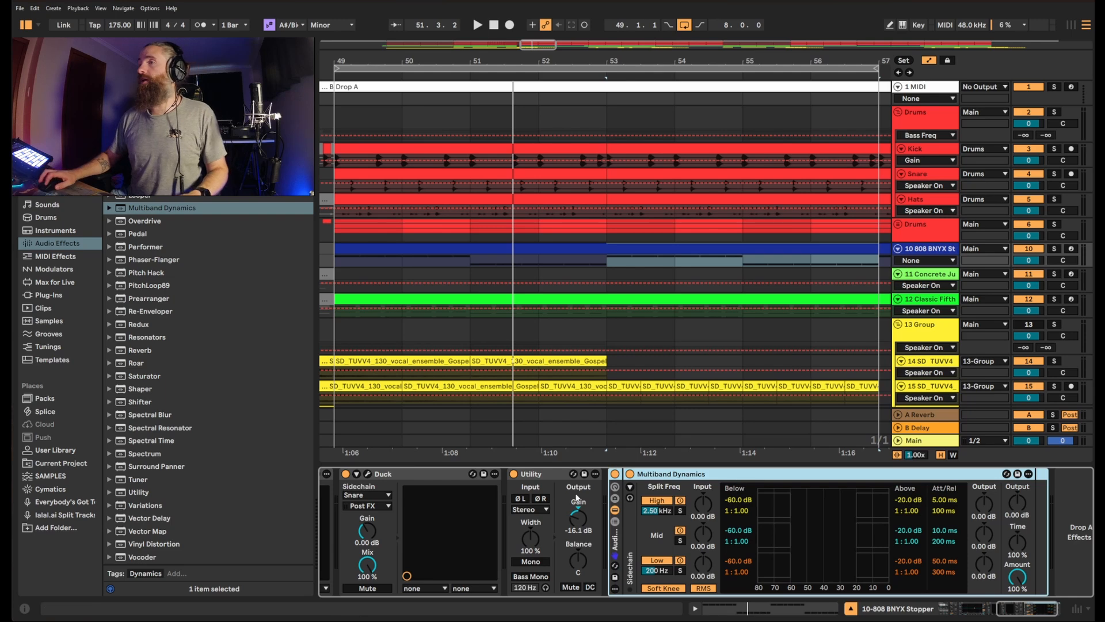
{"action": "left_click", "coordinate": [614, 521]}
{"action": "left_click", "coordinate": [659, 510]}
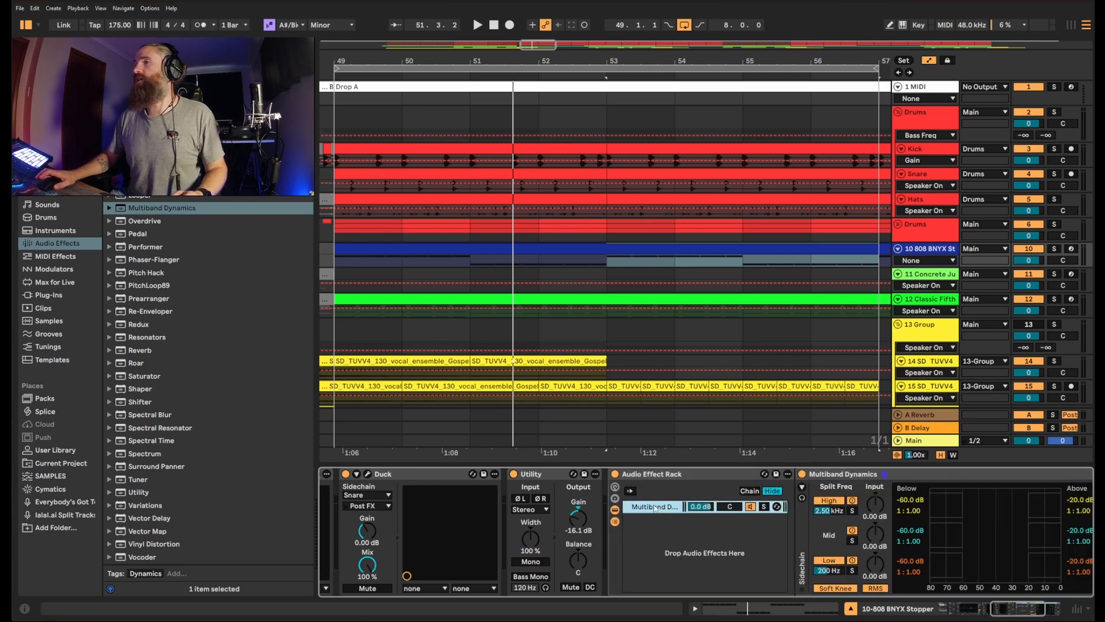
- Build three Multiband Dynamics chains by duplication, soloing the High band in the first, Mid in the second and Low in the third
{"action": "key", "text": "ctrl+d"}
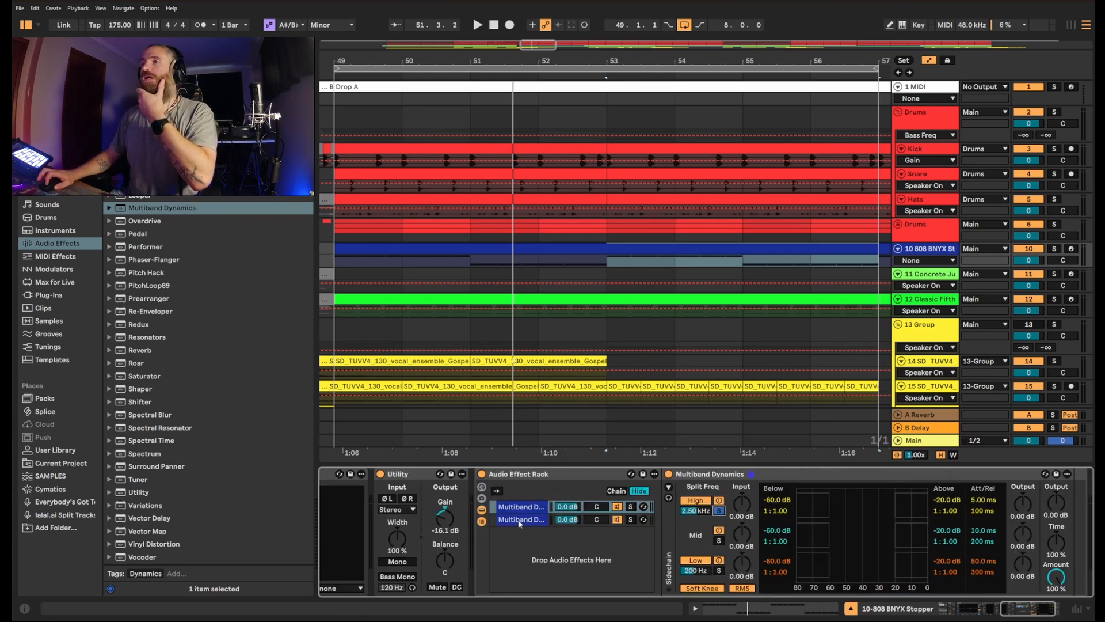
{"action": "left_click", "coordinate": [519, 522]}
{"action": "left_click", "coordinate": [719, 541]}
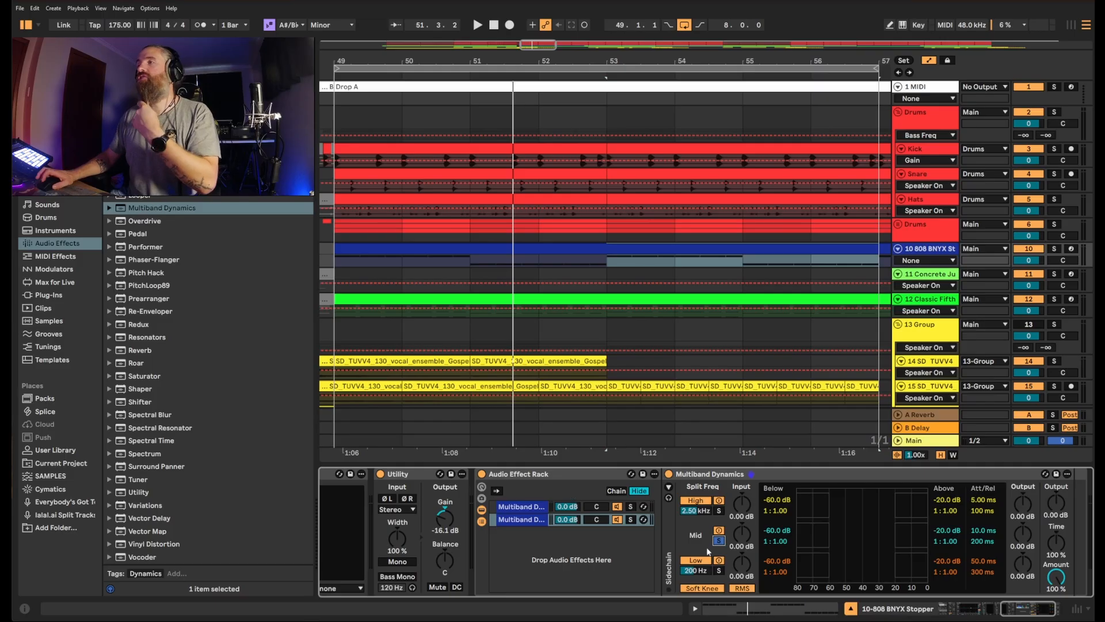
{"action": "left_click", "coordinate": [516, 520]}
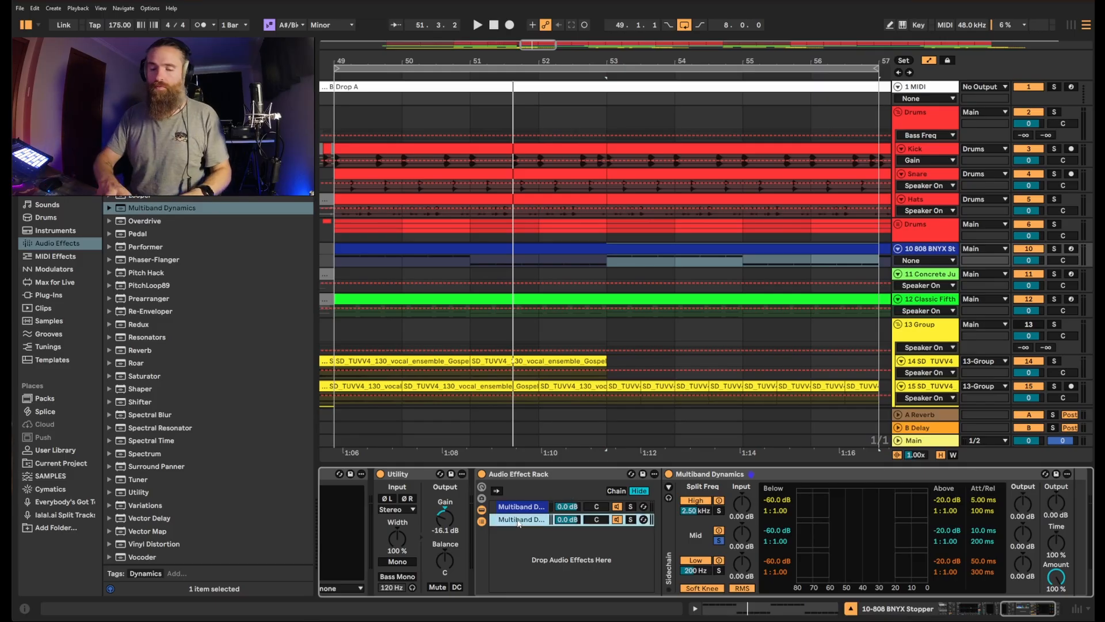
{"action": "key", "text": "ctrl+d"}
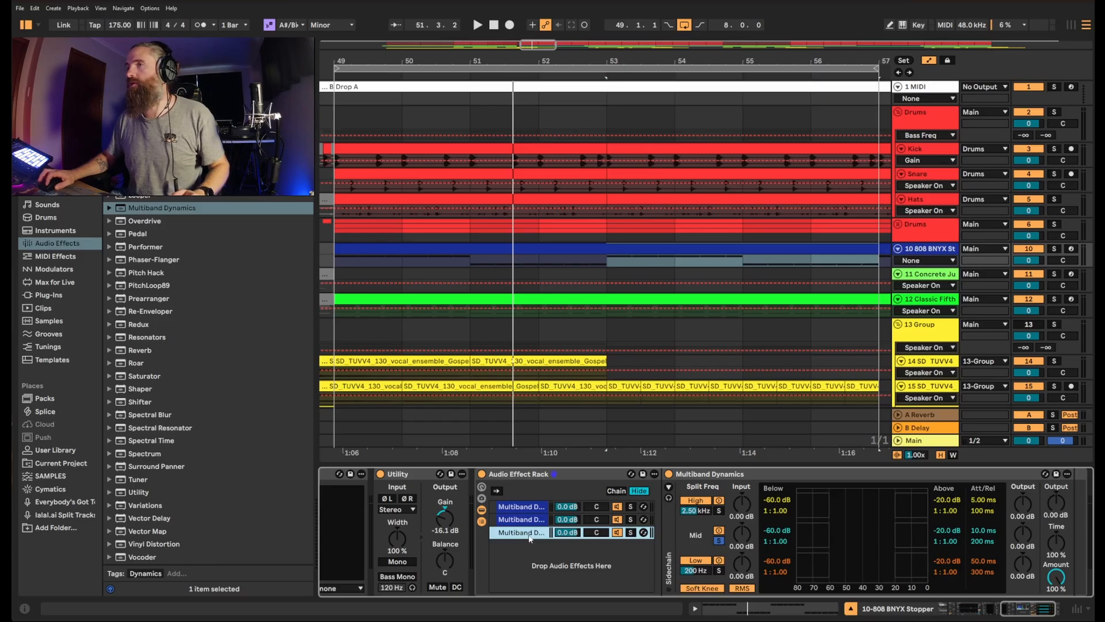
{"action": "left_click", "coordinate": [718, 570]}
- Rename the third chain of the Audio Effect Rack as Sub
{"action": "right_click", "coordinate": [521, 537]}
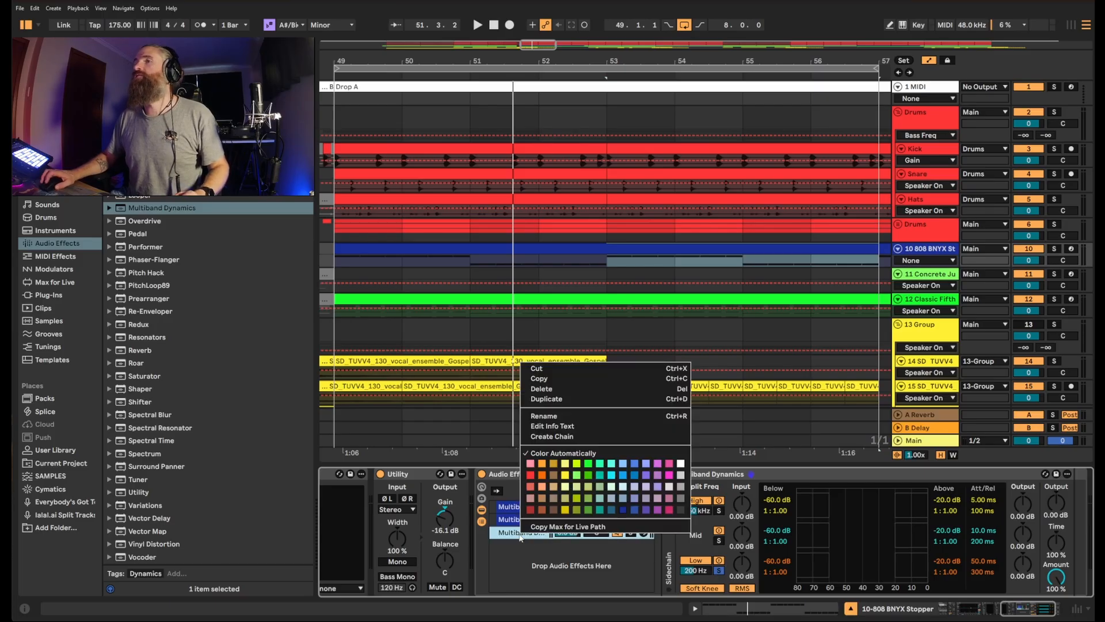
{"action": "left_click", "coordinate": [550, 416]}
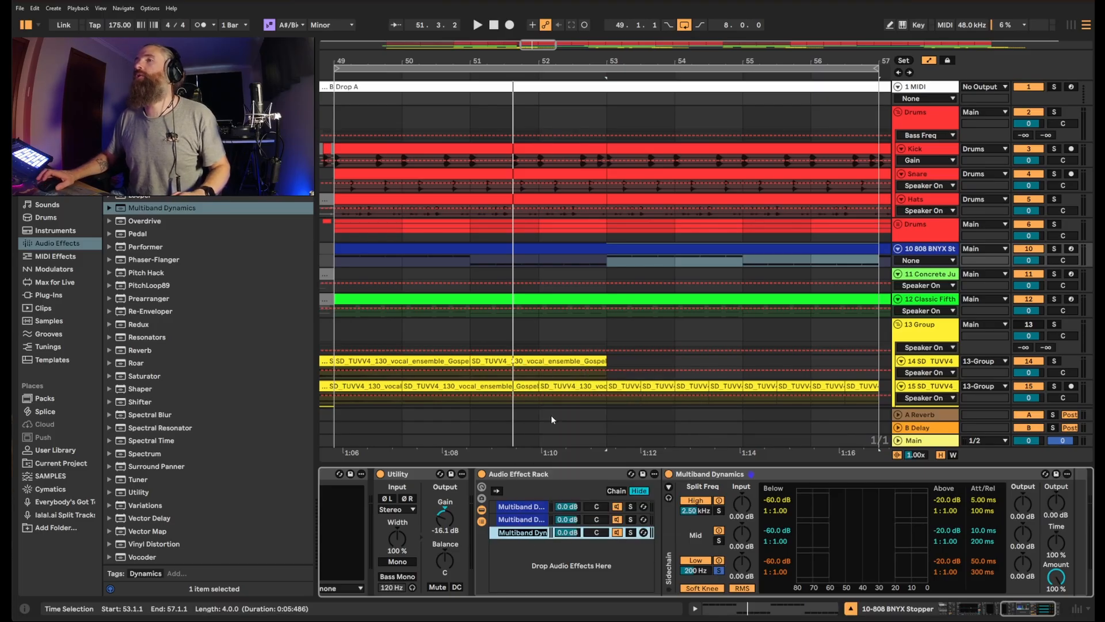
{"action": "type", "text": "Su"}
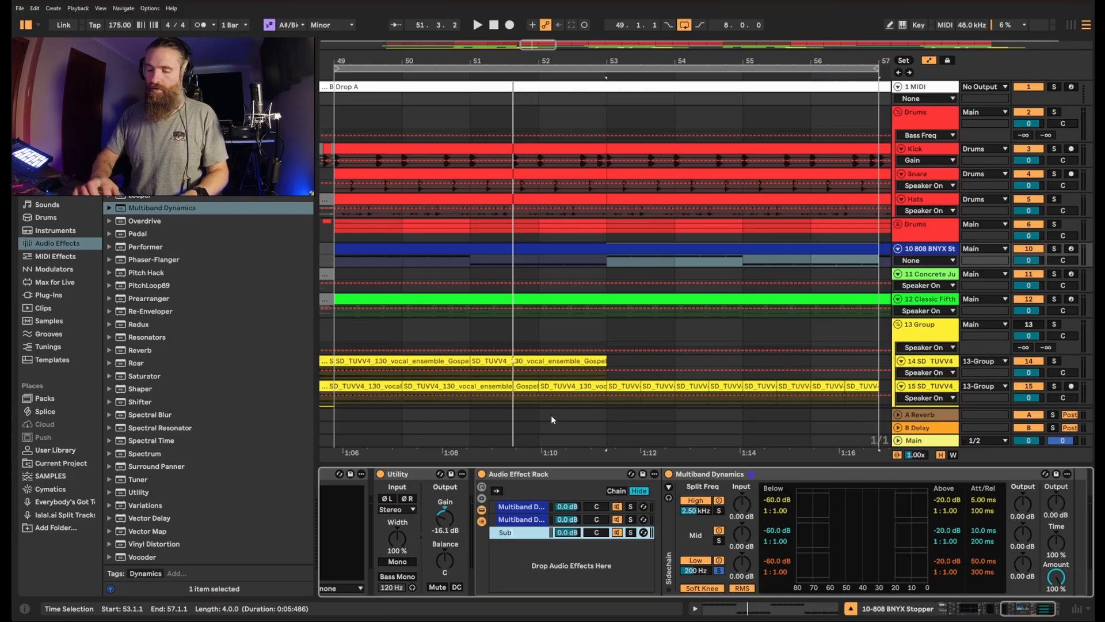
{"action": "type", "text": "b"}
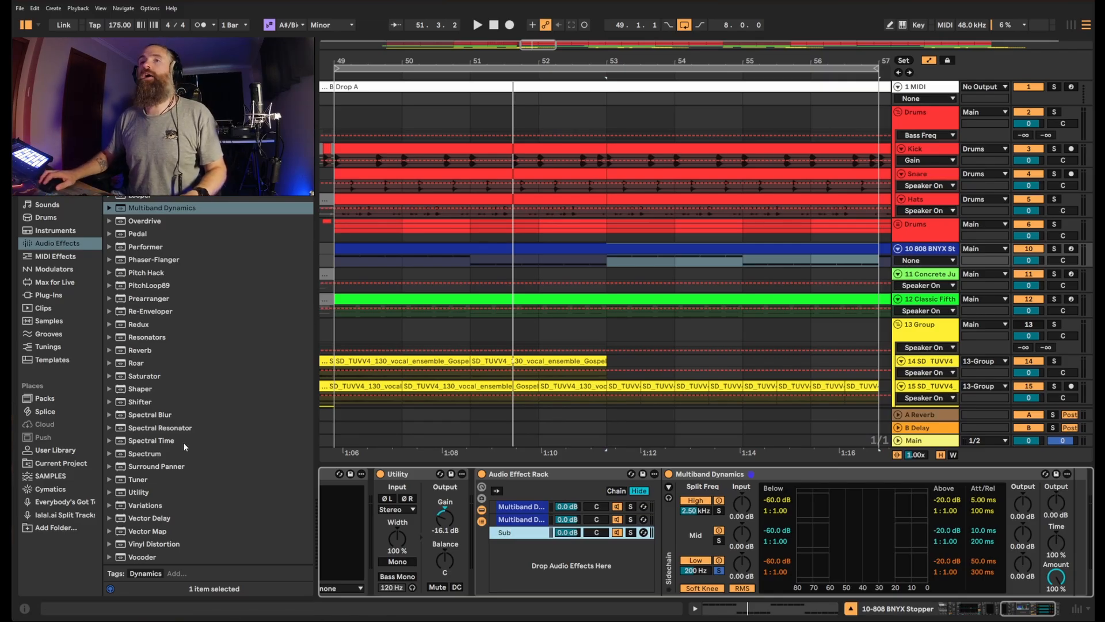
- Add a Utility after Multiband Dynamics in the Sub chain and switch it to mono
{"action": "left_click", "coordinate": [143, 491]}
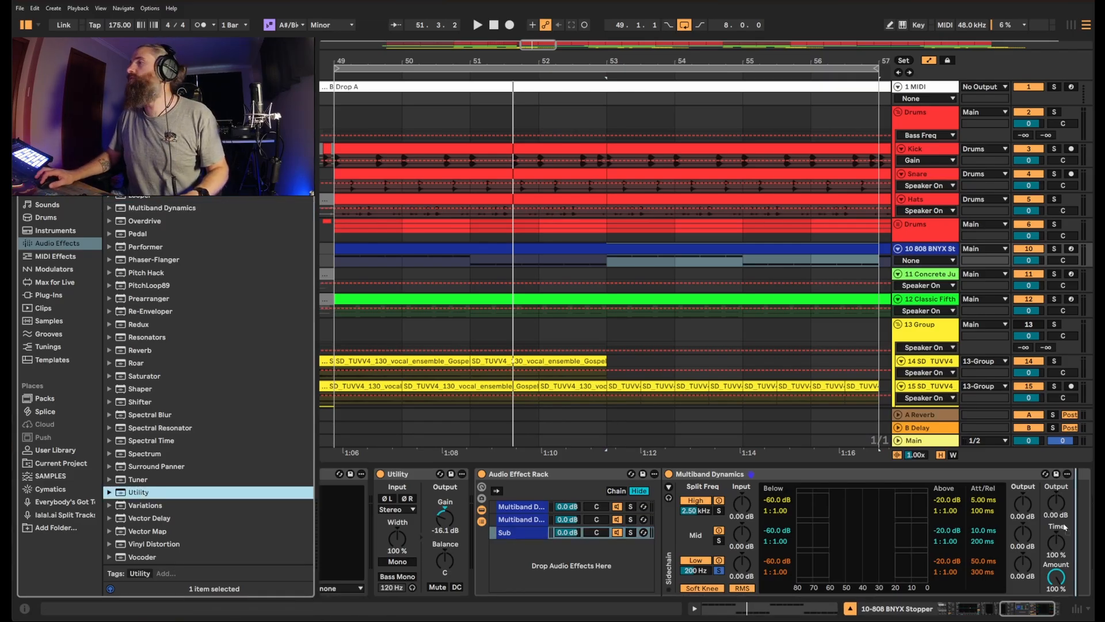
{"action": "left_click_drag", "start_coordinate": [1072, 522], "coordinate": [1072, 521]}
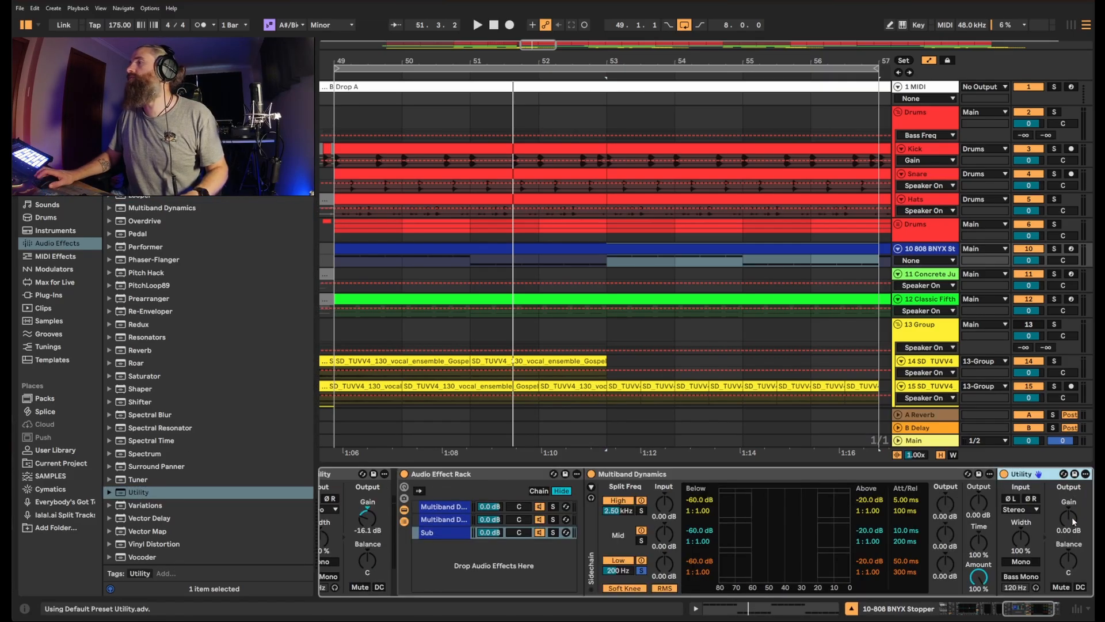
{"action": "left_click", "coordinate": [1022, 562]}
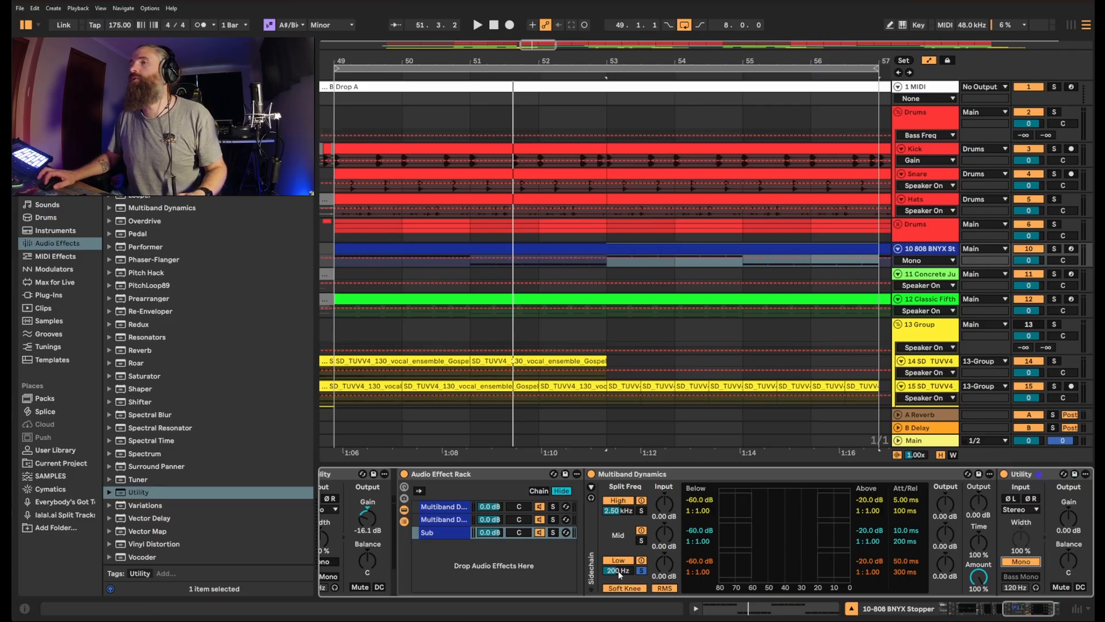
- Set the Multiband Dynamics low split frequency to 150 Hz in both the Sub chain and the middle chain
{"action": "left_click_drag", "start_coordinate": [620, 574], "coordinate": [631, 576]}
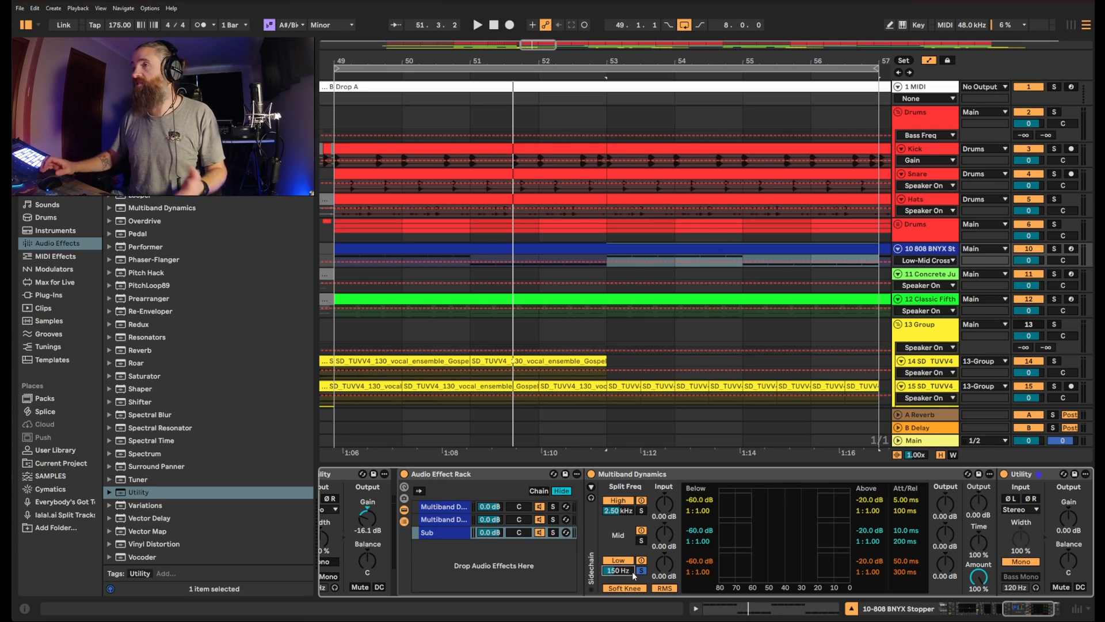
{"action": "left_click", "coordinate": [451, 521]}
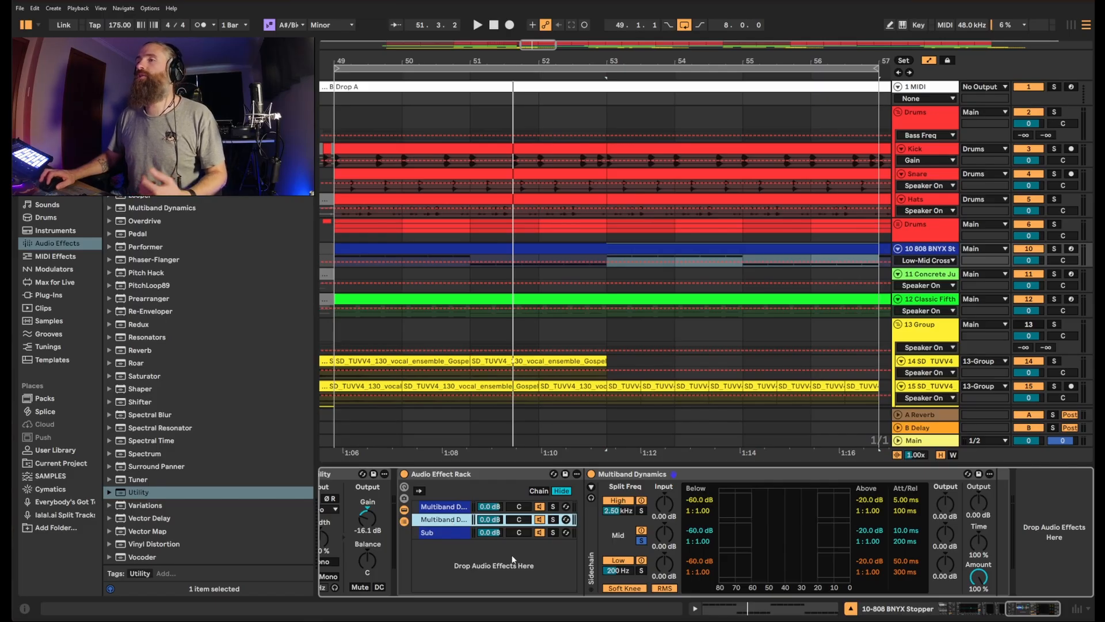
{"action": "left_click", "coordinate": [612, 570]}
{"action": "type", "text": "15"}
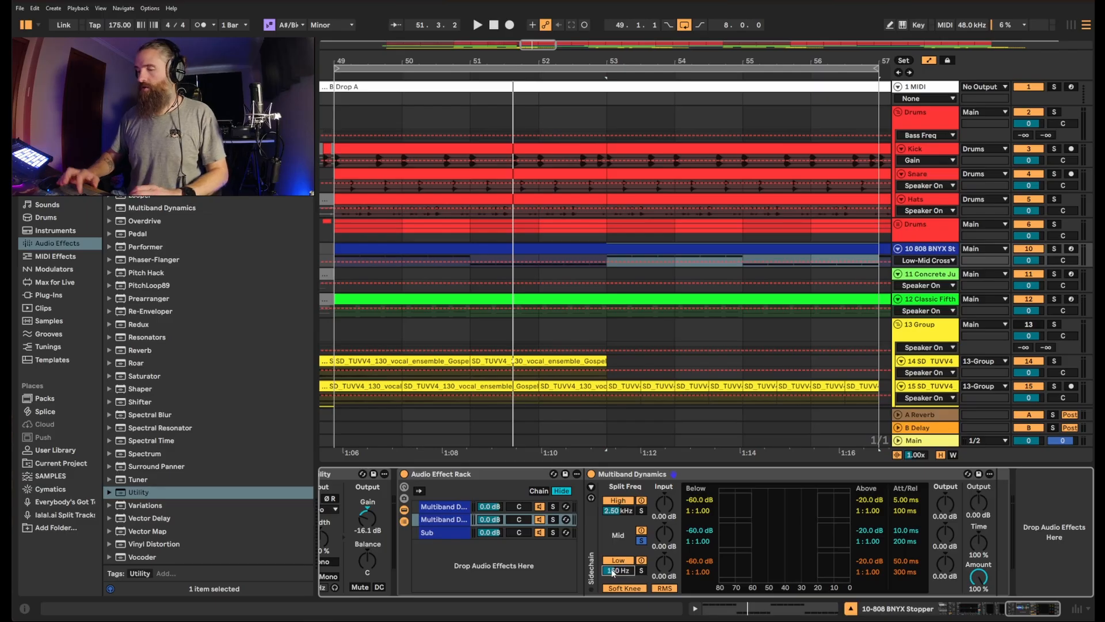
{"action": "left_click", "coordinate": [452, 534]}
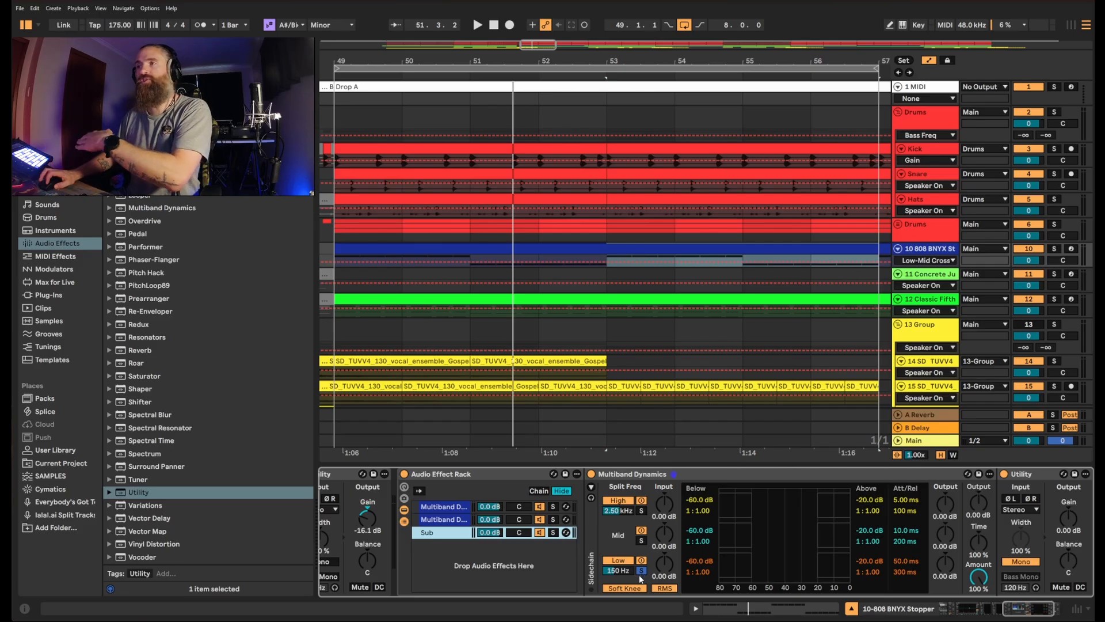
- Rename the middle chain of the rack as Mid
{"action": "left_click", "coordinate": [446, 520]}
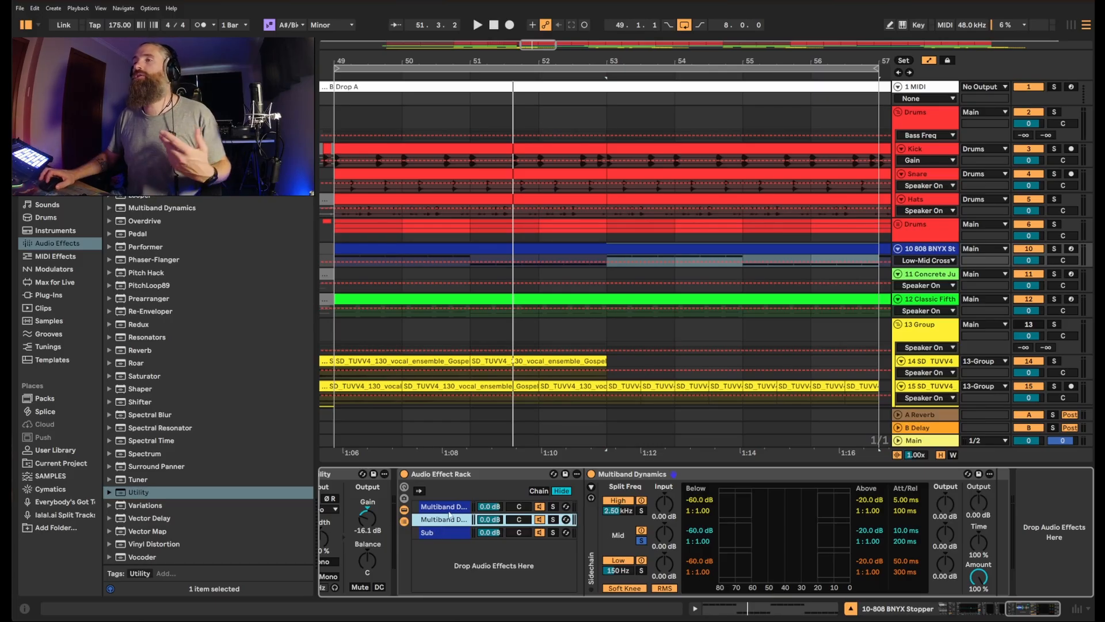
{"action": "right_click", "coordinate": [449, 523]}
{"action": "left_click", "coordinate": [487, 403]}
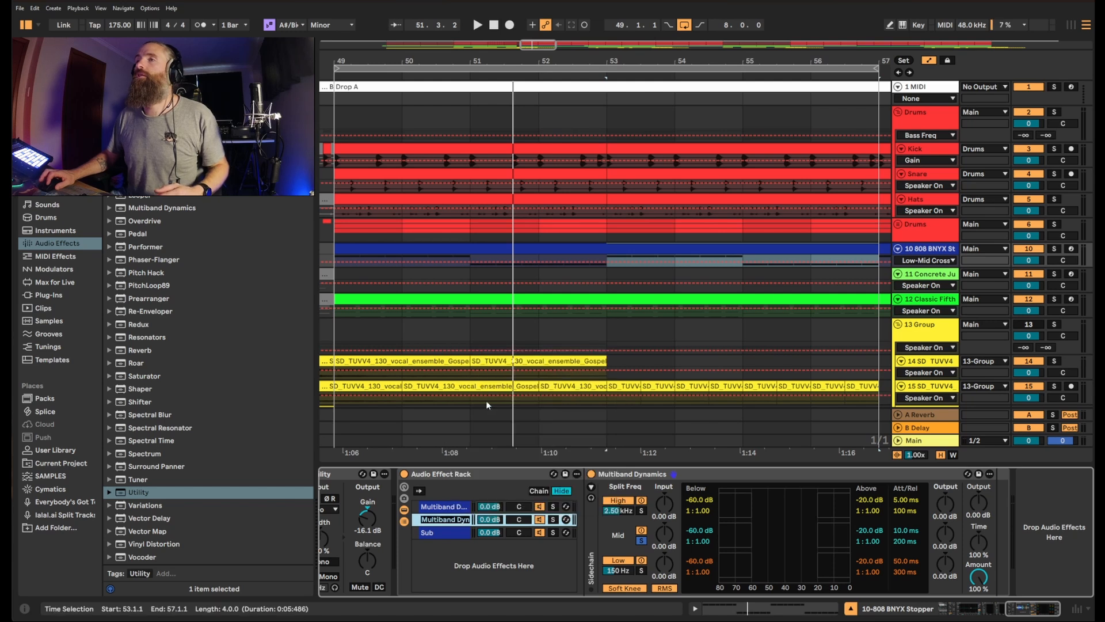
{"action": "type", "text": "Mid"}
{"action": "key", "text": "Return"}
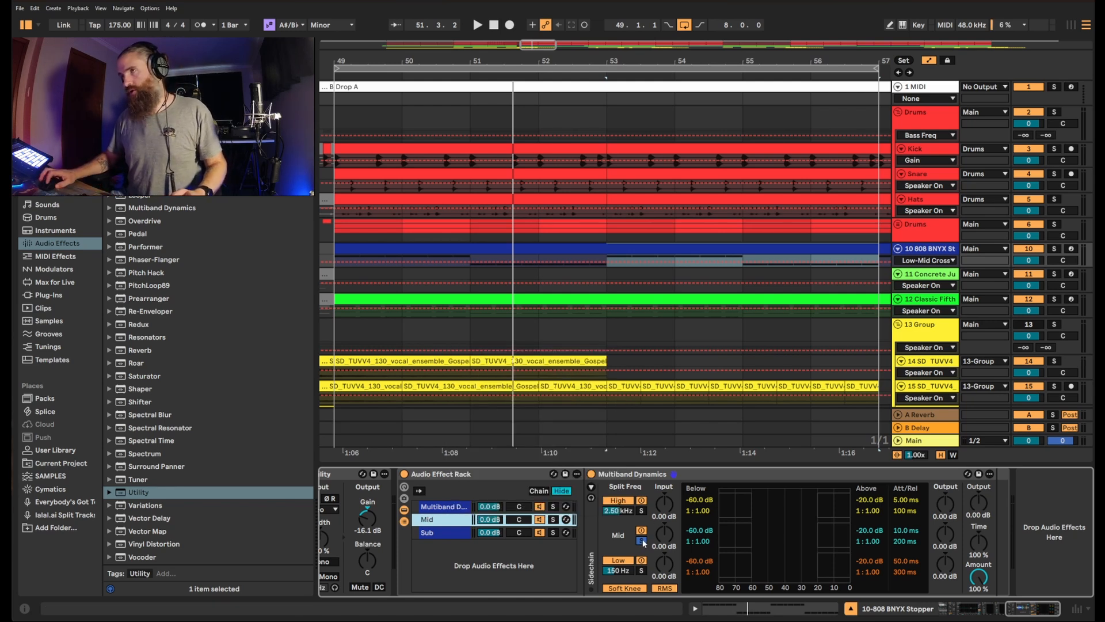
- Set the high split frequency of the Mid chain's Multiband Dynamics to 3000 Hz
{"action": "left_click", "coordinate": [617, 512]}
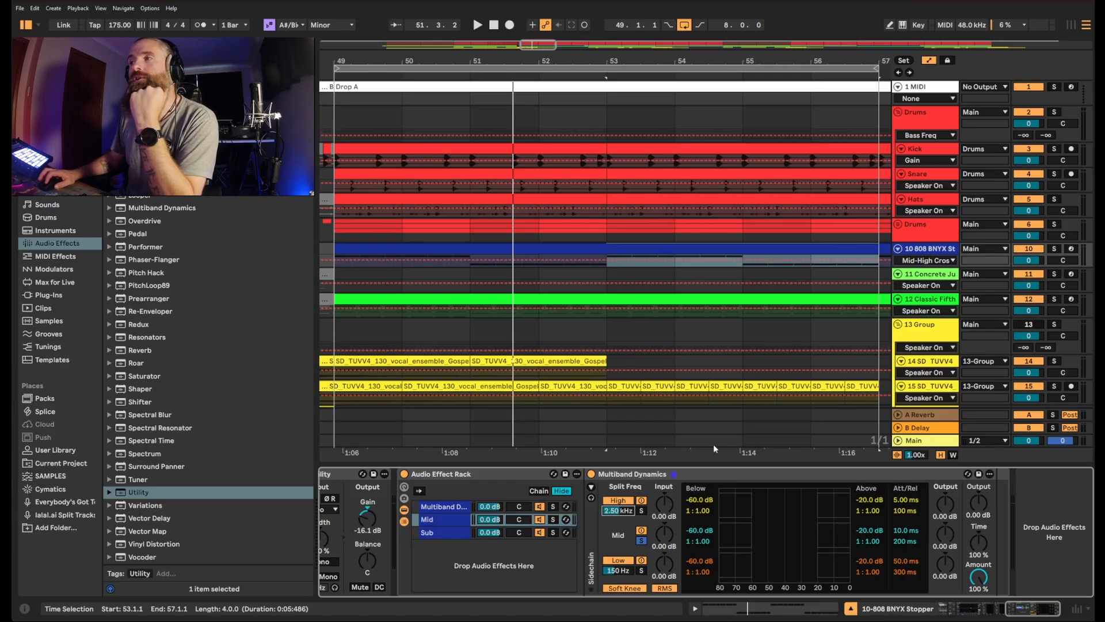
{"action": "type", "text": "300"}
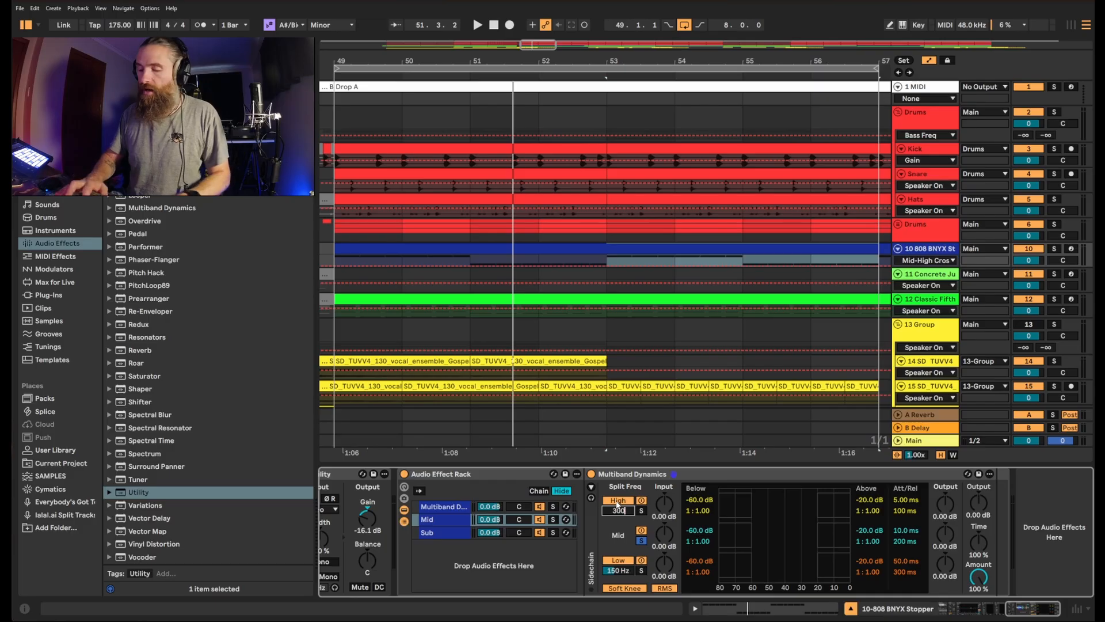
{"action": "type", "text": "0"}
{"action": "key", "text": "Return"}
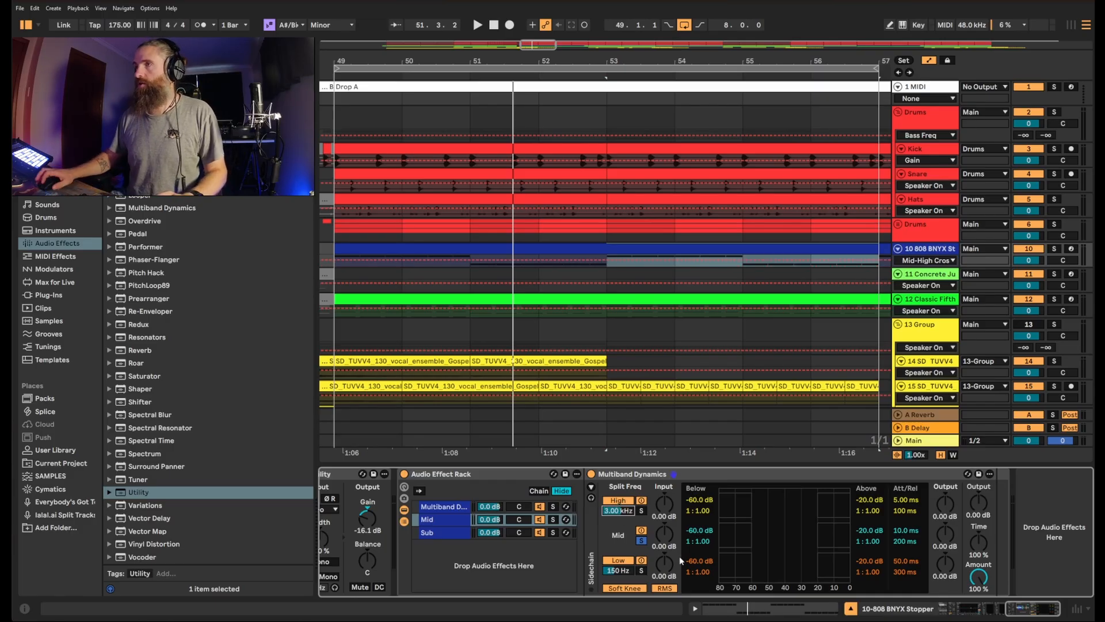
- Rename the first chain as High and set its Multiband Dynamics high split frequency to 3.00 kHz
{"action": "left_click", "coordinate": [453, 519]}
{"action": "left_click", "coordinate": [460, 507]}
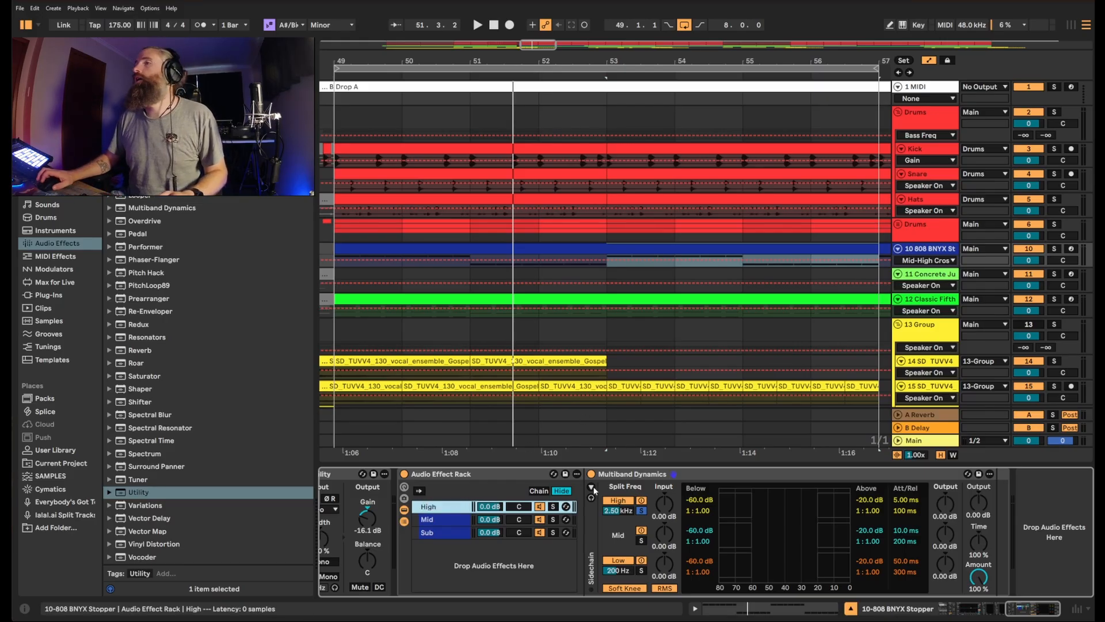
{"action": "left_click", "coordinate": [610, 511]}
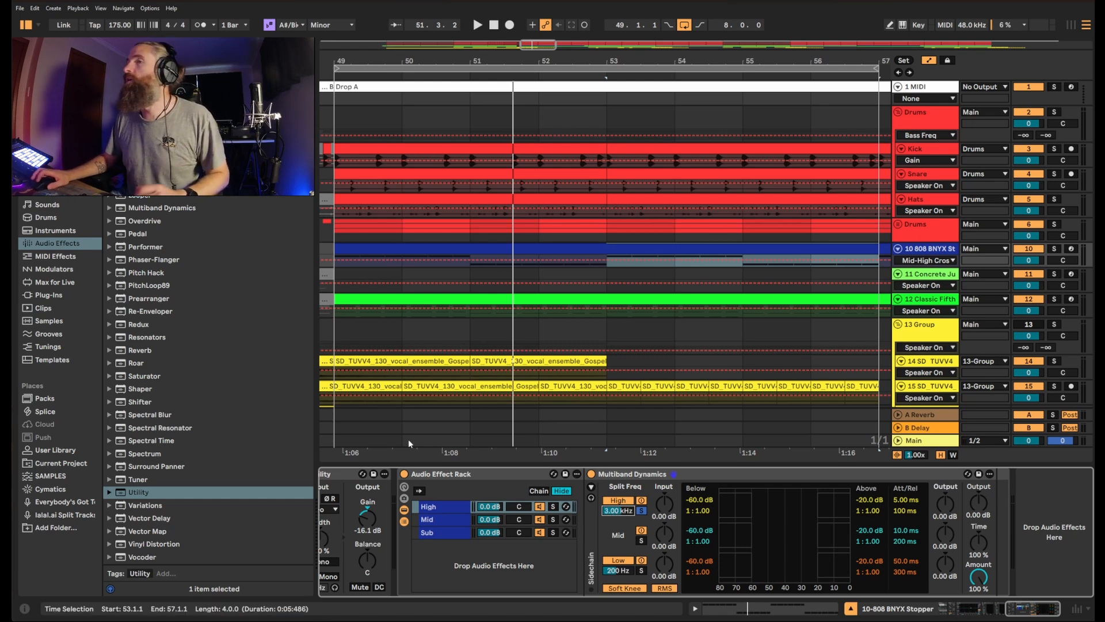
{"action": "left_click", "coordinate": [452, 519]}
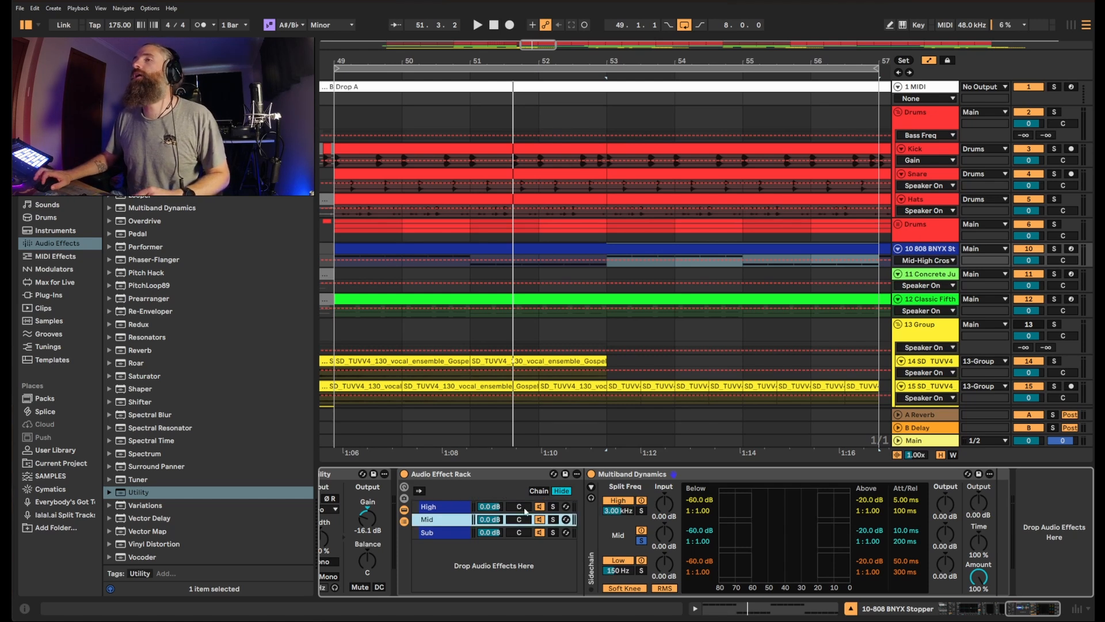
- Add a Utility after Multiband Dynamics in the Mid chain and set its stereo width to 50%
{"action": "left_click", "coordinate": [443, 532]}
{"action": "left_click_drag", "start_coordinate": [1036, 604], "coordinate": [1044, 605]}
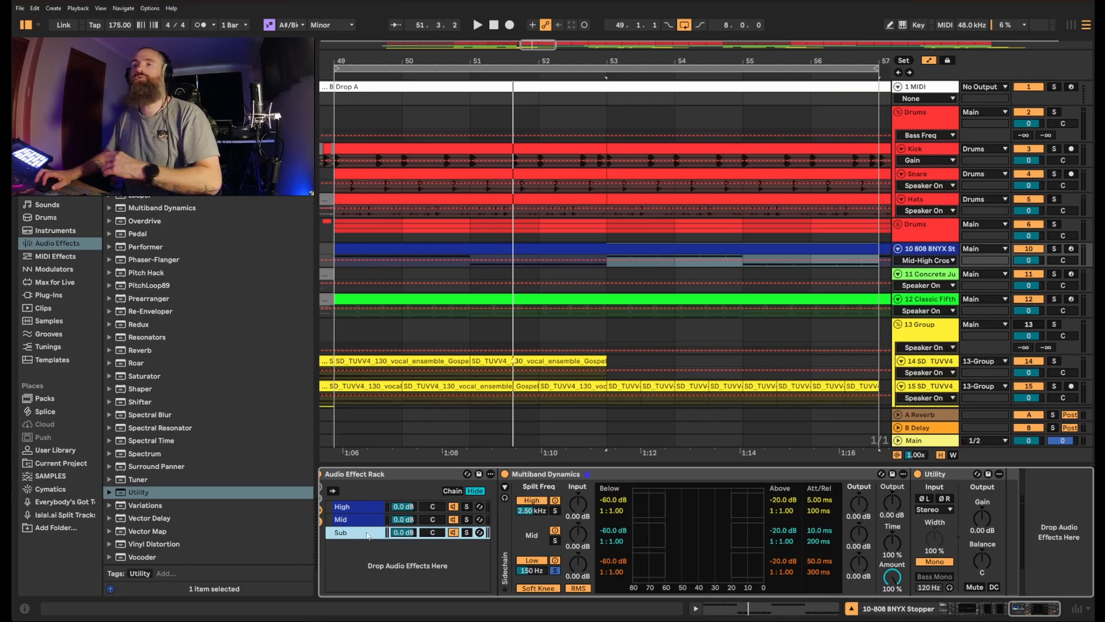
{"action": "left_click", "coordinate": [467, 516]}
{"action": "left_click_drag", "start_coordinate": [138, 492], "coordinate": [922, 522]}
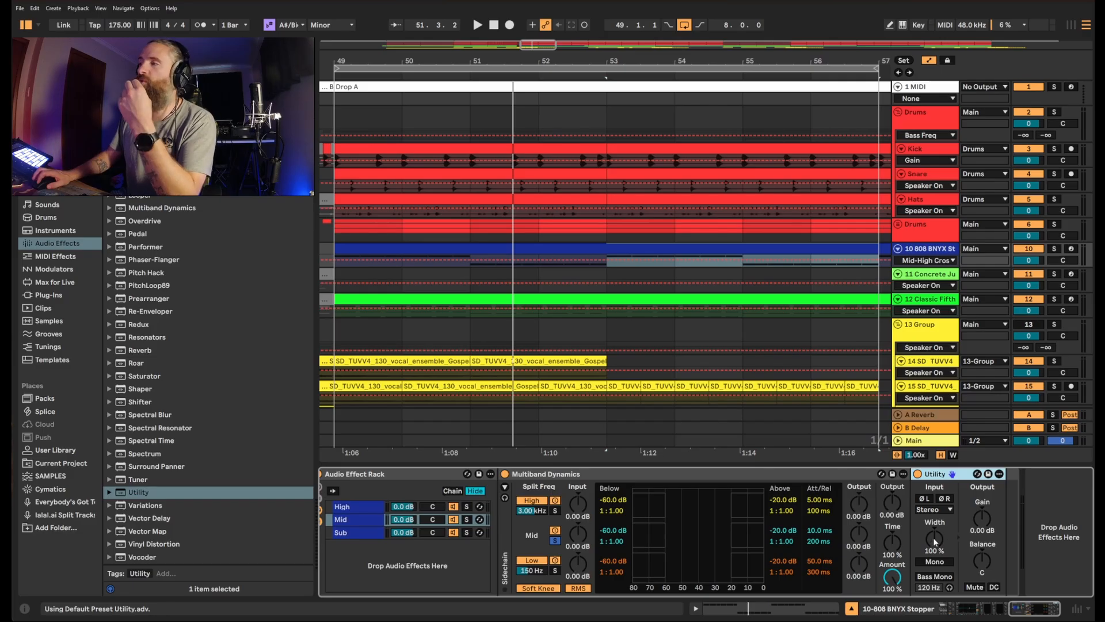
{"action": "left_click_drag", "start_coordinate": [934, 537], "coordinate": [933, 567]}
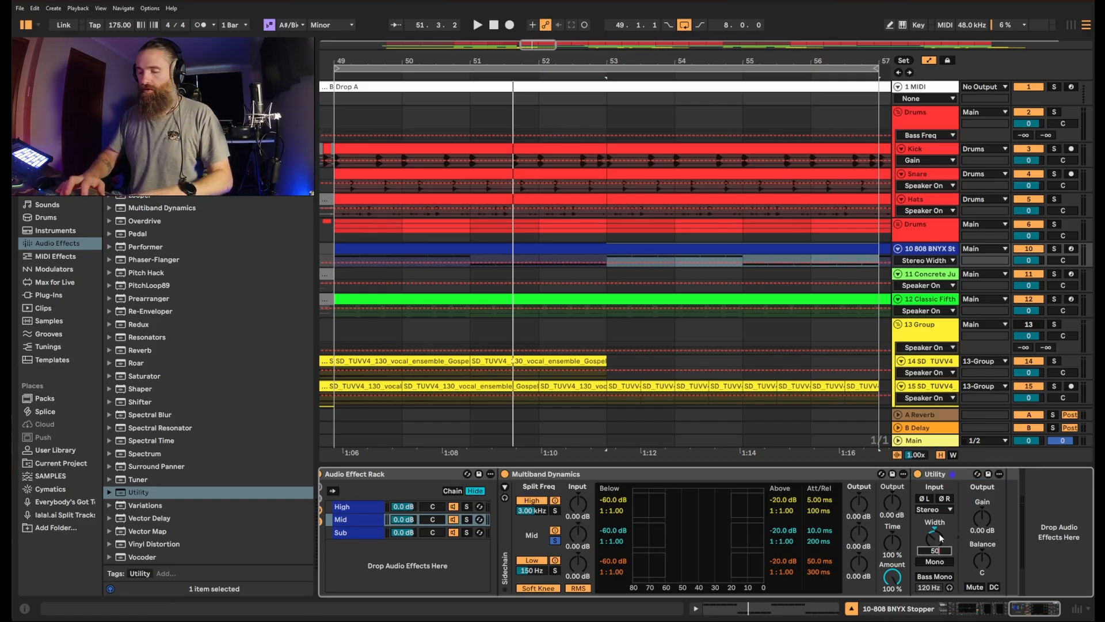
- Add a Utility after Multiband Dynamics in the High chain and select its Width value for adjustment
{"action": "left_click", "coordinate": [371, 507]}
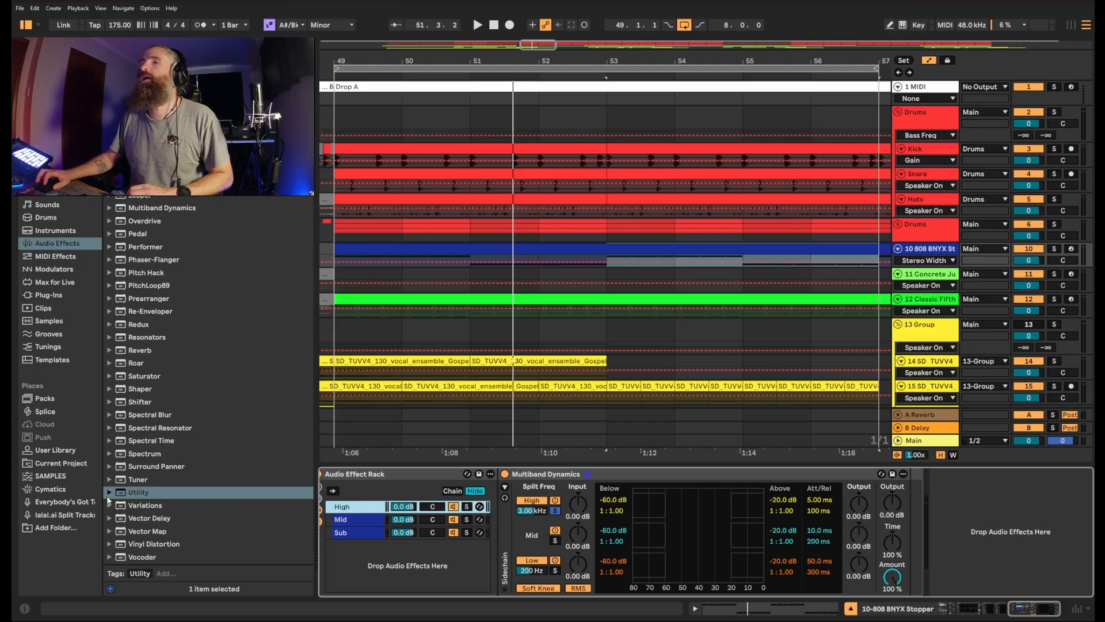
{"action": "left_click_drag", "start_coordinate": [147, 493], "coordinate": [912, 519]}
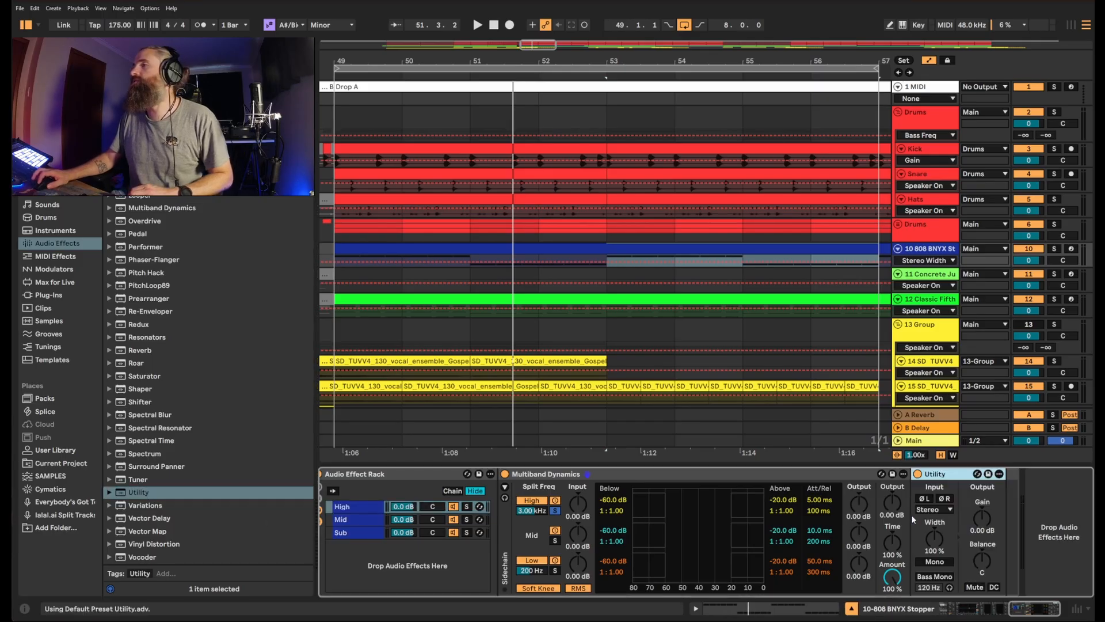
{"action": "left_click", "coordinate": [940, 549]}
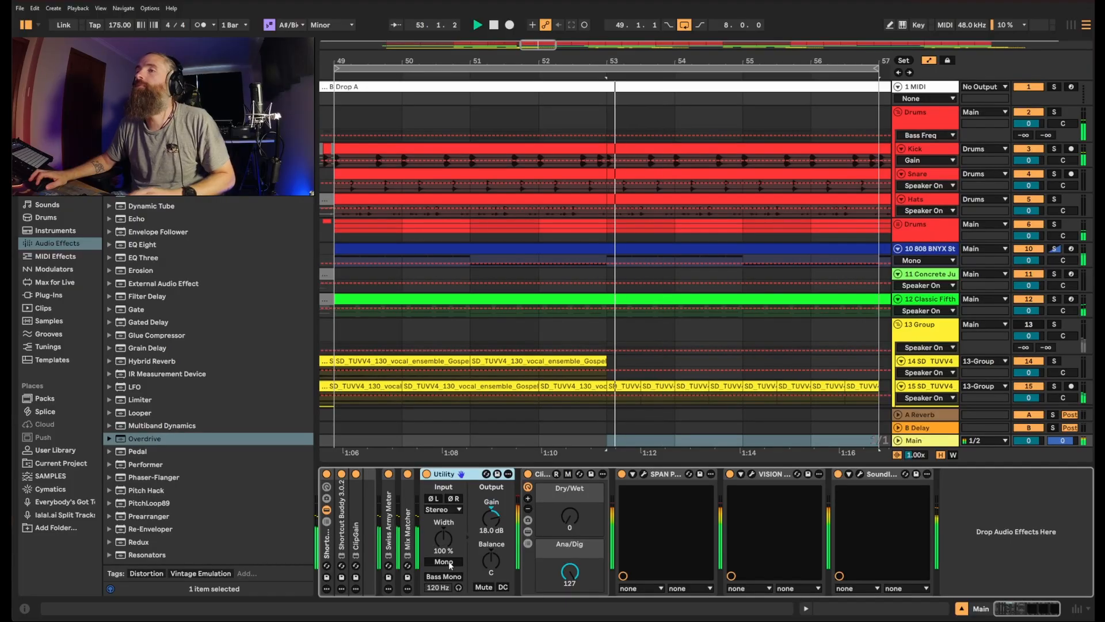
- Toggle mono on the Main track's Utility while Drop A plays to compare the mix in mono and stereo
{"action": "left_click", "coordinate": [451, 561]}
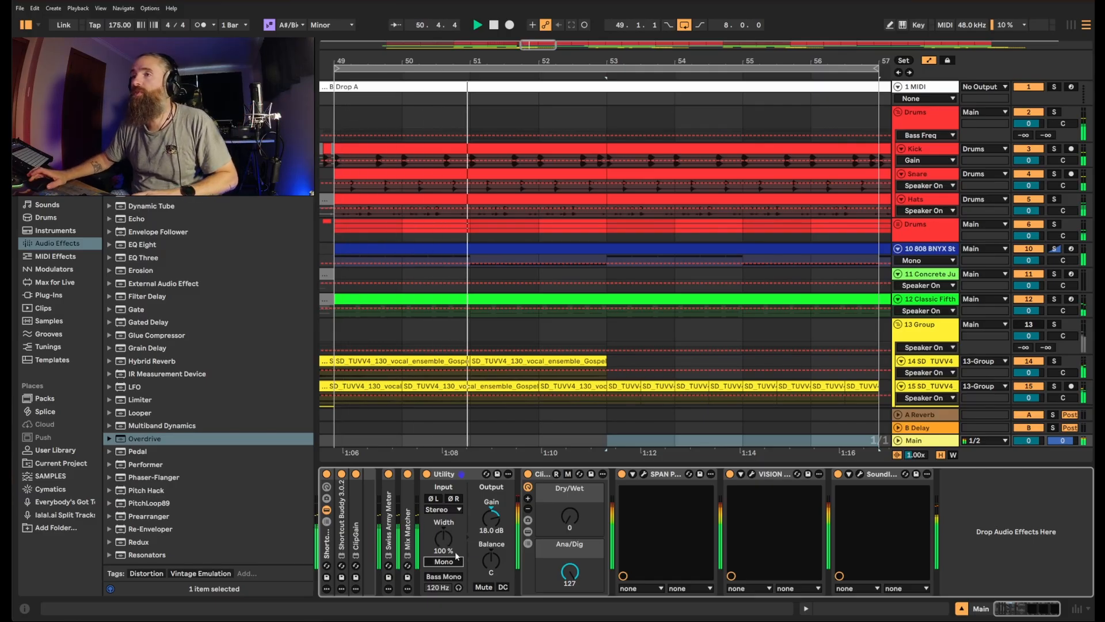
{"action": "left_click", "coordinate": [442, 561]}
- Play the arrangement from bar 16 and repeatedly switch the Main track's Utility between mono and stereo to compare the intro
{"action": "left_click_drag", "start_coordinate": [445, 60], "coordinate": [545, 9]}
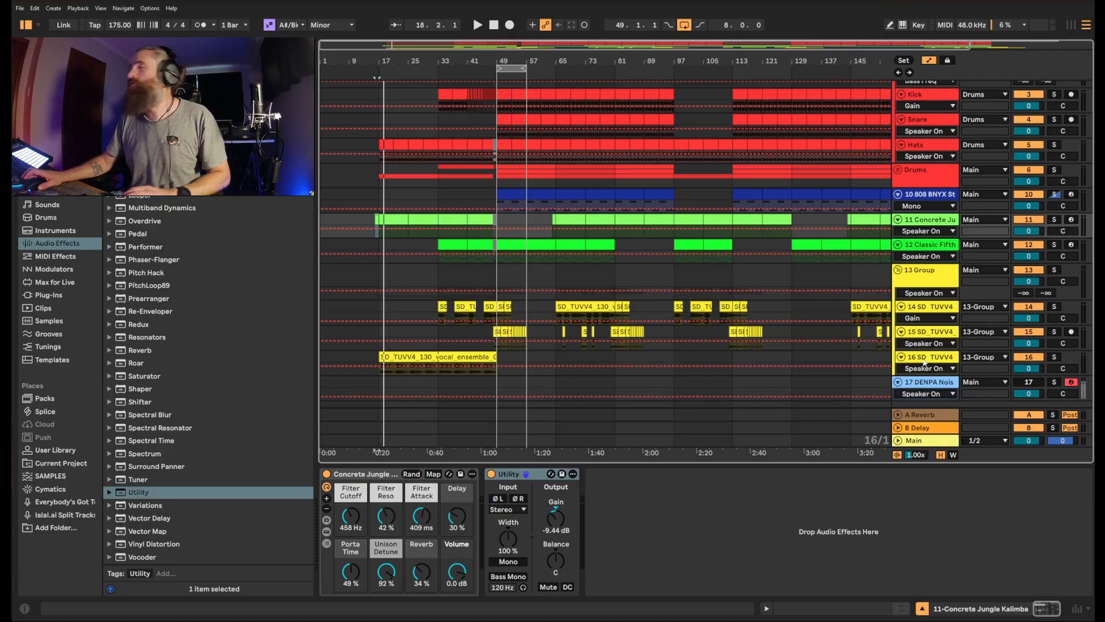
{"action": "left_click", "coordinate": [914, 441]}
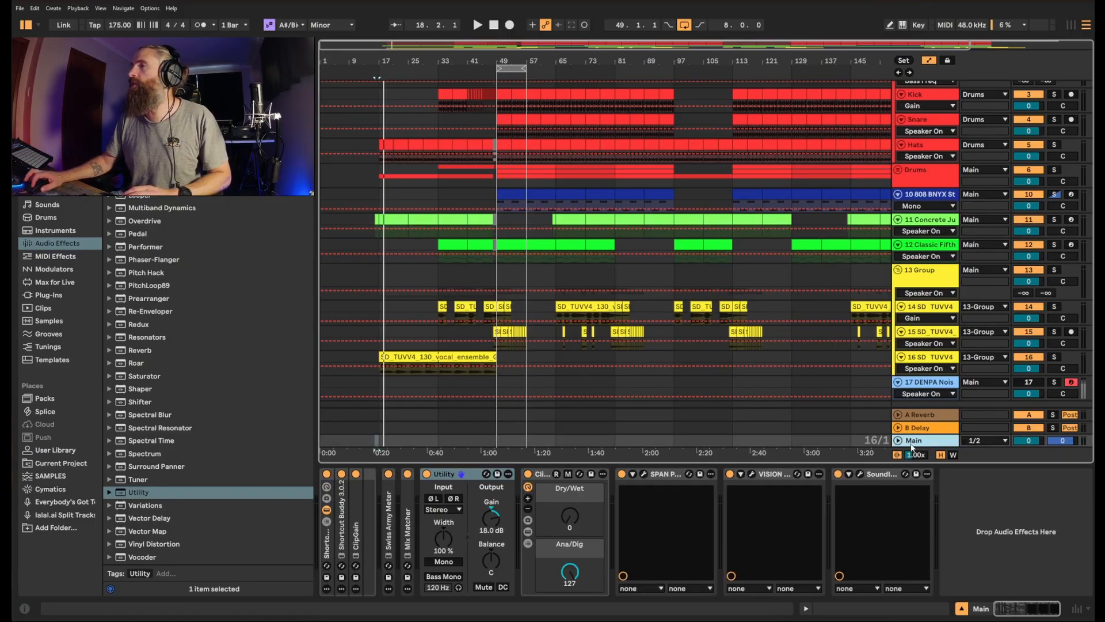
{"action": "left_click", "coordinate": [444, 562]}
{"action": "key", "text": "space"}
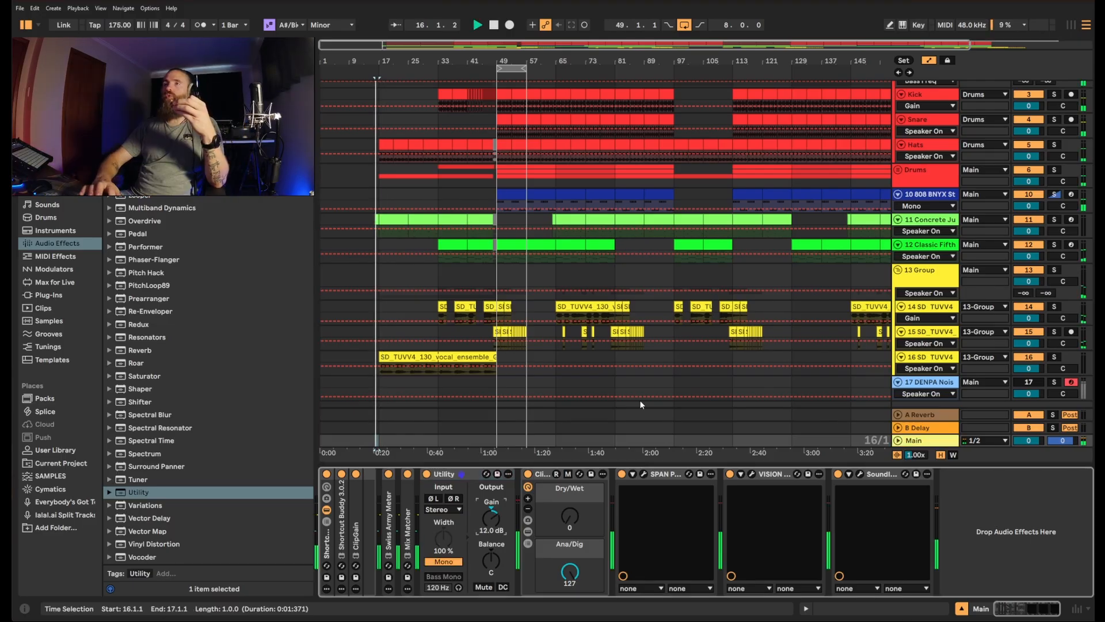
{"action": "left_click", "coordinate": [455, 562]}
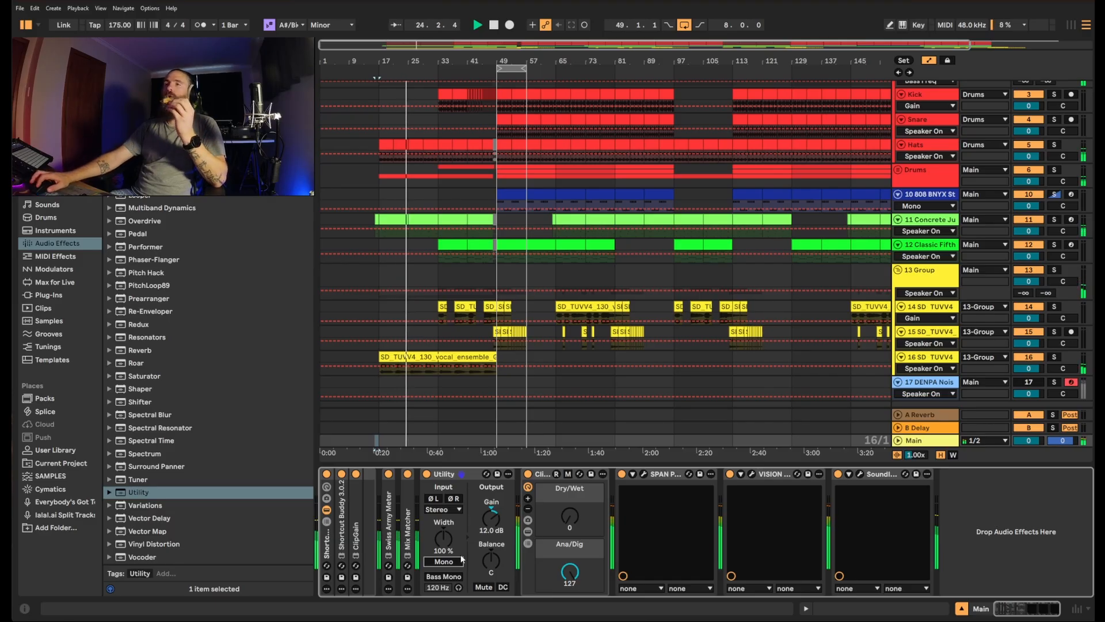
{"action": "left_click", "coordinate": [455, 562]}
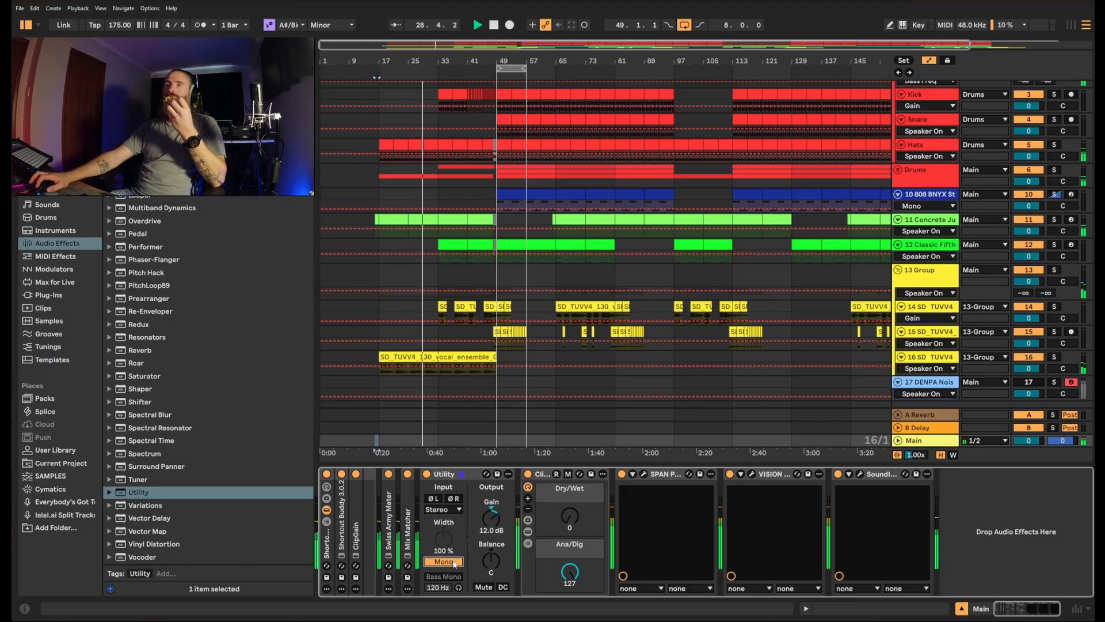
{"action": "left_click", "coordinate": [454, 562]}
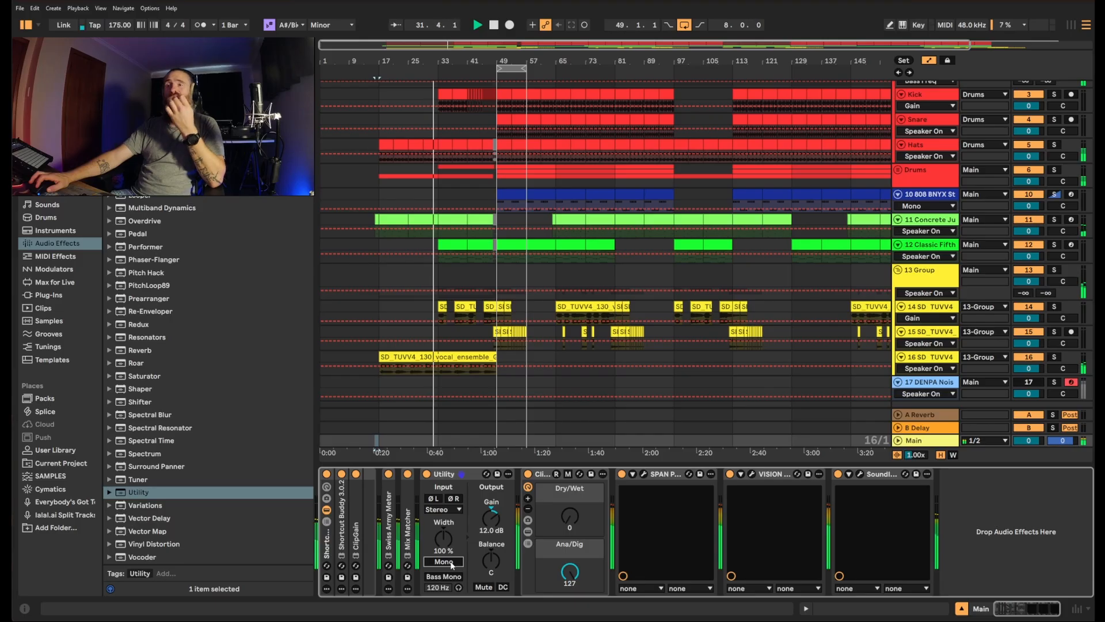
{"action": "left_click", "coordinate": [452, 563]}
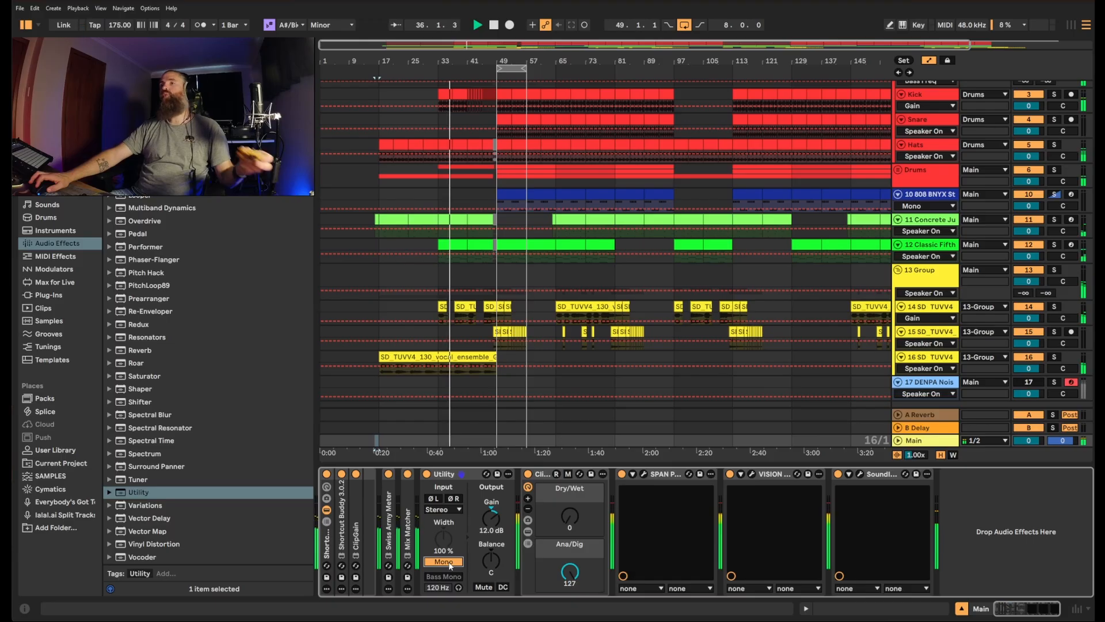
{"action": "left_click", "coordinate": [452, 563]}
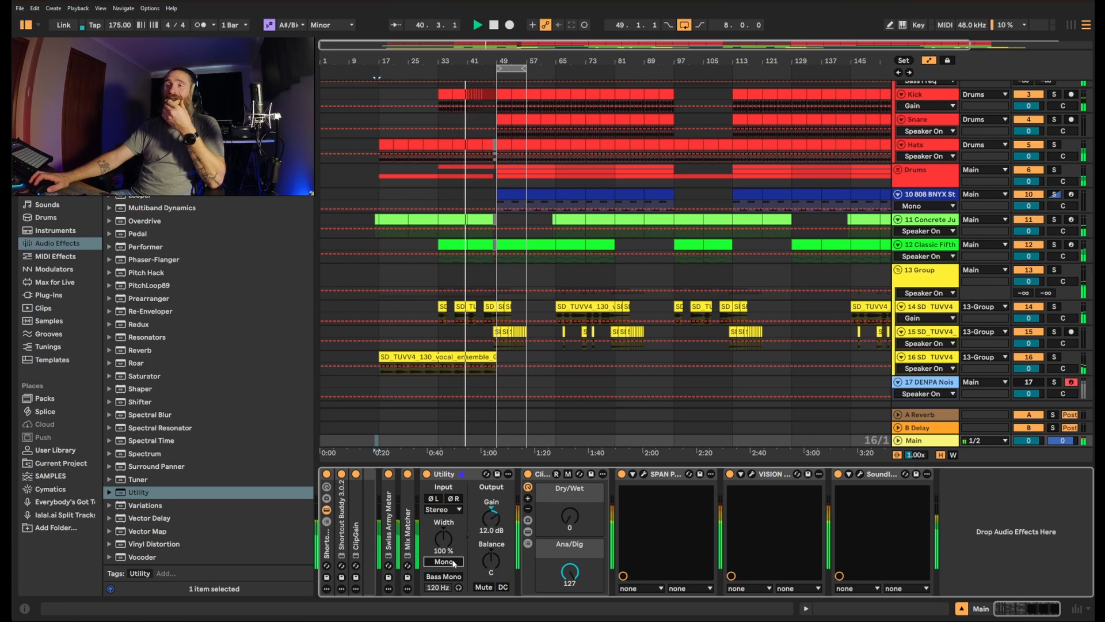
- Compare the build-up before the first drop in mono and stereo on the Main track's Utility, and turn off the arrangement loop
{"action": "left_click", "coordinate": [453, 561]}
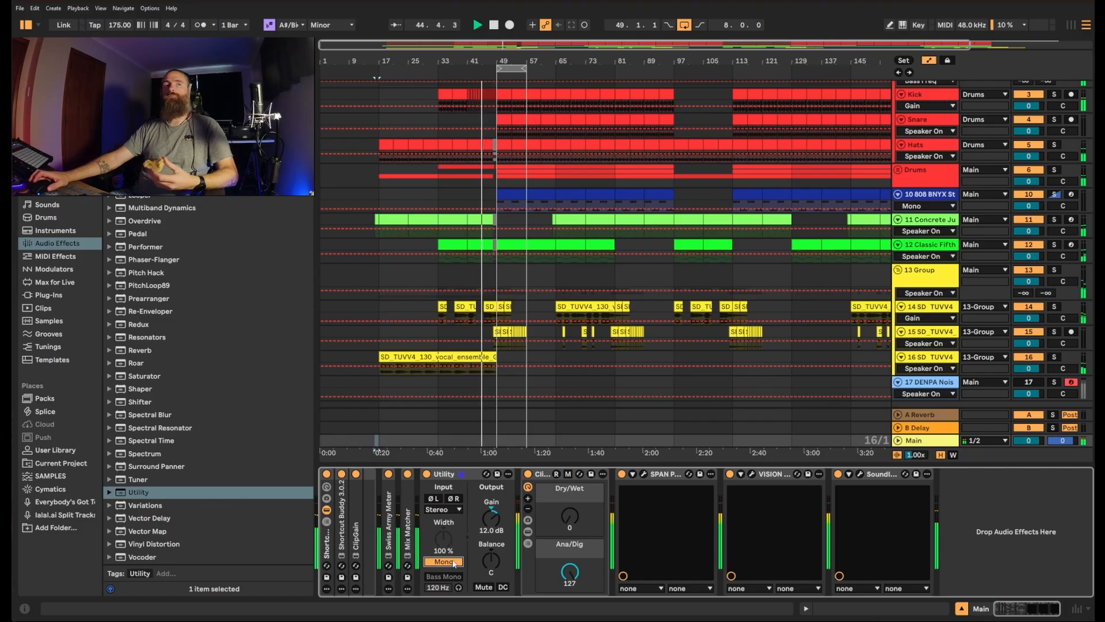
{"action": "left_click", "coordinate": [454, 563]}
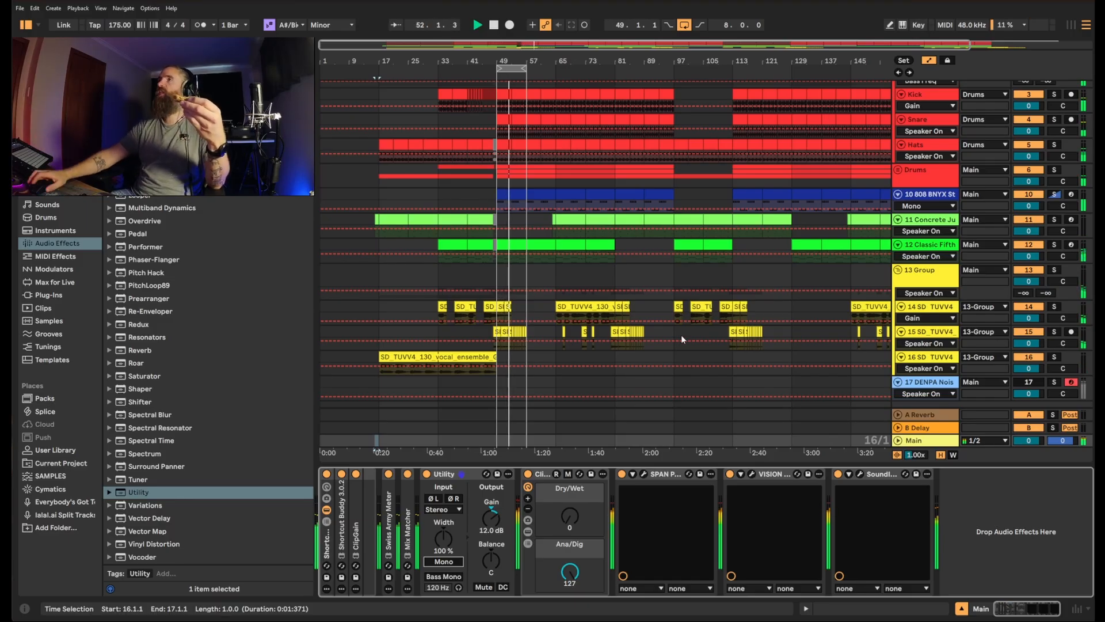
{"action": "left_click", "coordinate": [684, 26]}
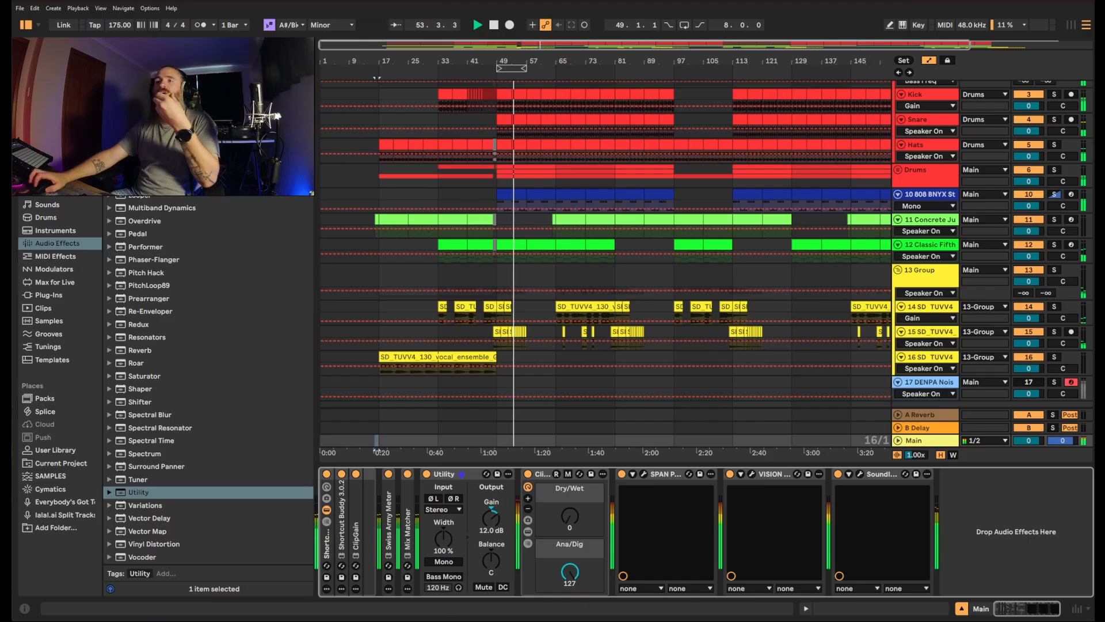
- Switch the Main track's Utility between mono and stereo while the first drop plays to check its mono compatibility
{"action": "left_click", "coordinate": [449, 562]}
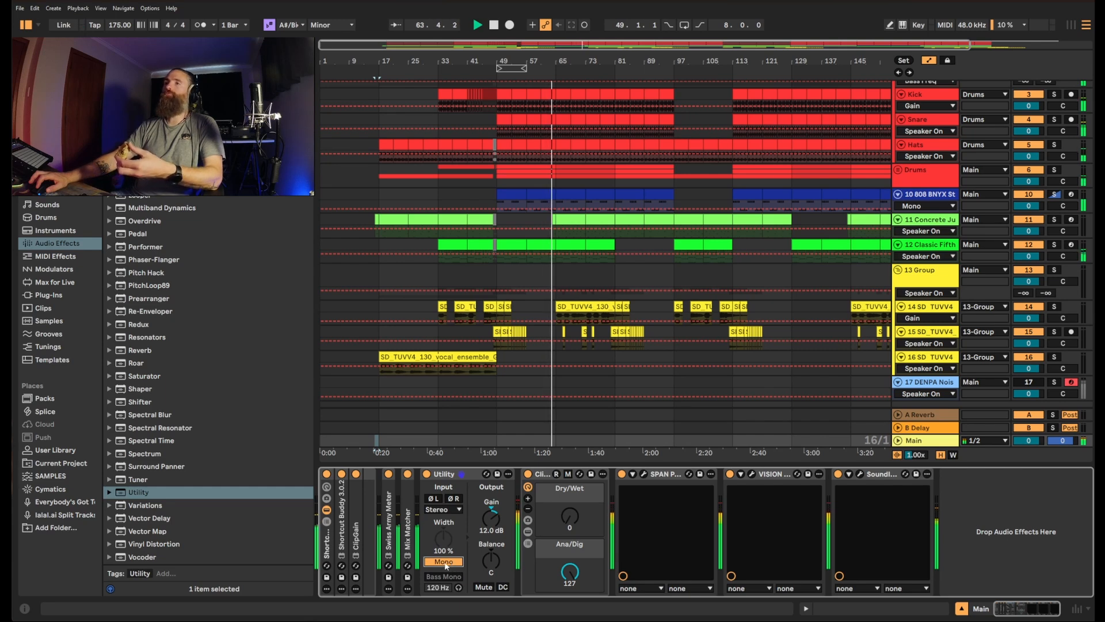
{"action": "left_click", "coordinate": [444, 562]}
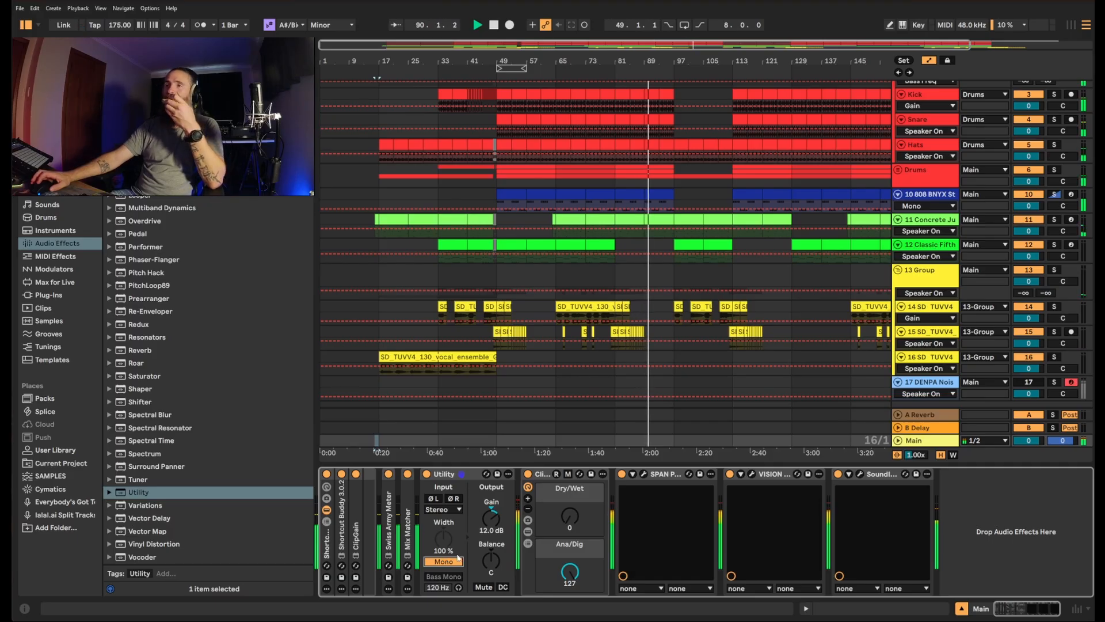
{"action": "left_click", "coordinate": [443, 562]}
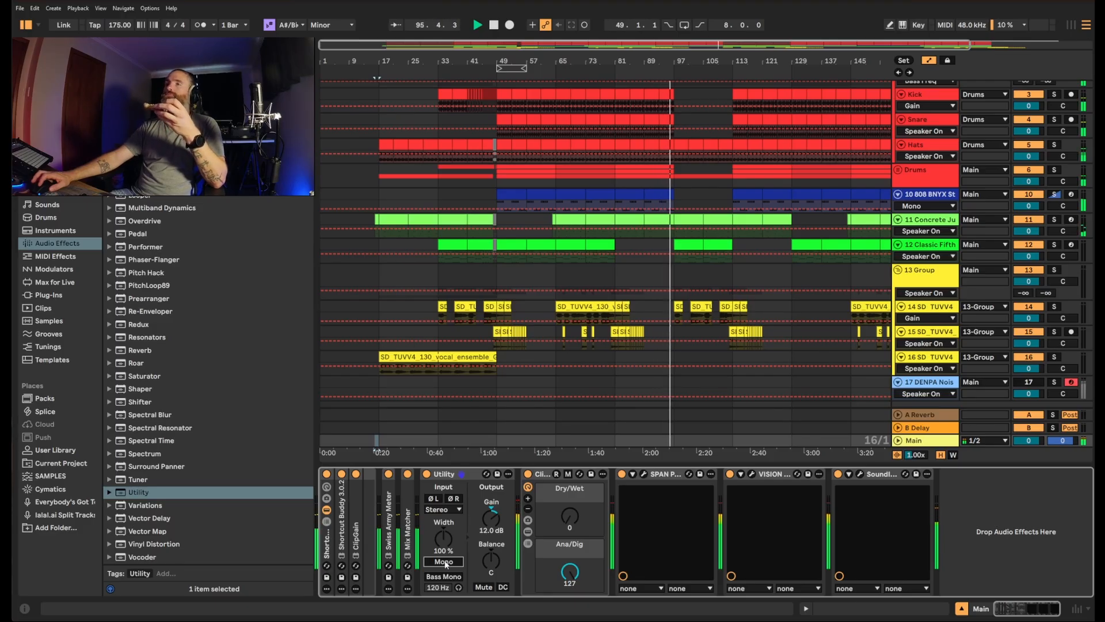
- Compare the breakdown between the two drops by repeatedly switching the Main track's Utility between mono and stereo
{"action": "left_click", "coordinate": [444, 561]}
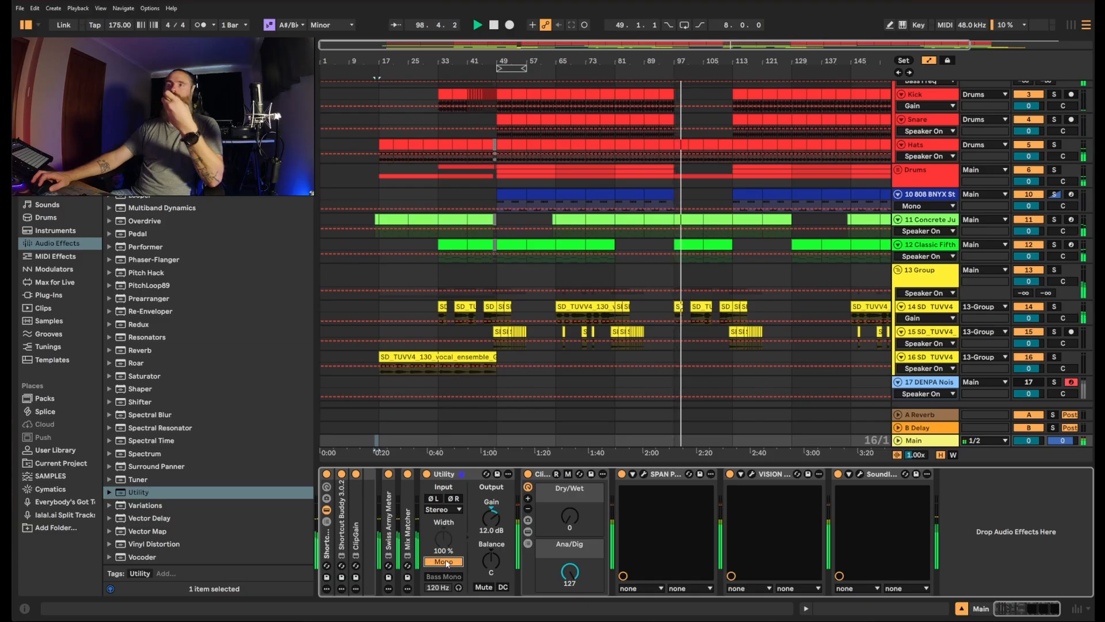
{"action": "left_click", "coordinate": [446, 563]}
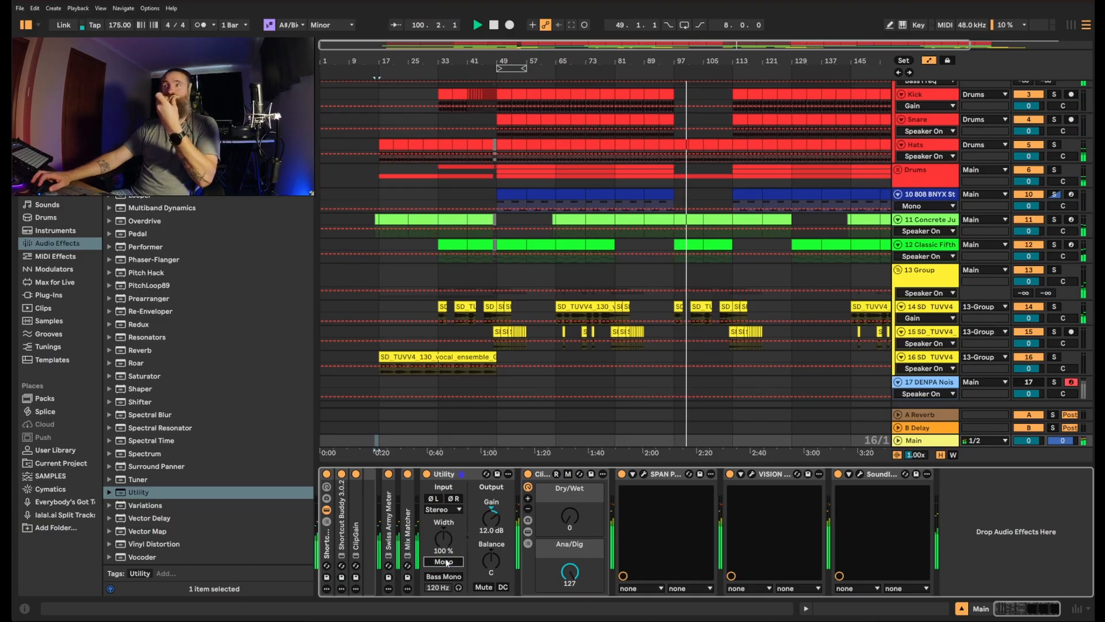
{"action": "left_click", "coordinate": [447, 563]}
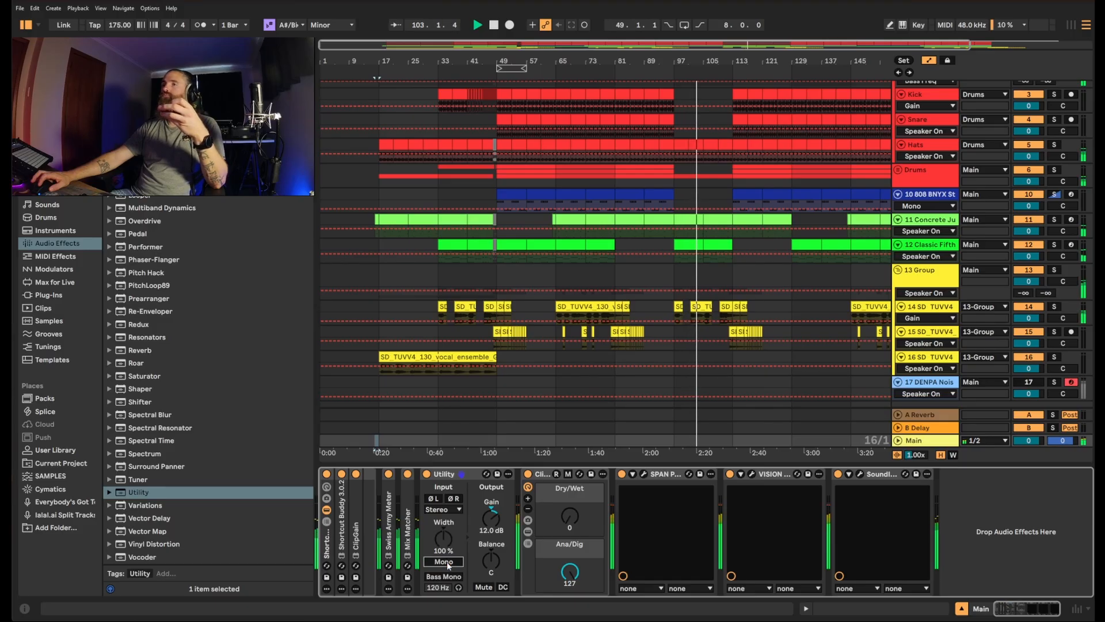
{"action": "left_click", "coordinate": [447, 563]}
{"action": "left_click", "coordinate": [447, 561]}
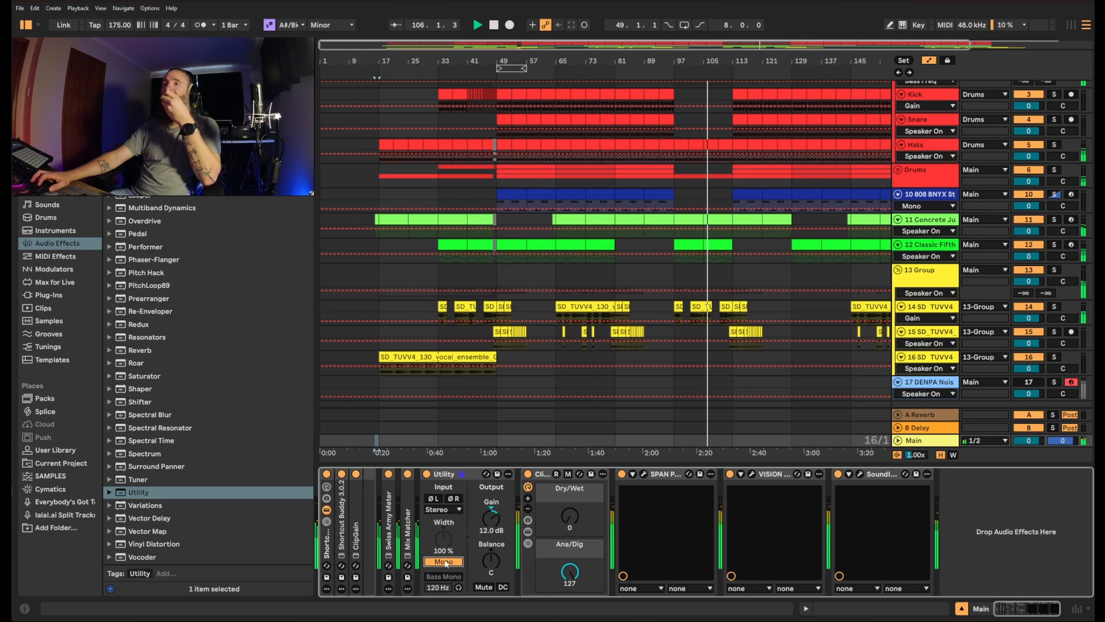
{"action": "left_click", "coordinate": [447, 562]}
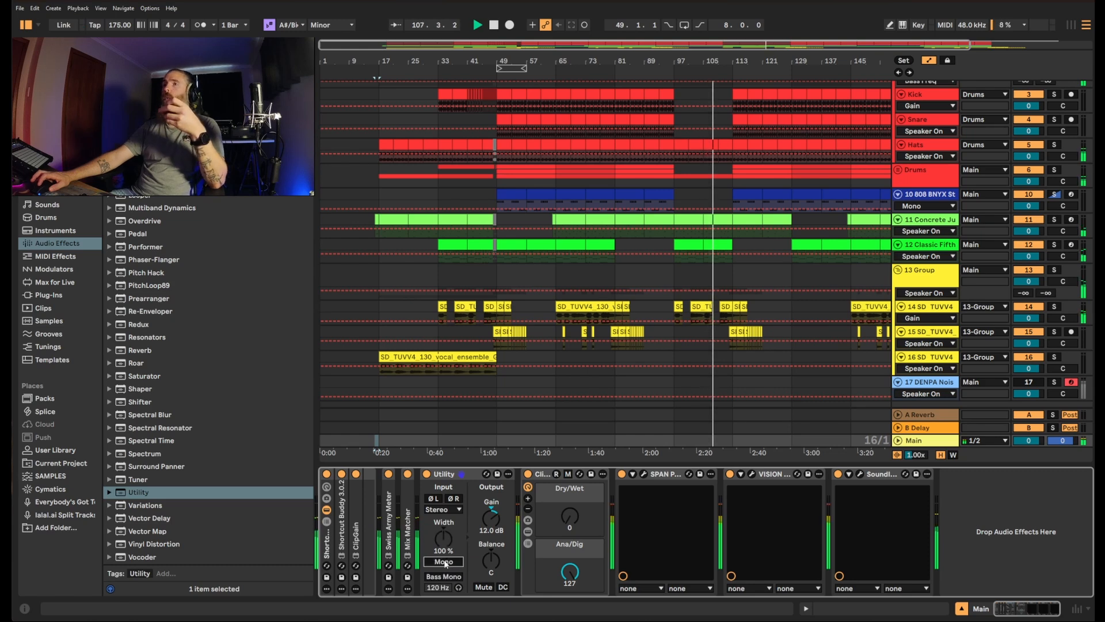
{"action": "left_click", "coordinate": [453, 564]}
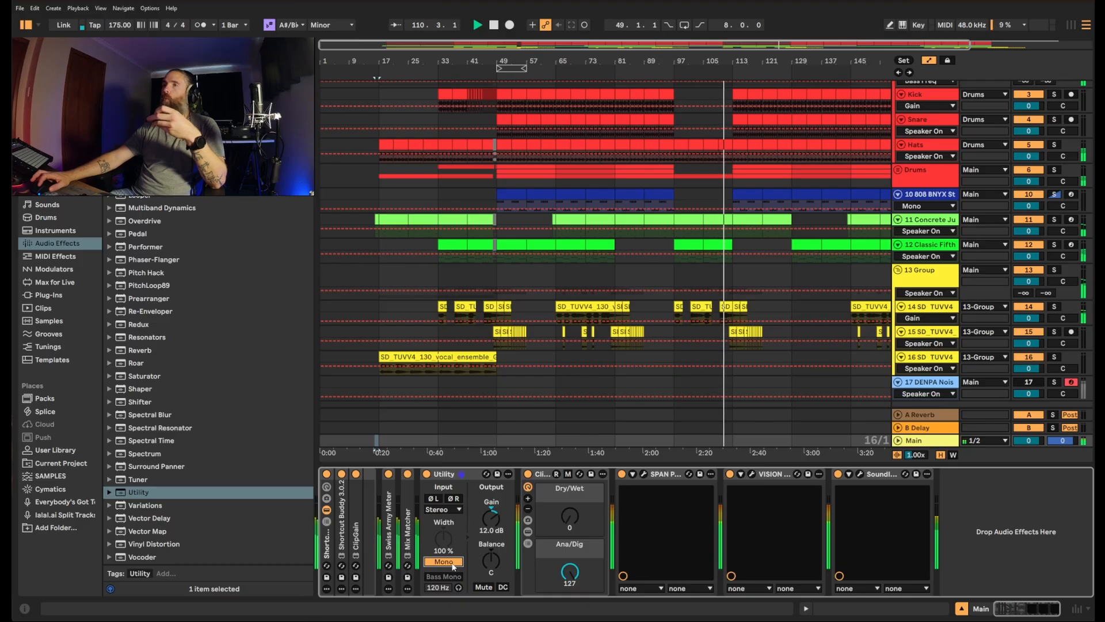
{"action": "left_click", "coordinate": [452, 564]}
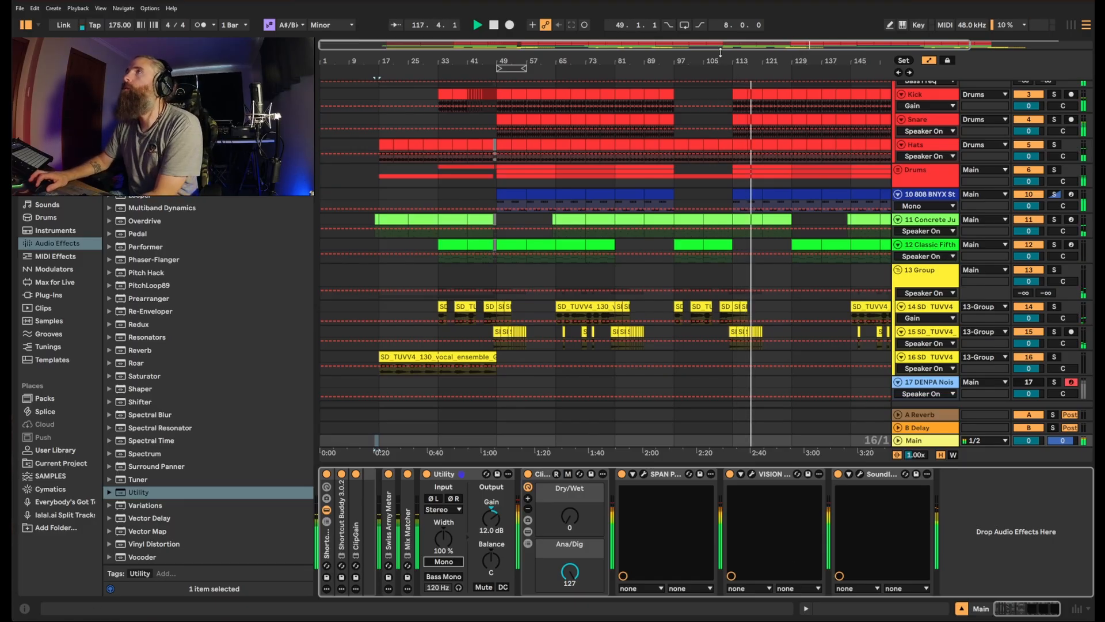
{"action": "left_click_drag", "start_coordinate": [805, 61], "coordinate": [805, 46]}
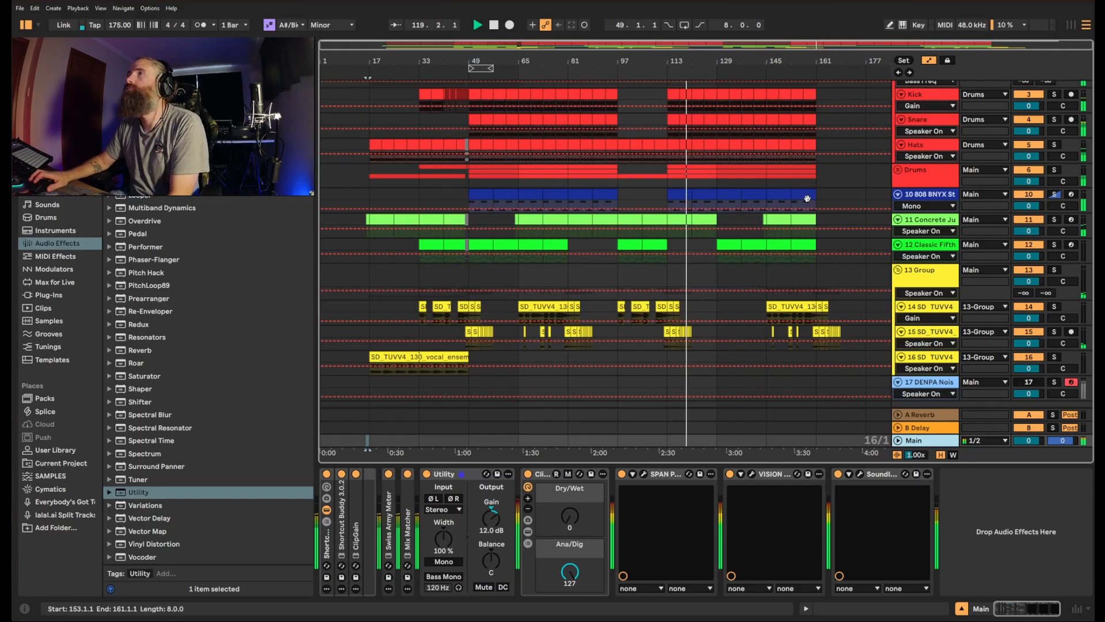